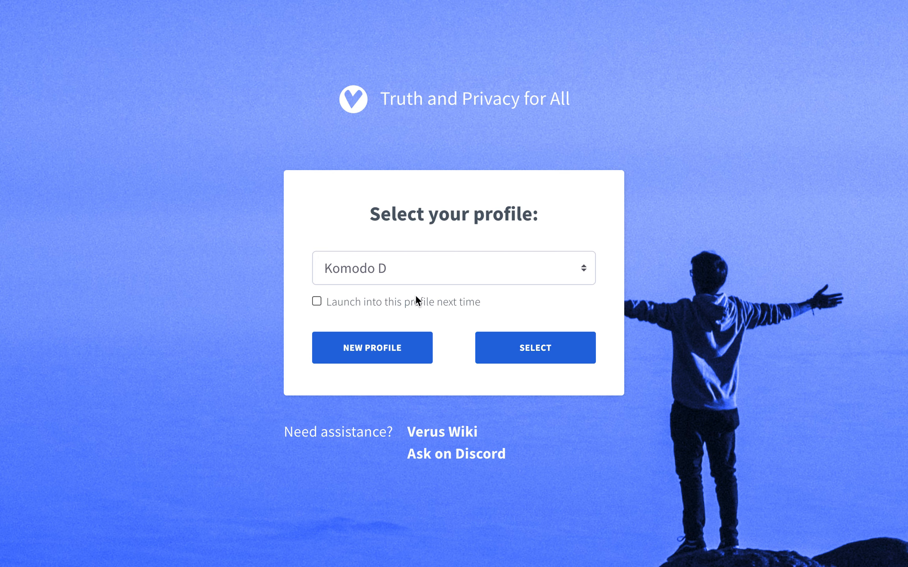
Log into the saved profile, open the Verus Testnet card, and view the Wallet Dashboard portfolio.
left_click(535, 355)
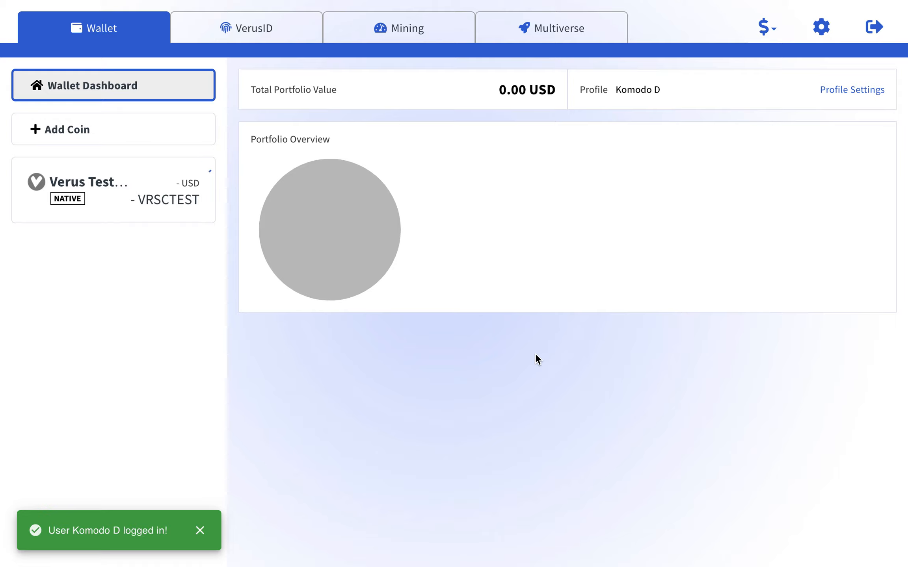
left_click(112, 190)
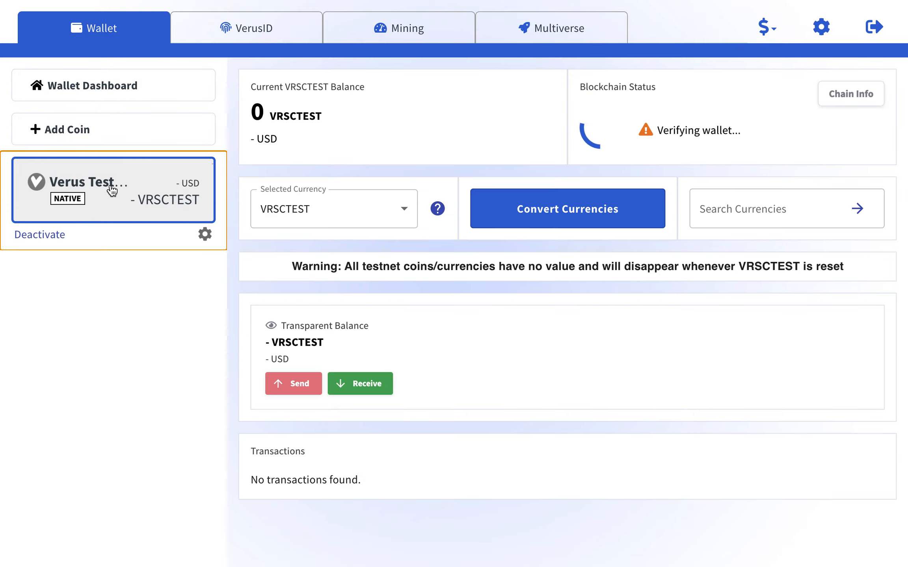
left_click(115, 85)
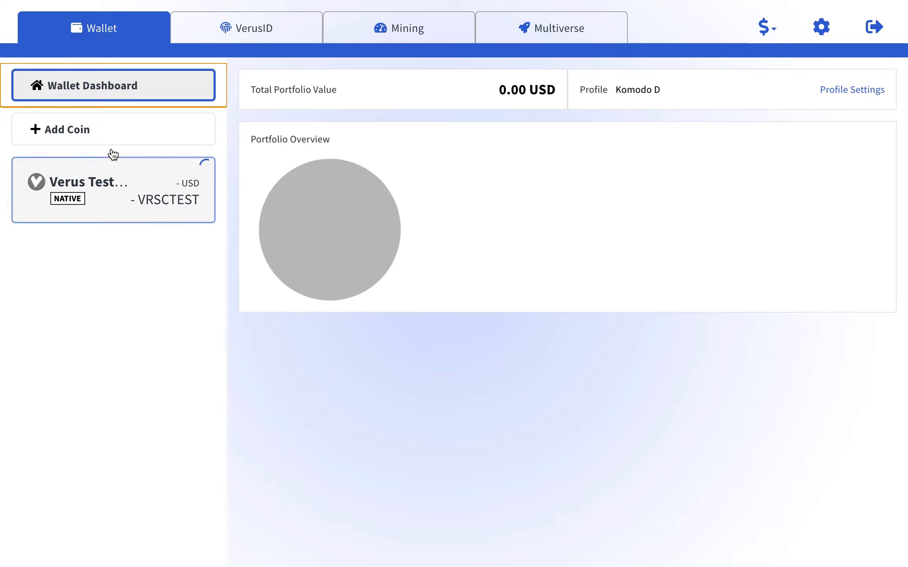
Add the Verus Testnet coin from the Add Coin list, revealing its 371.7472119 VRSCTEST balance.
left_click(86, 130)
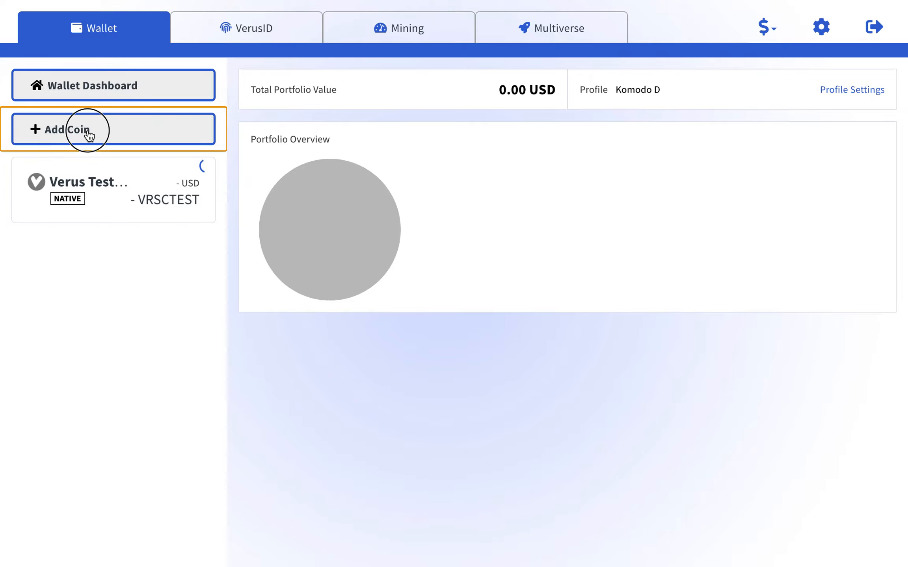
left_click(544, 285)
scroll(566, 354, "down", 20)
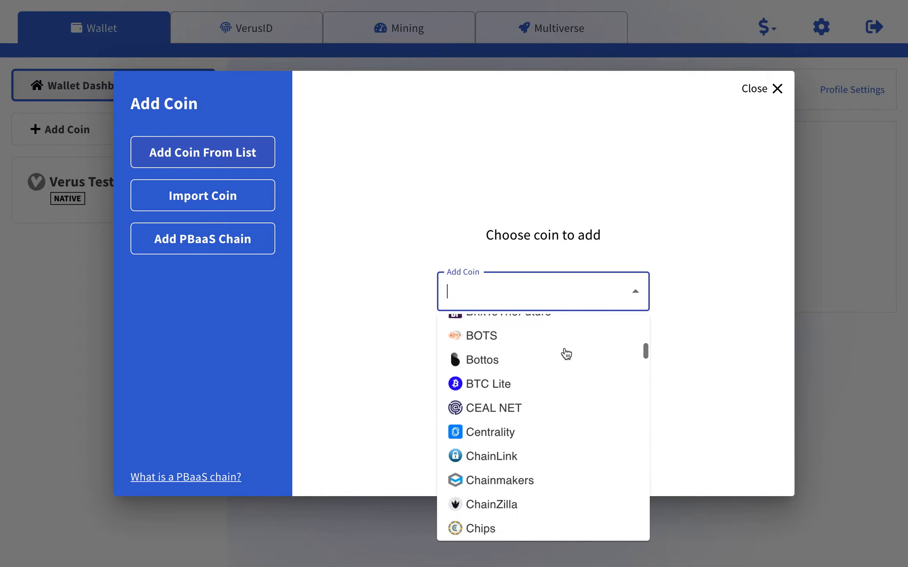
scroll(566, 354, "down", 20)
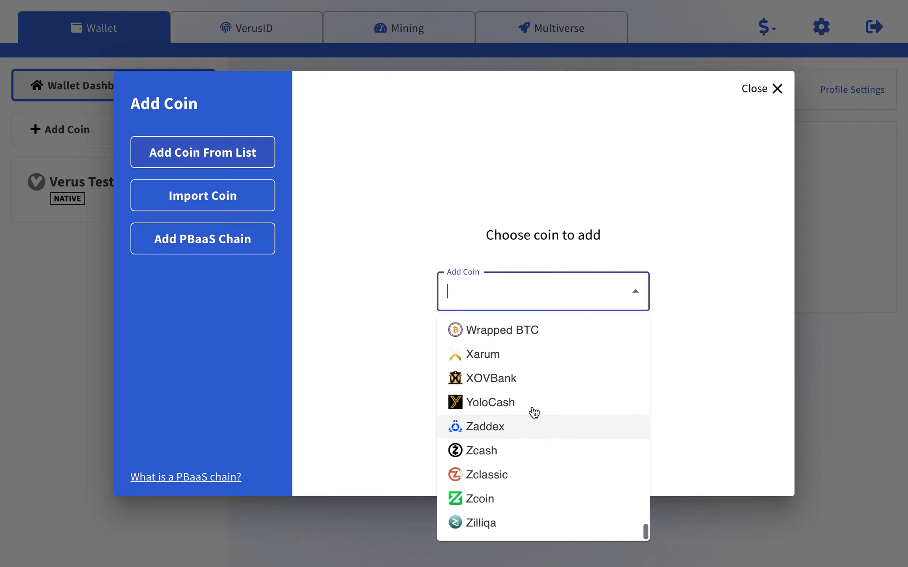
scroll(531, 413, "up", 5)
scroll(534, 413, "up", 2)
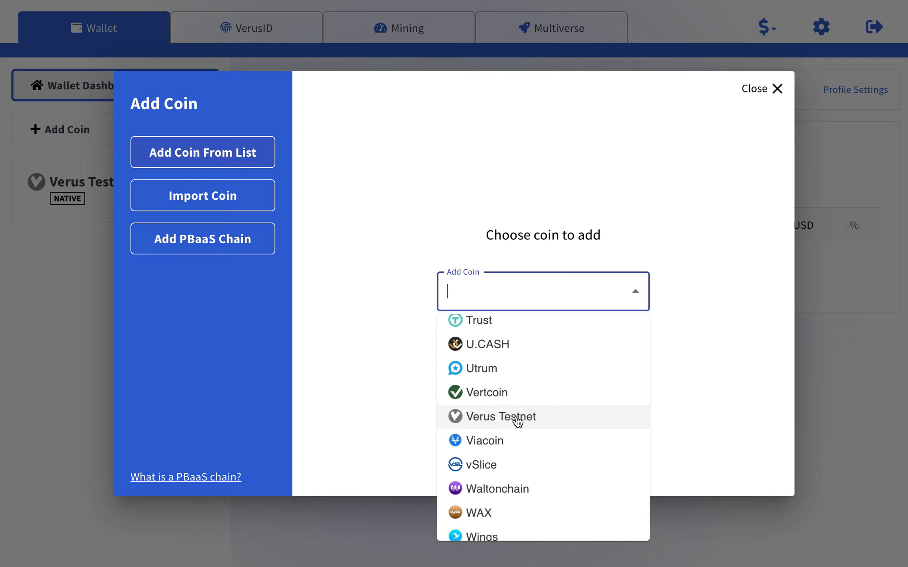
left_click(517, 422)
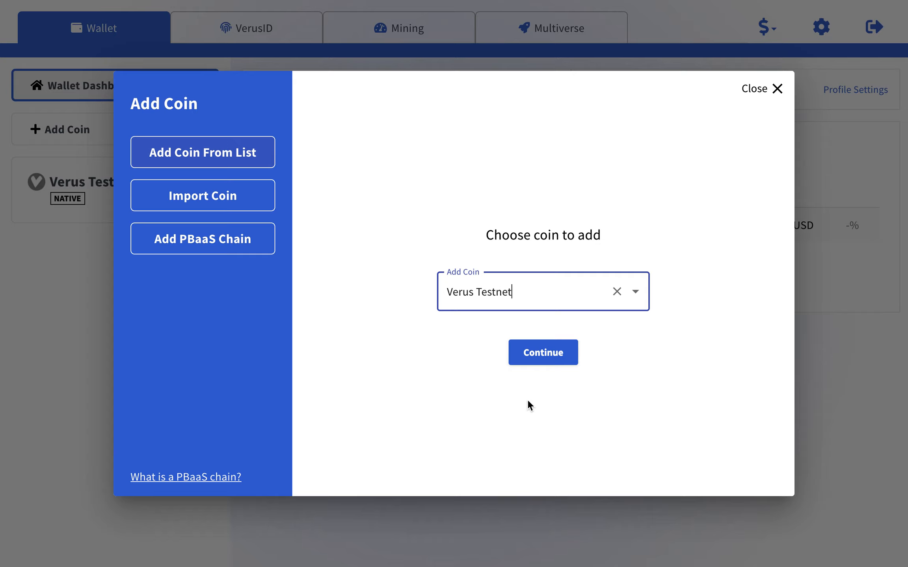
left_click(553, 361)
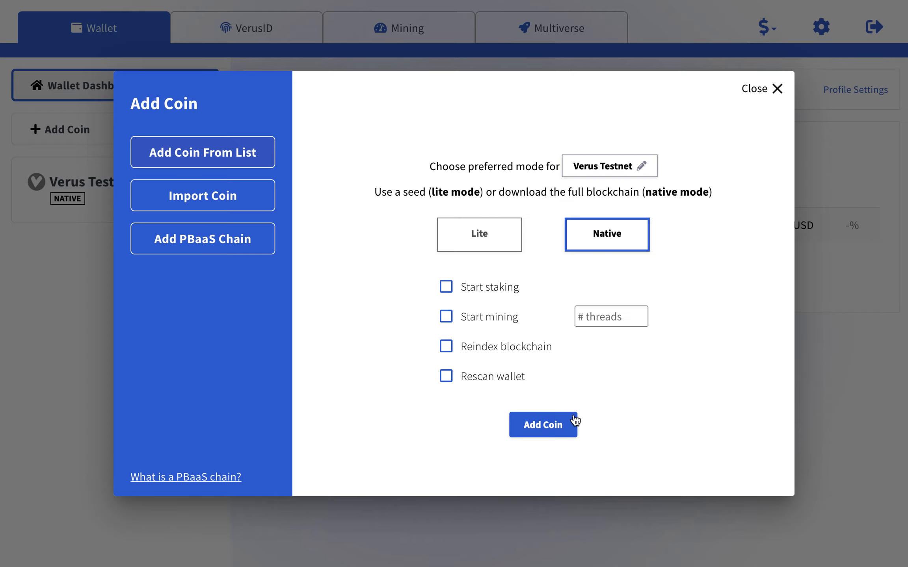
left_click(777, 88)
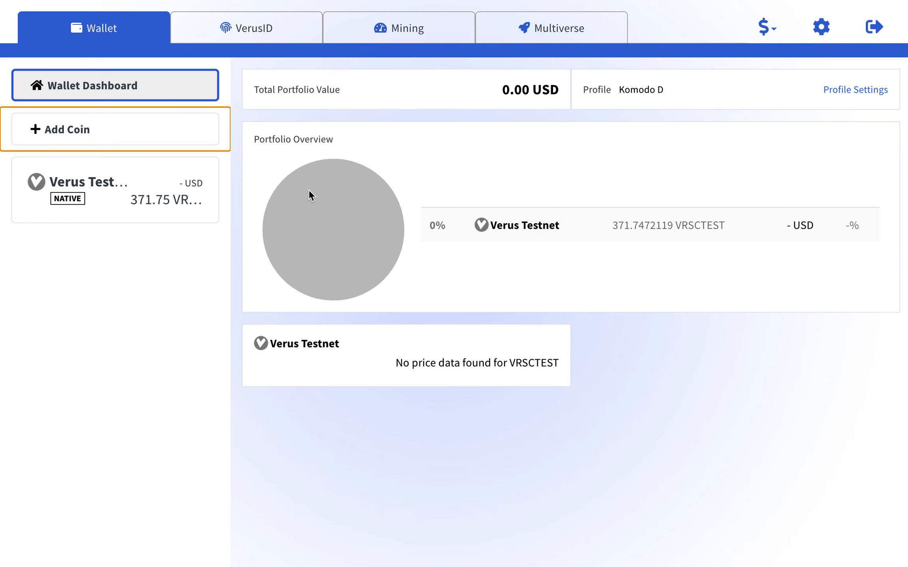
Check the Verus Testnet wallet page: 371.7472119 VRSCTEST received and connected at 32285 blocks.
left_click(85, 189)
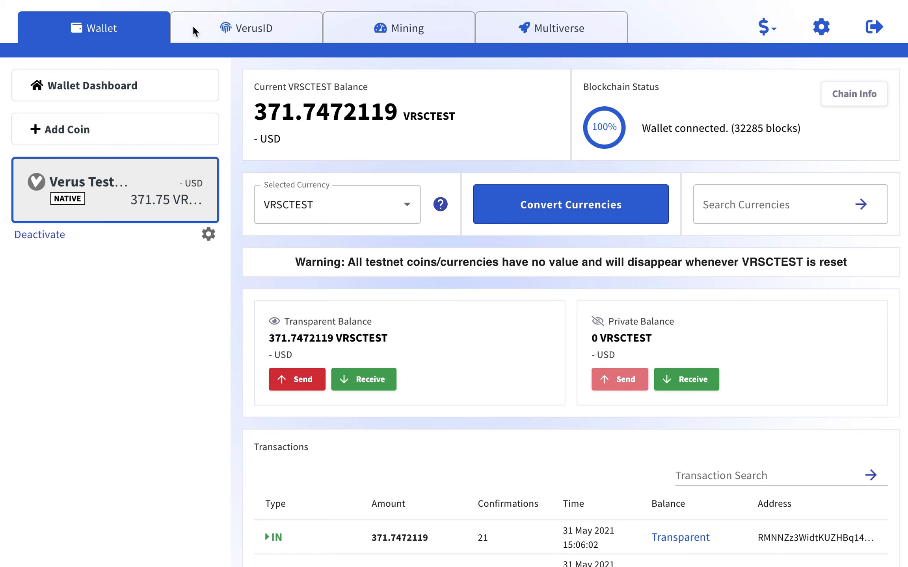
left_click(239, 26)
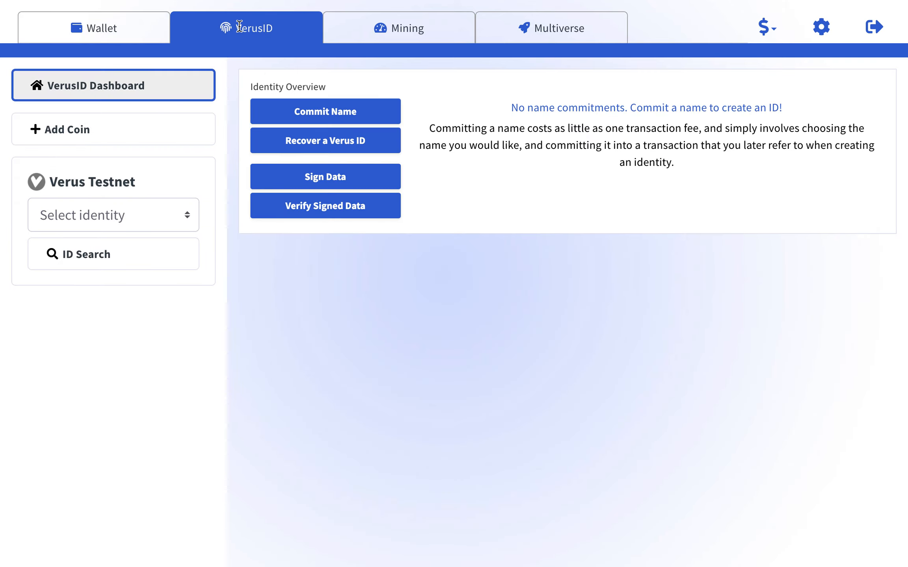
Browse the Mining and Multiverse dashboards, then open Verus Testnet Coin Settings and focus its terminal.
left_click(370, 29)
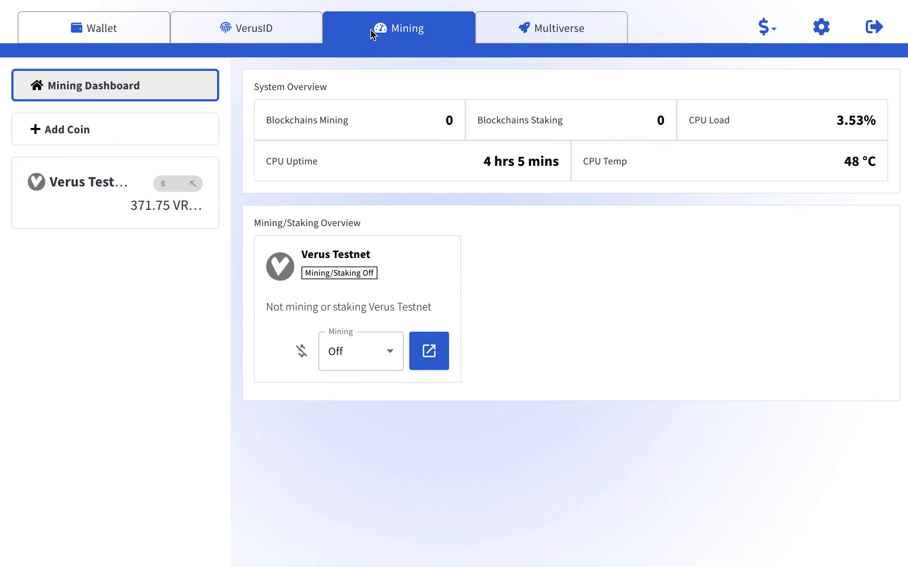
left_click(526, 28)
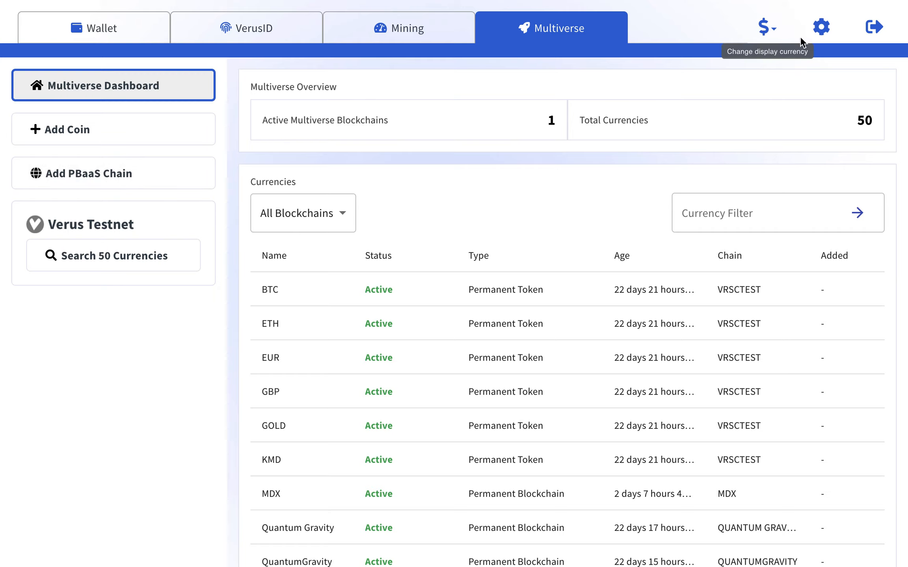
left_click(824, 26)
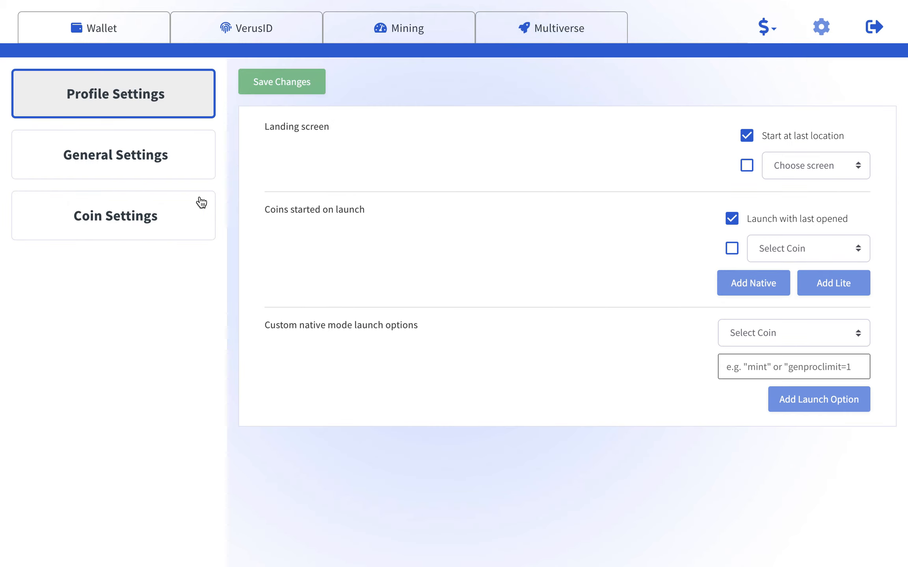
left_click(121, 208)
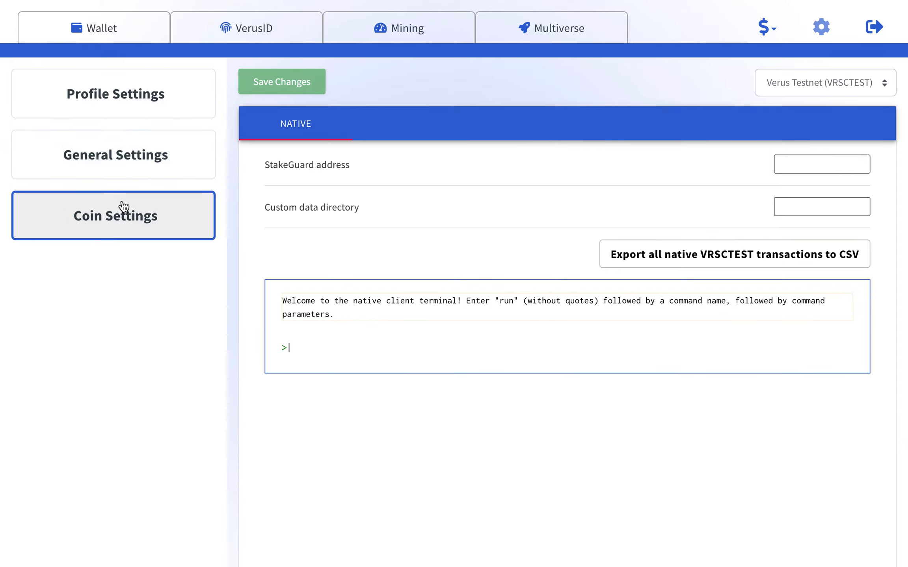
left_click(323, 331)
Return to the Wallet tab, glance at the Selected Currency list, then show the Mining Dashboard.
left_click(121, 29)
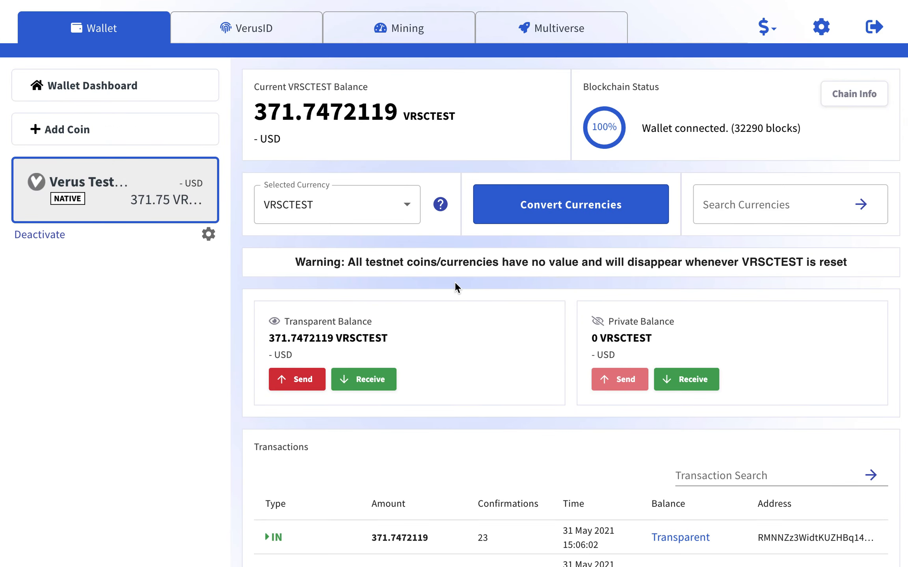
scroll(454, 281, "down", 1)
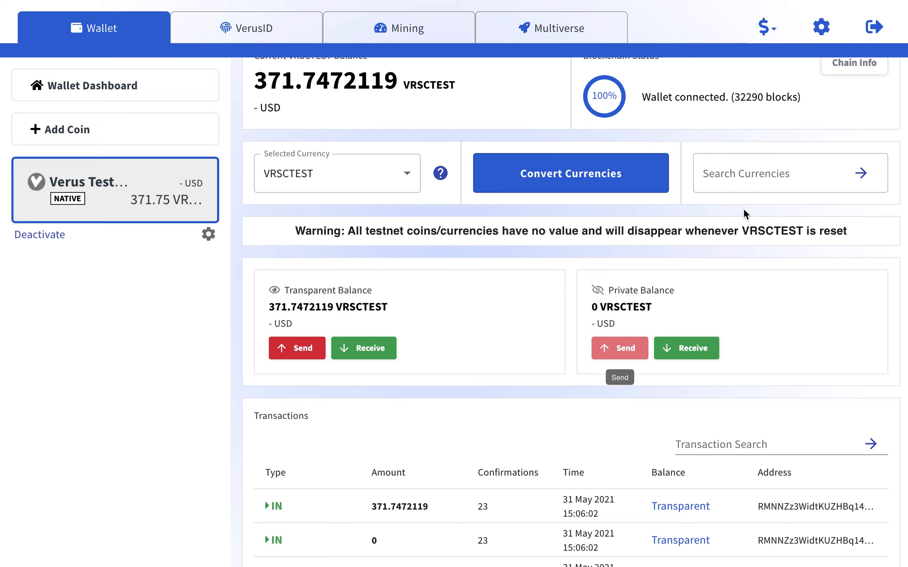
left_click(404, 177)
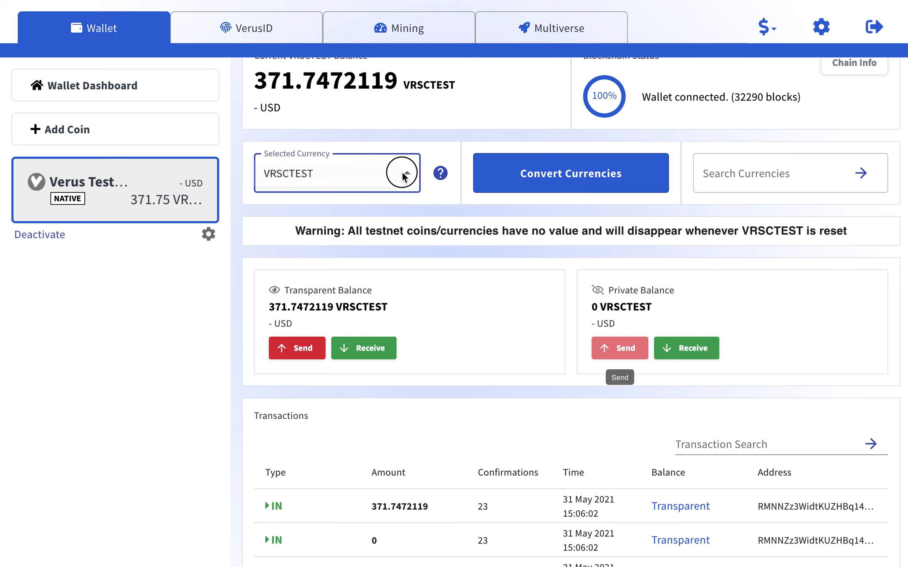
left_click(406, 254)
scroll(436, 172, "down", 2)
scroll(437, 172, "up", 3)
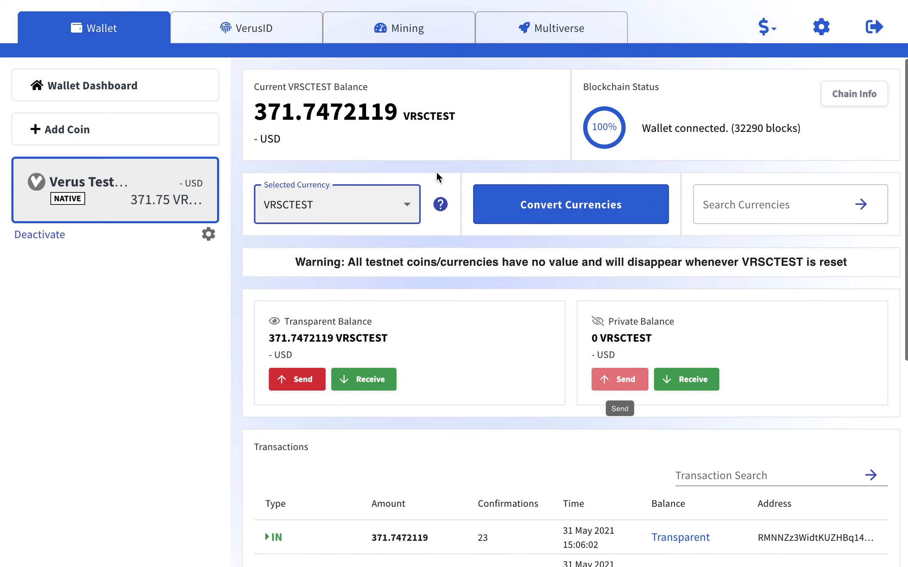
left_click(394, 33)
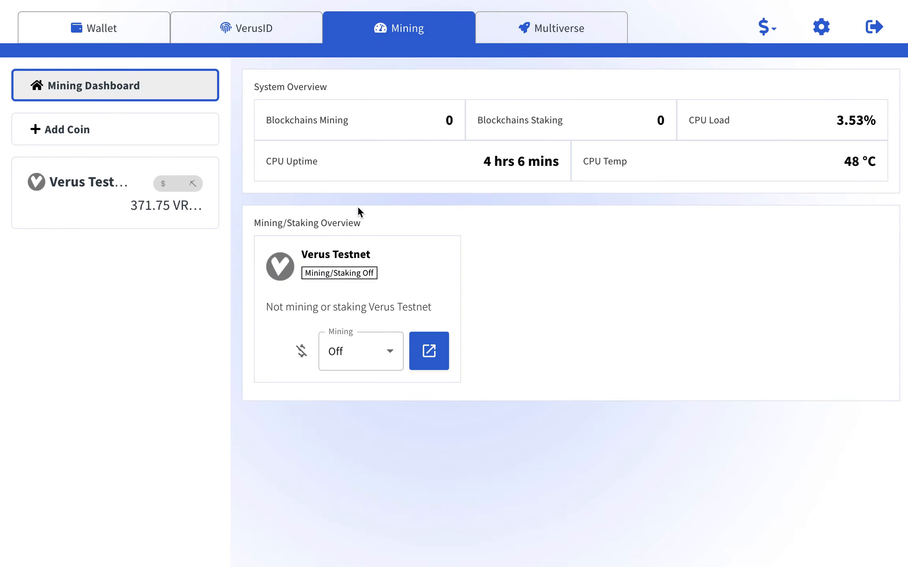
Open Verus Testnet's mining details and start mining with 2 CPU threads.
left_click(104, 203)
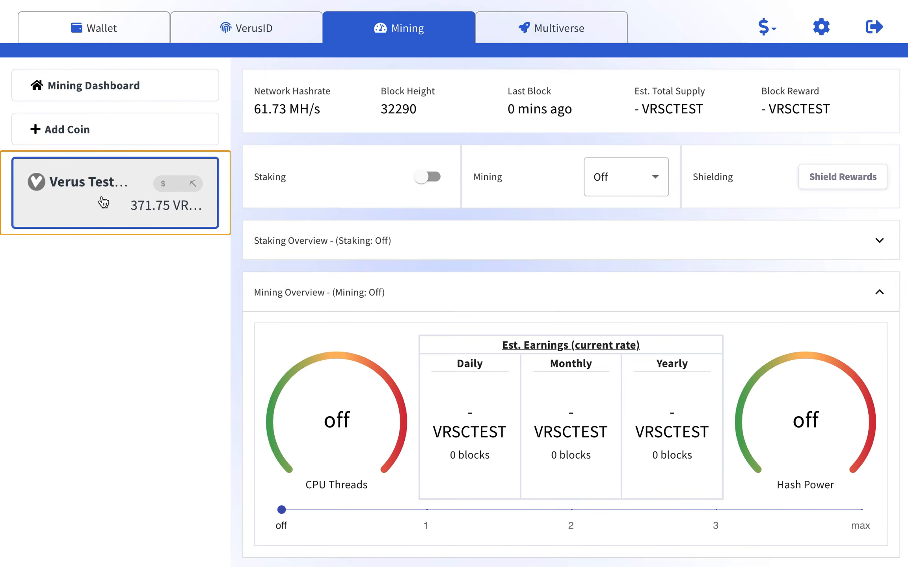
left_click(804, 301)
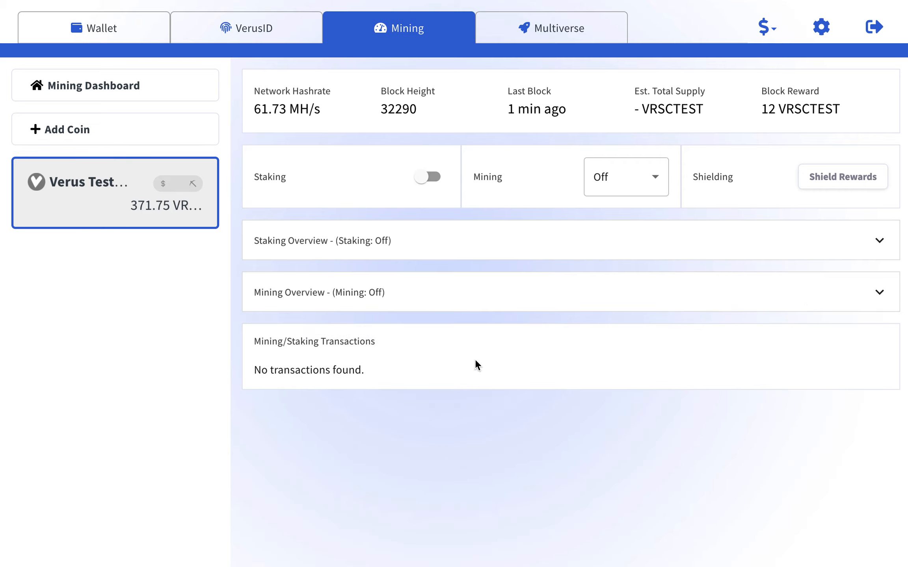
left_click(121, 83)
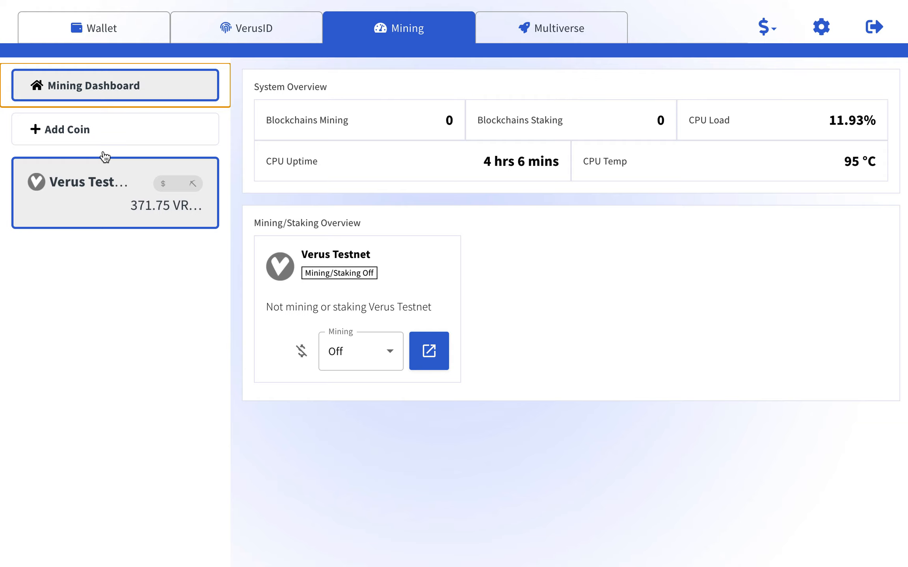
left_click(101, 181)
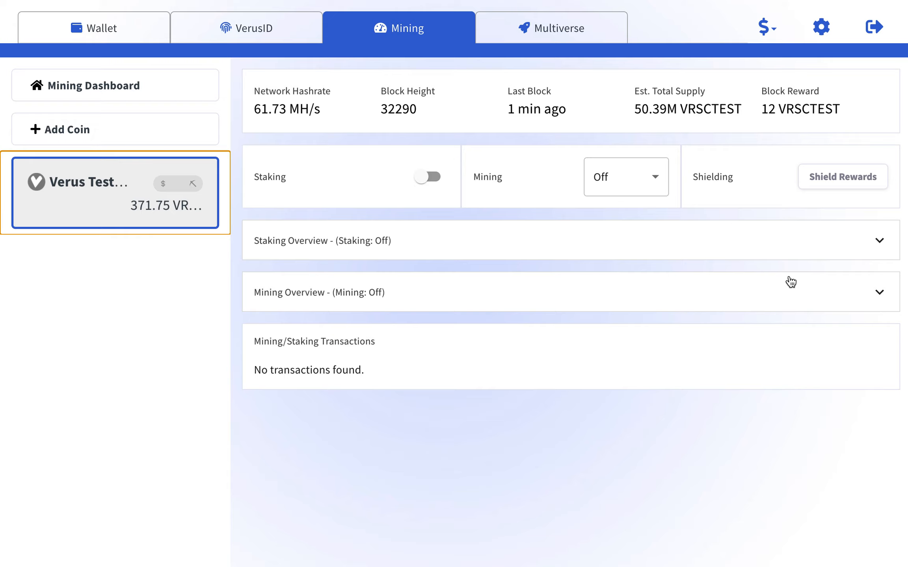
left_click(513, 302)
scroll(508, 346, "down", 3)
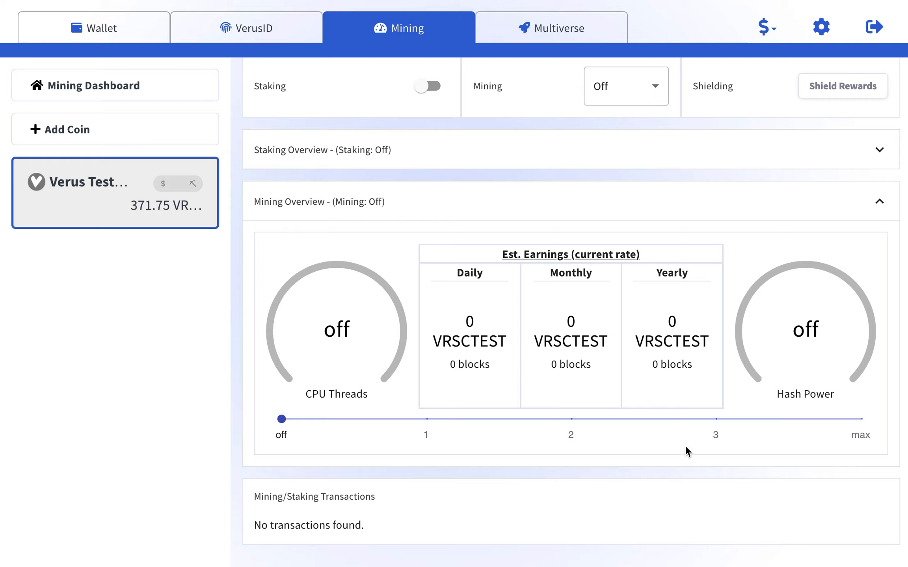
left_click(571, 420)
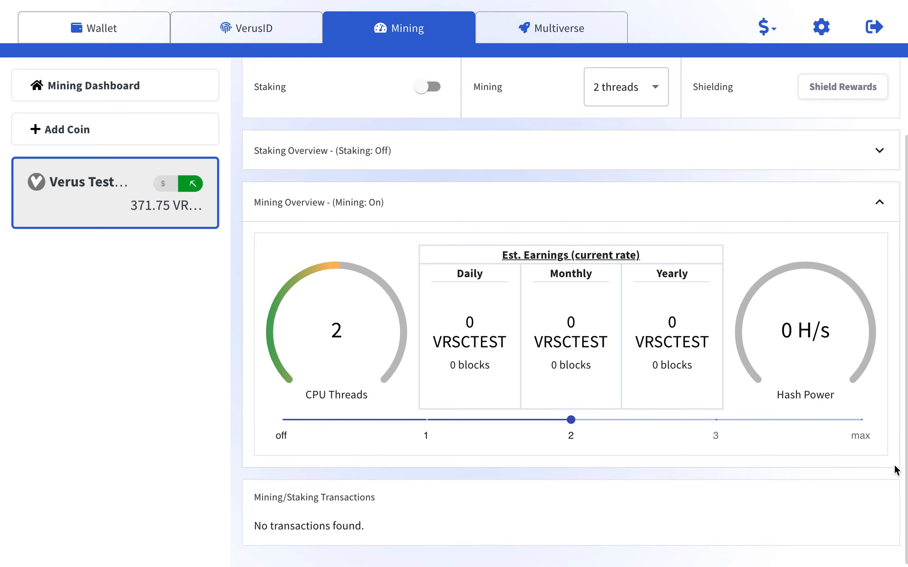
Scroll the Mining page while 2-thread mining ramps up to 1.77 MH/s and estimates appear.
scroll(893, 465, "up", 1)
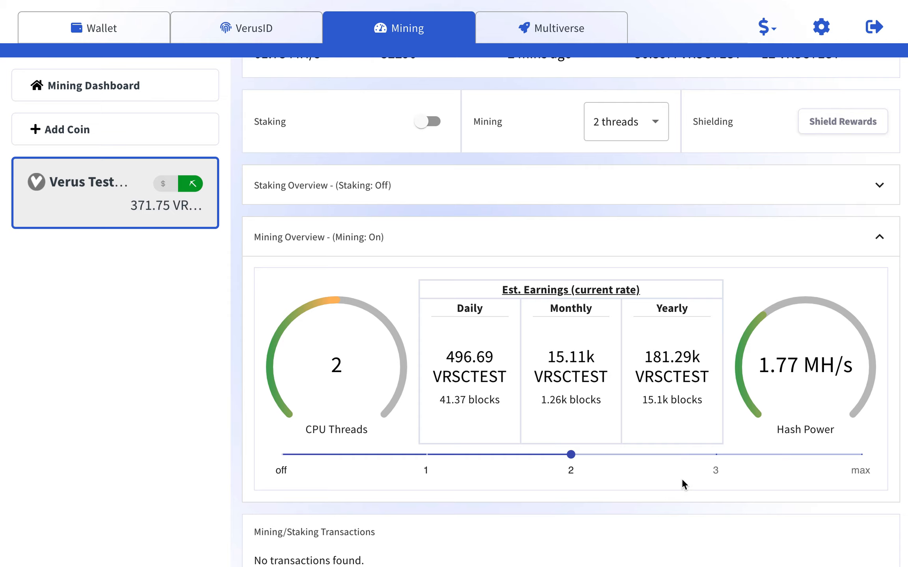
scroll(663, 493, "down", 1)
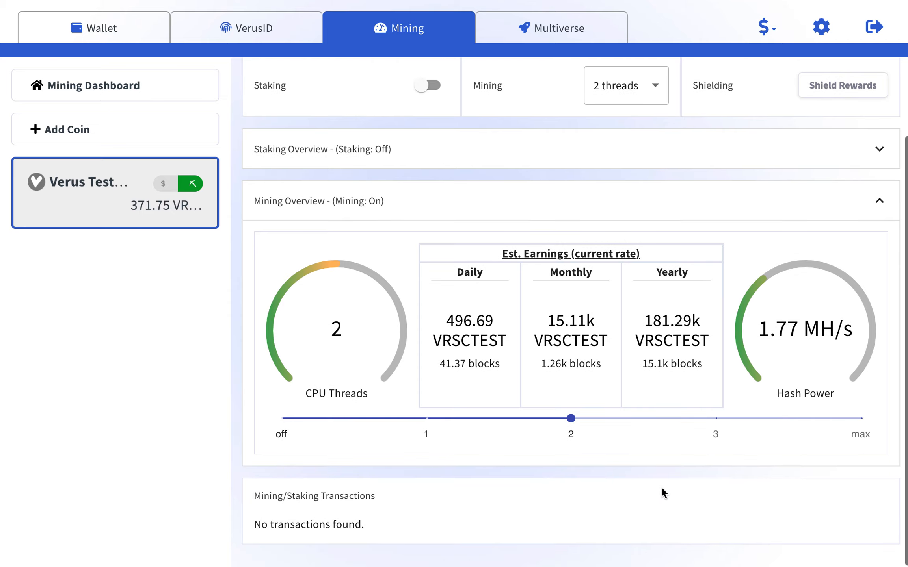
scroll(661, 492, "up", 3)
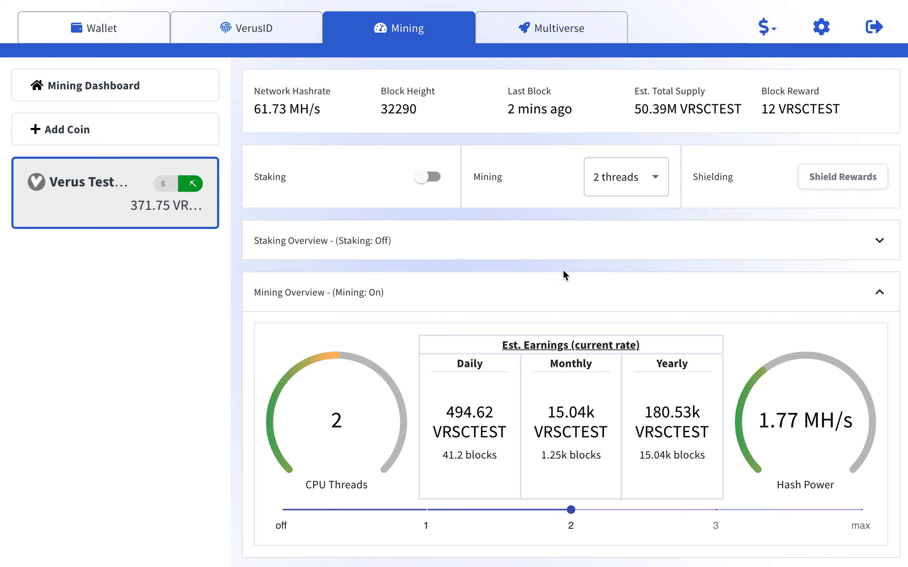
left_click(570, 249)
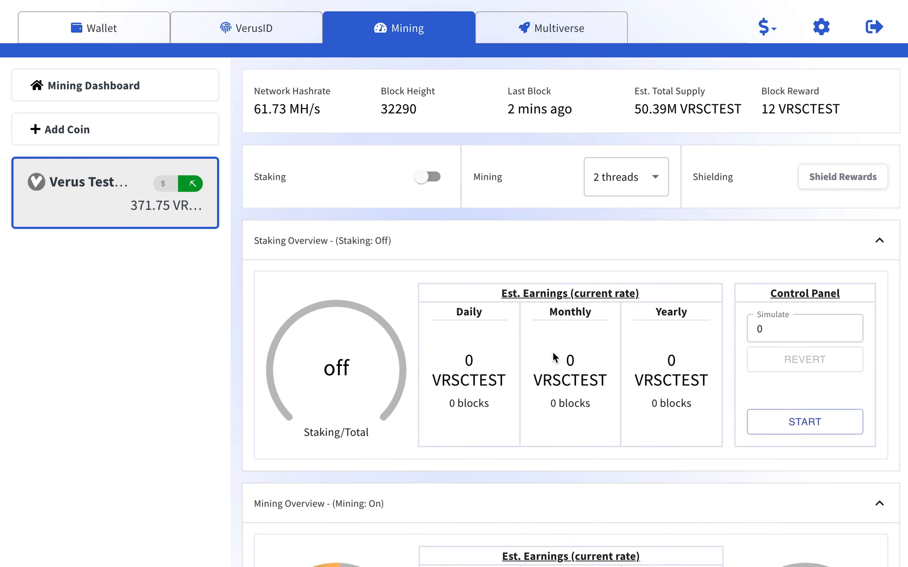
left_click(423, 185)
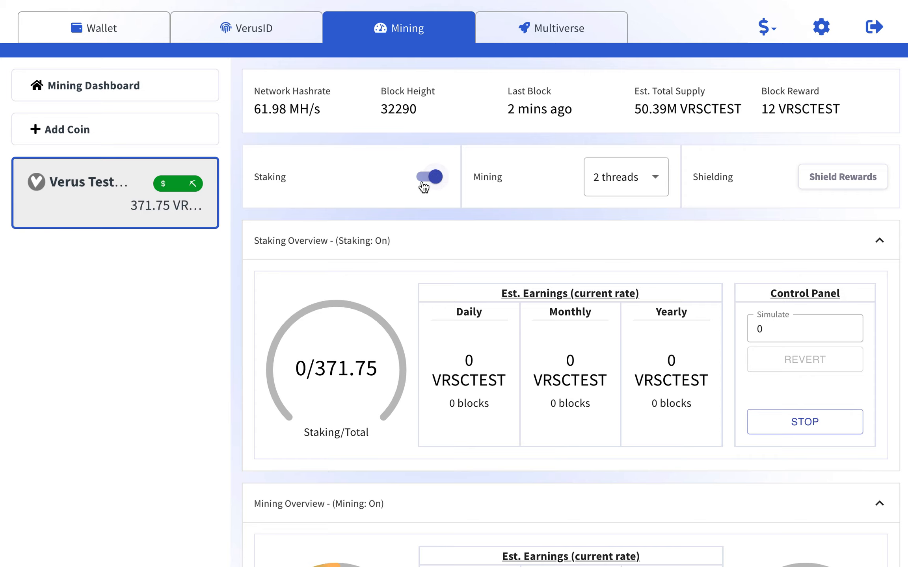
mouse_move(188, 191)
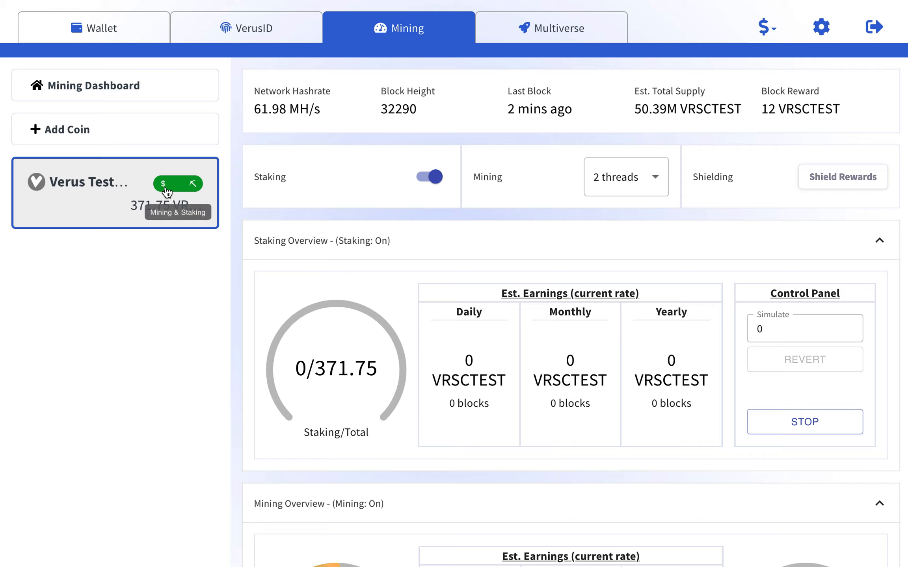
left_click(433, 177)
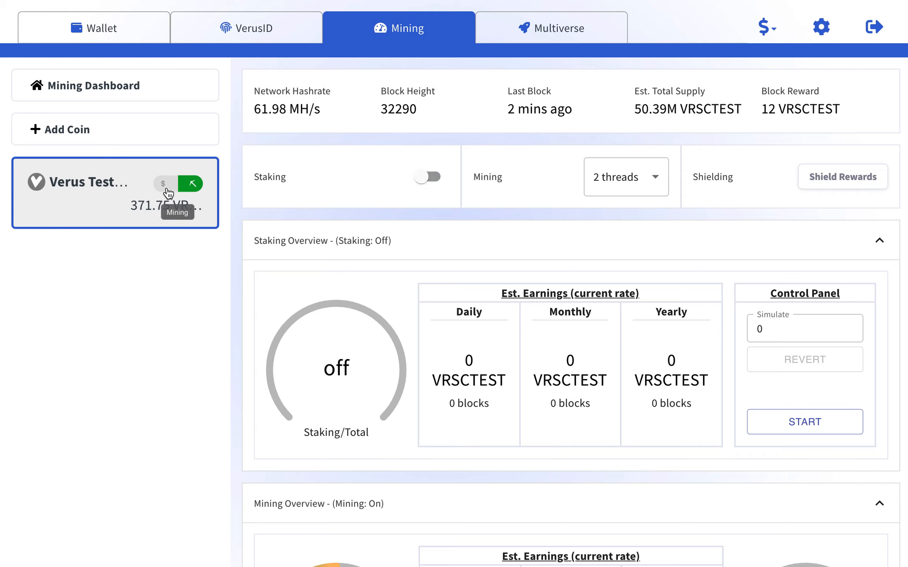
left_click(431, 178)
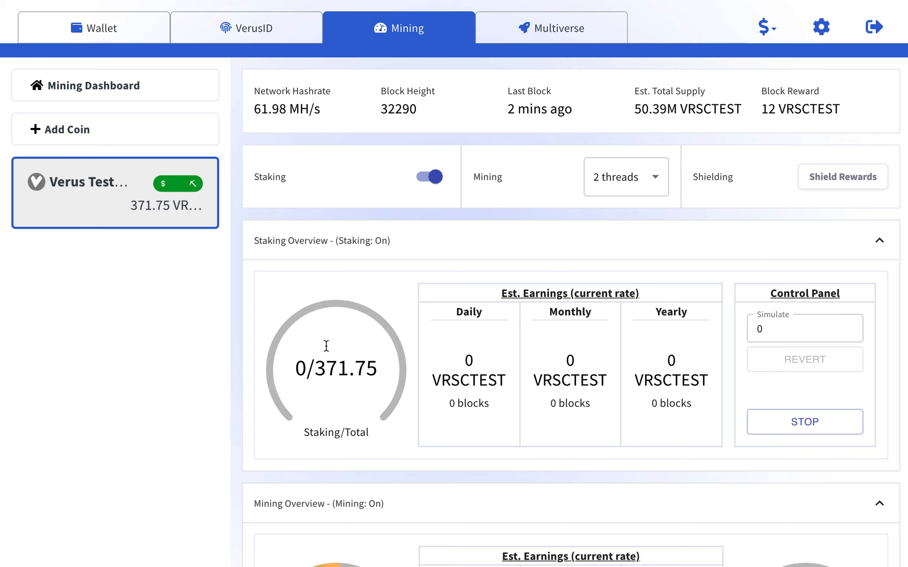
scroll(239, 229, "down", 8)
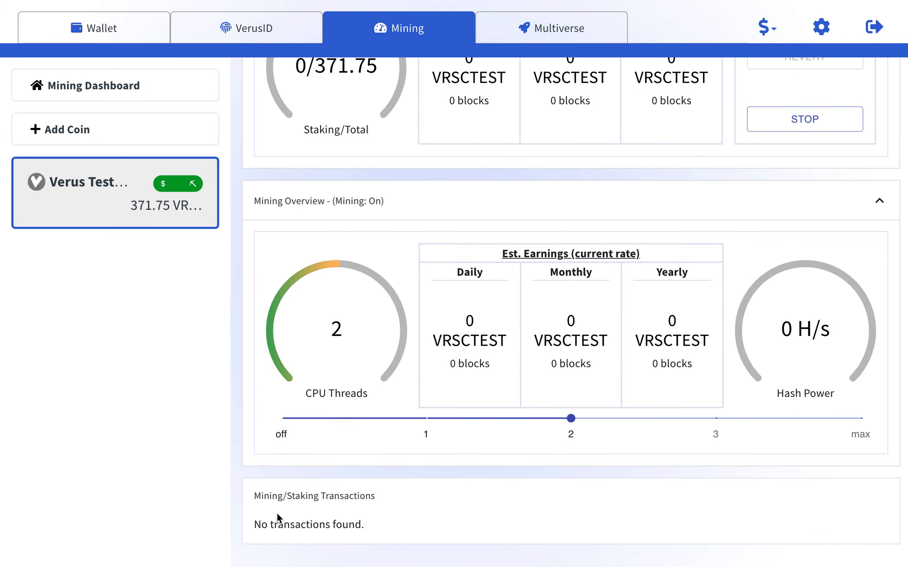
scroll(241, 200, "up", 8)
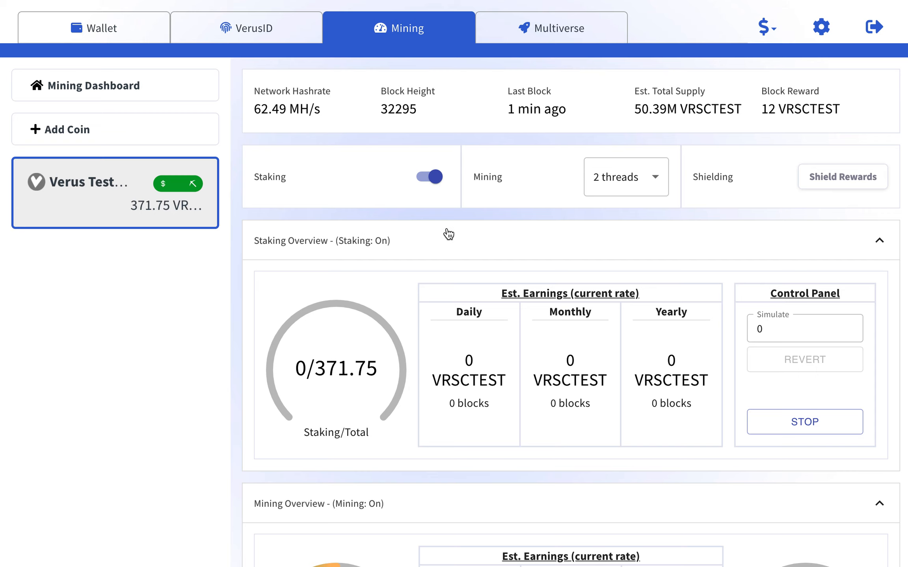
scroll(448, 234, "down", 3)
scroll(449, 234, "down", 5)
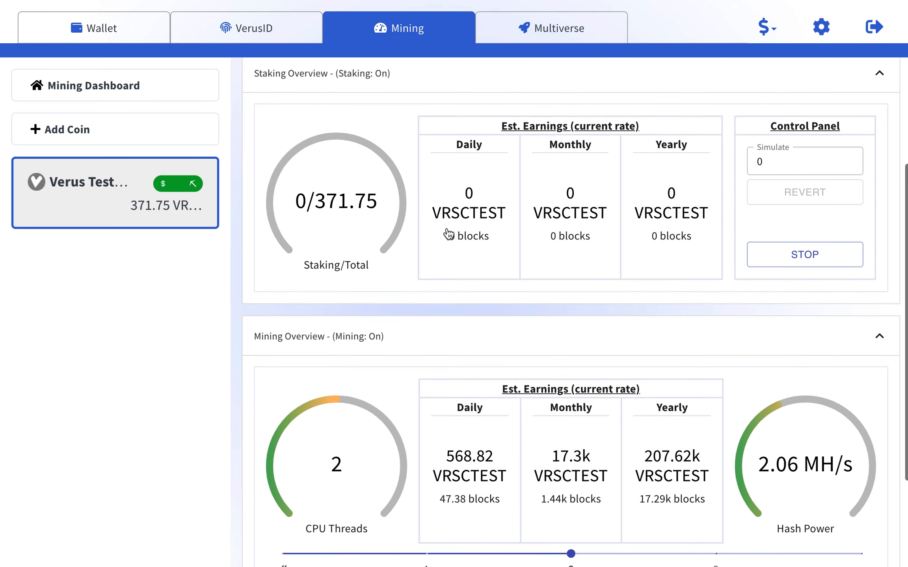
scroll(448, 229, "up", 4)
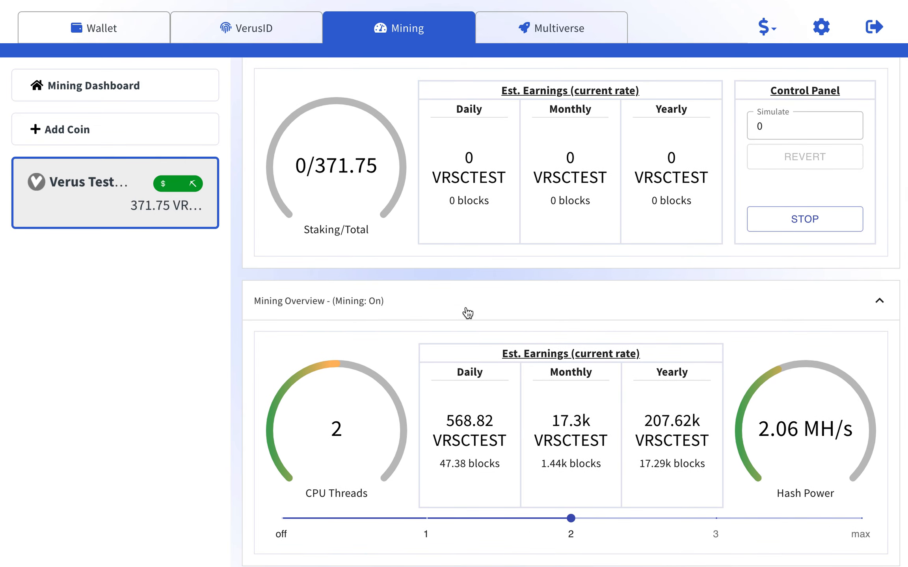
scroll(464, 311, "up", 3)
scroll(472, 315, "down", 5)
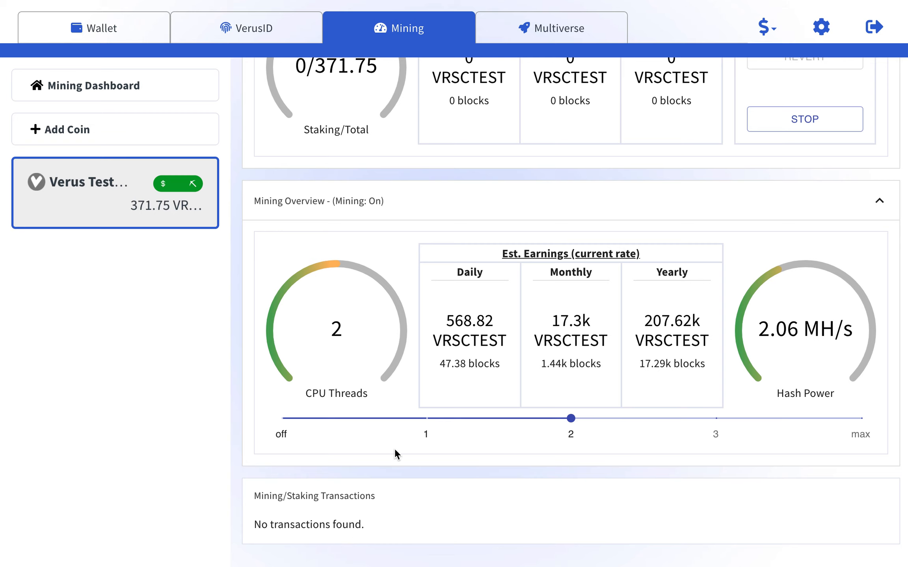
scroll(429, 173, "up", 10)
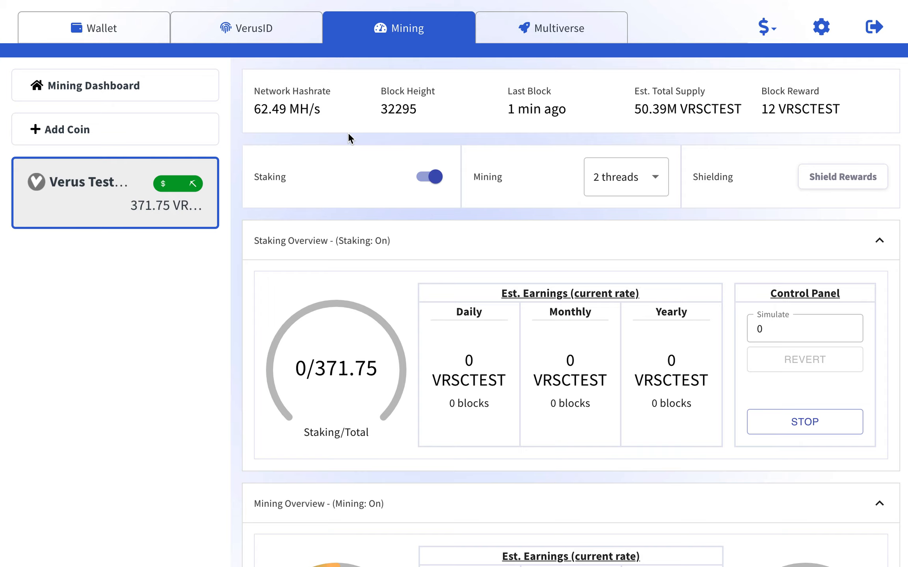
left_click(541, 32)
Add the QuantumGravity PBaaS chain in native mode with staking and mining enabled.
left_click(116, 180)
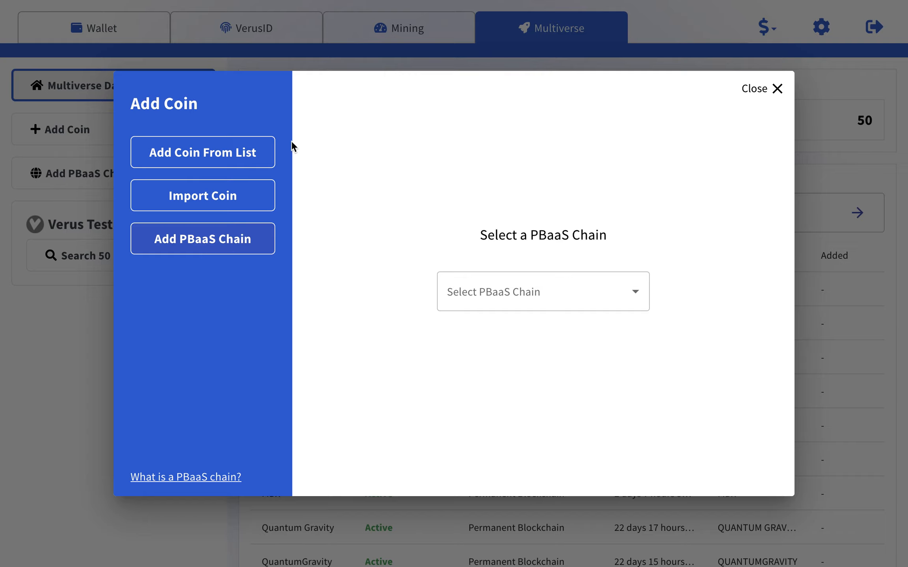
left_click(185, 245)
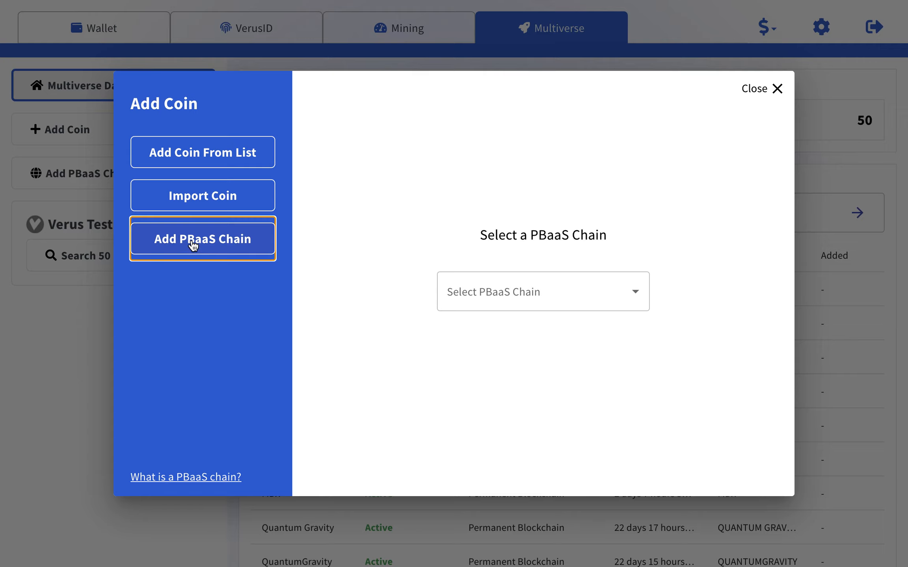
left_click(559, 294)
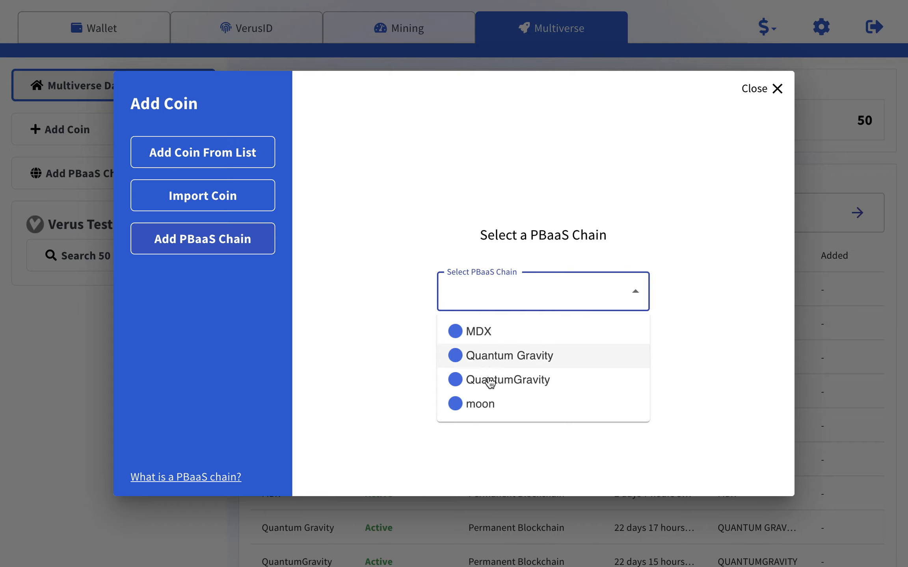
left_click(516, 382)
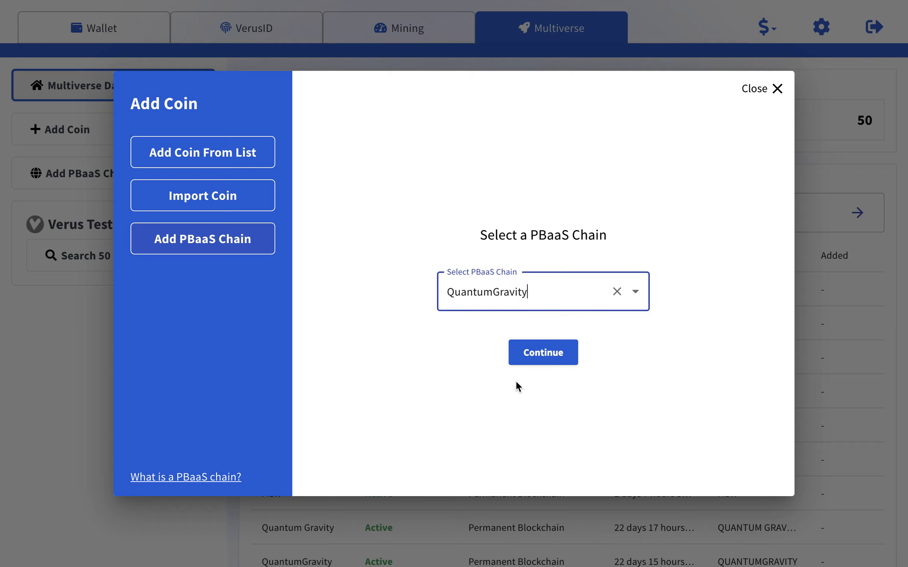
left_click(542, 348)
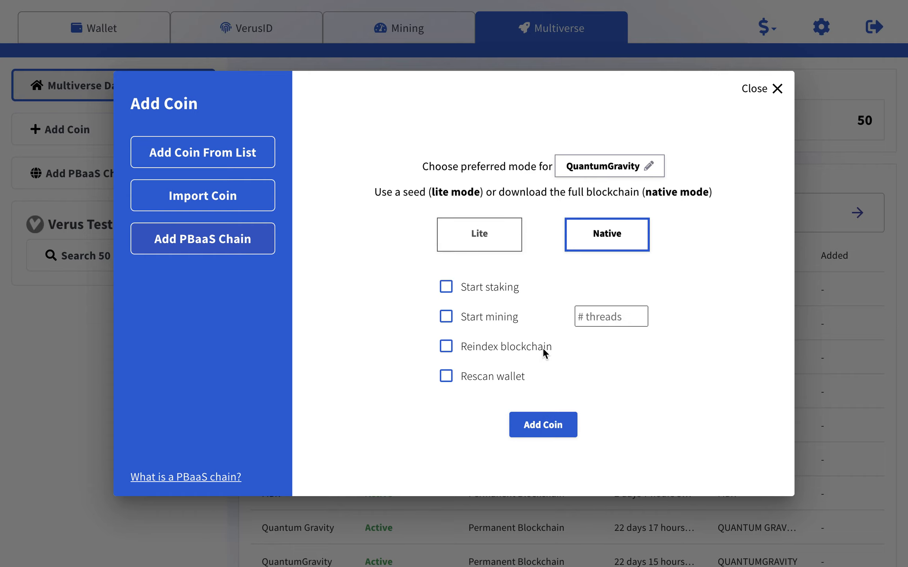
left_click(602, 248)
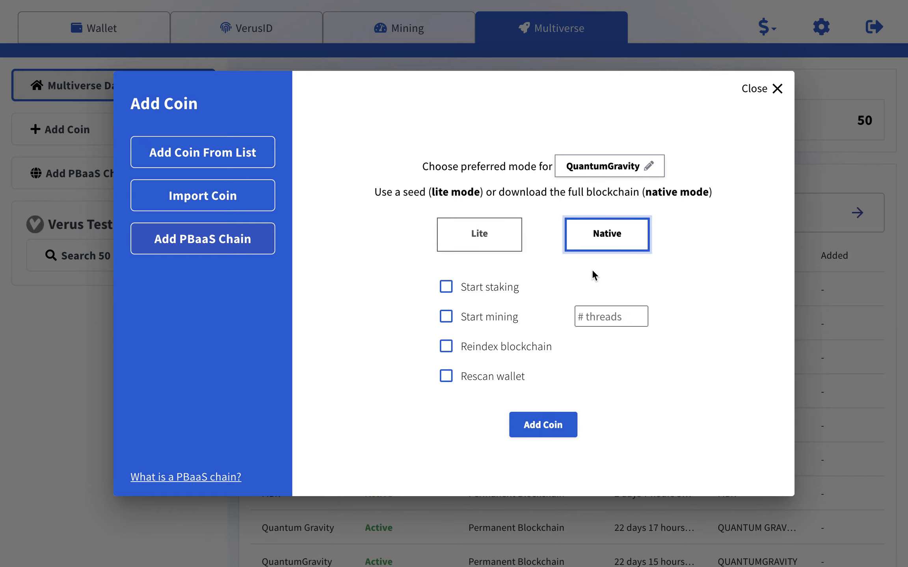
left_click(446, 291)
left_click(446, 317)
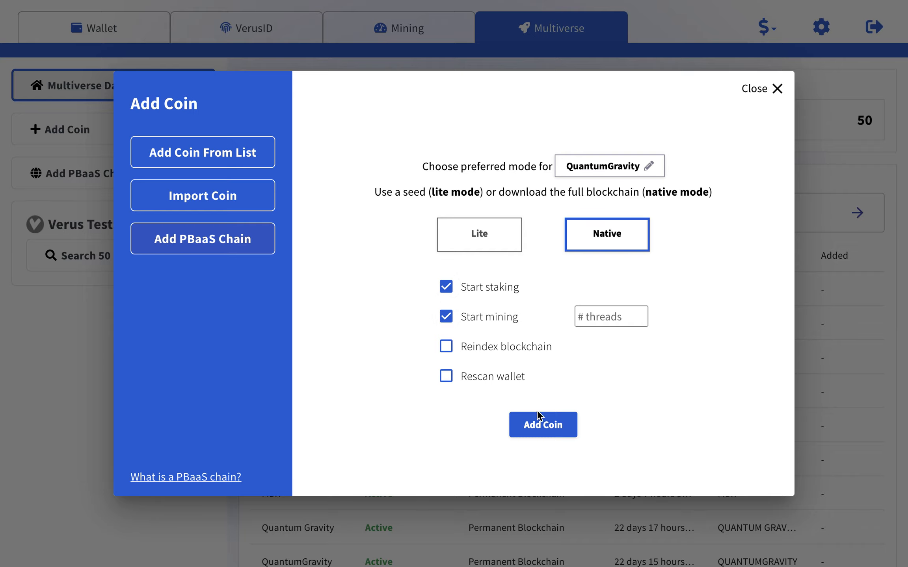
left_click(540, 425)
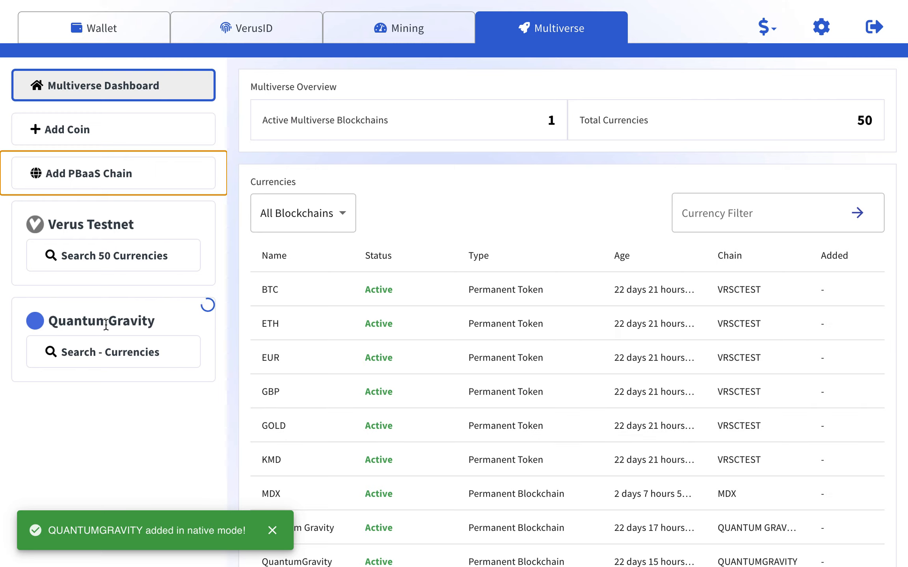
left_click(137, 320)
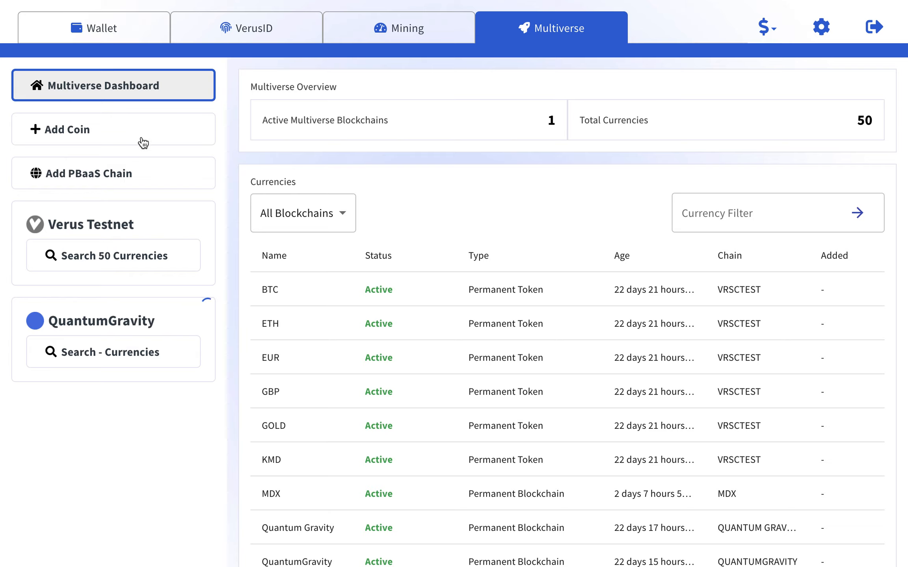
Add the Quantum Gravity PBaaS chain in native mode without staking or mining.
left_click(127, 173)
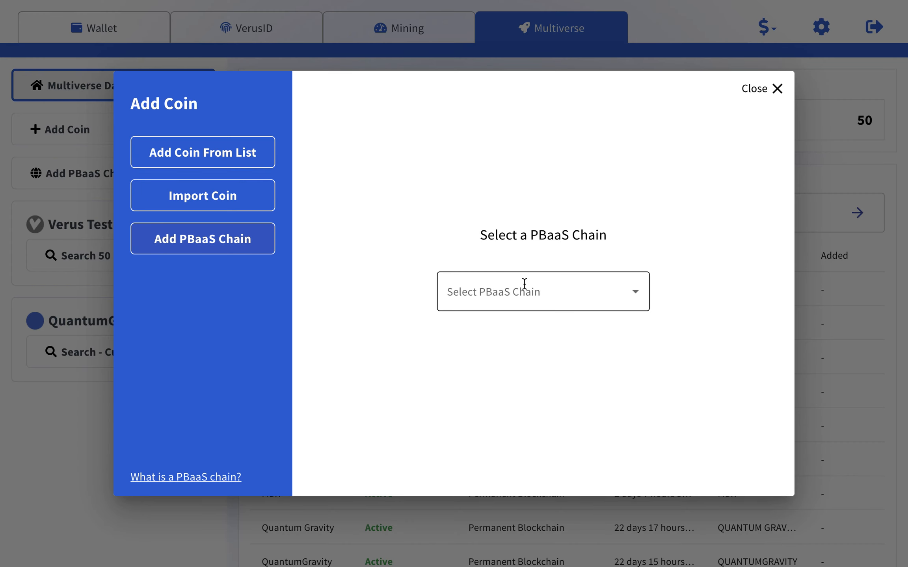
left_click(524, 285)
left_click(544, 359)
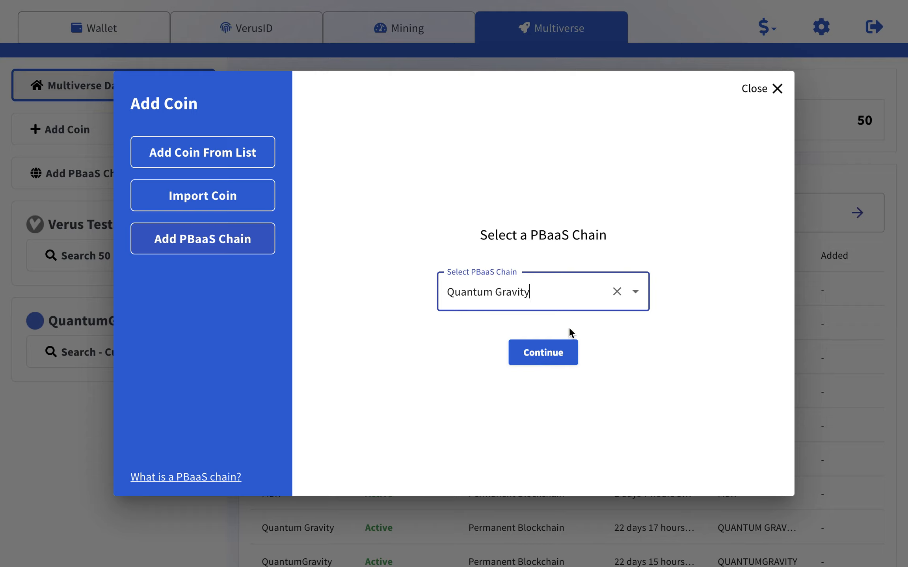
left_click(616, 292)
left_click(635, 291)
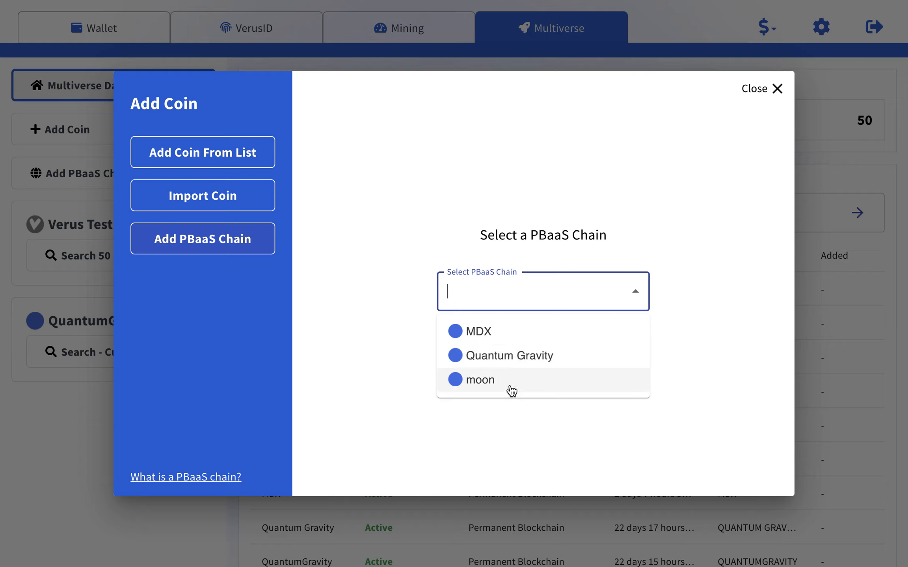
left_click(515, 357)
left_click(544, 357)
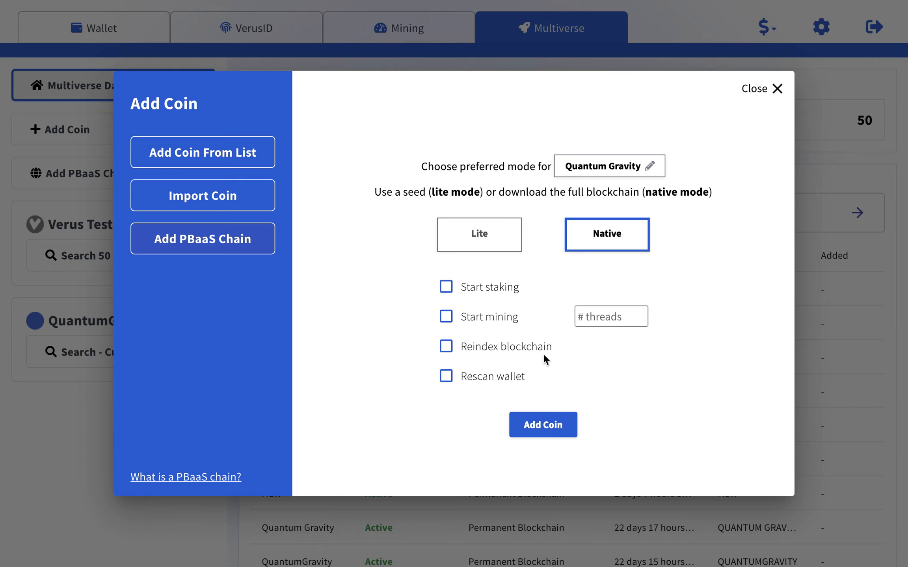
left_click(598, 239)
left_click(560, 431)
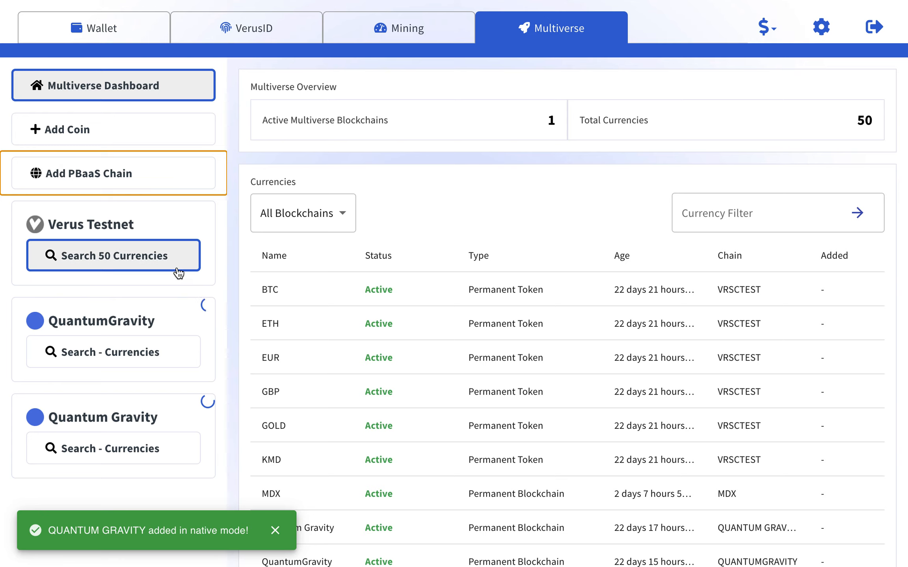
Review the Currencies table for the new chains, then view the dashboard showing 2 blockchains and 53 currencies.
scroll(493, 358, "down", 2)
scroll(491, 355, "down", 10)
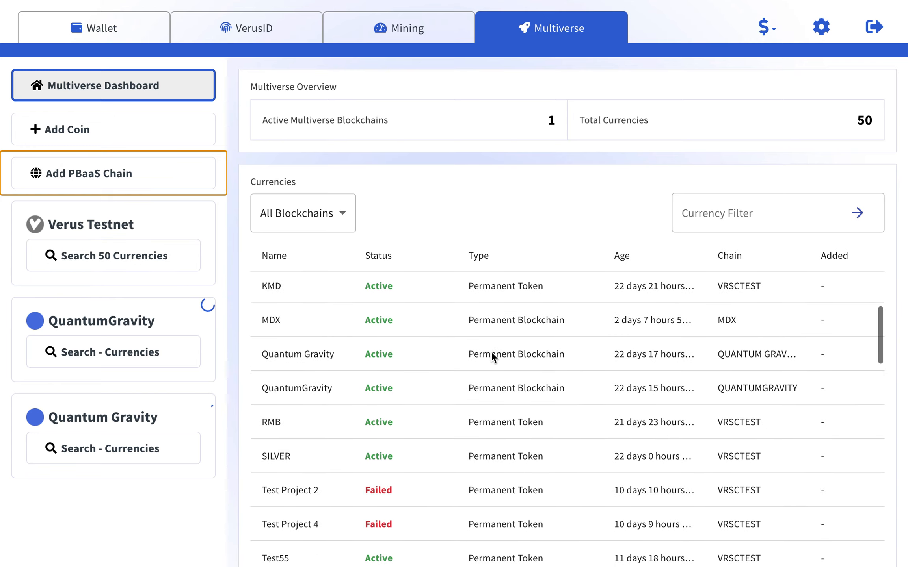
scroll(491, 352, "down", 3)
scroll(491, 352, "up", 15)
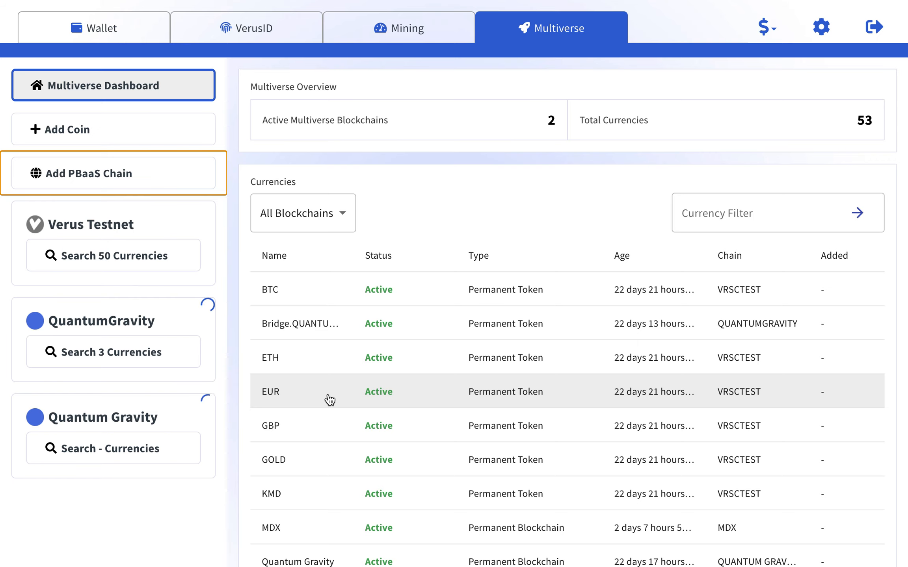
scroll(329, 399, "down", 10)
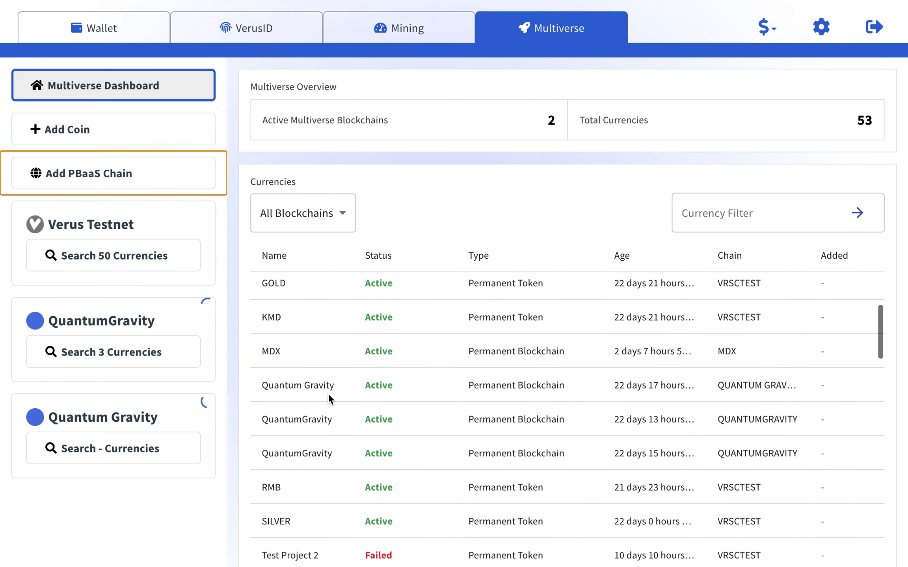
scroll(329, 396, "down", 6)
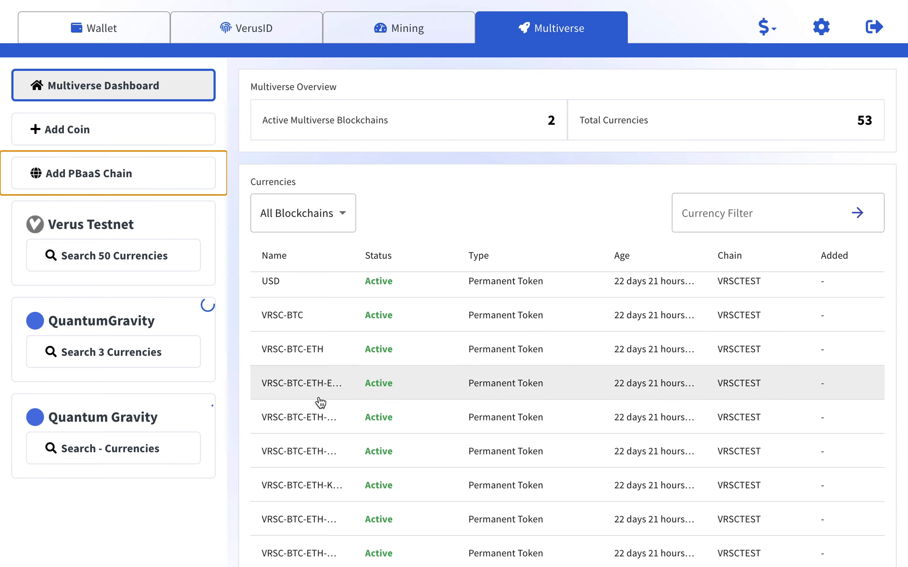
scroll(318, 400, "up", 2)
scroll(319, 398, "down", 8)
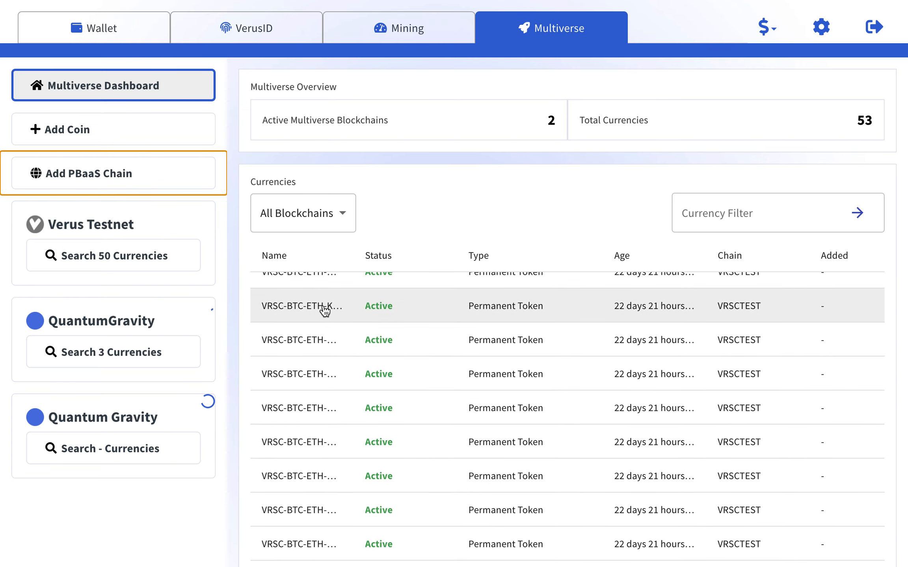
scroll(339, 489, "down", 5)
scroll(339, 488, "up", 15)
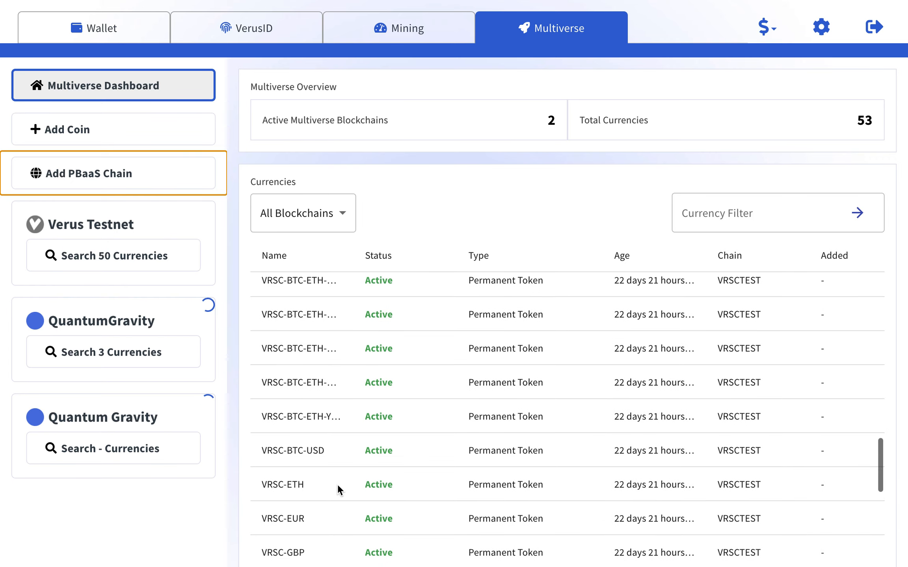
scroll(338, 484, "up", 2)
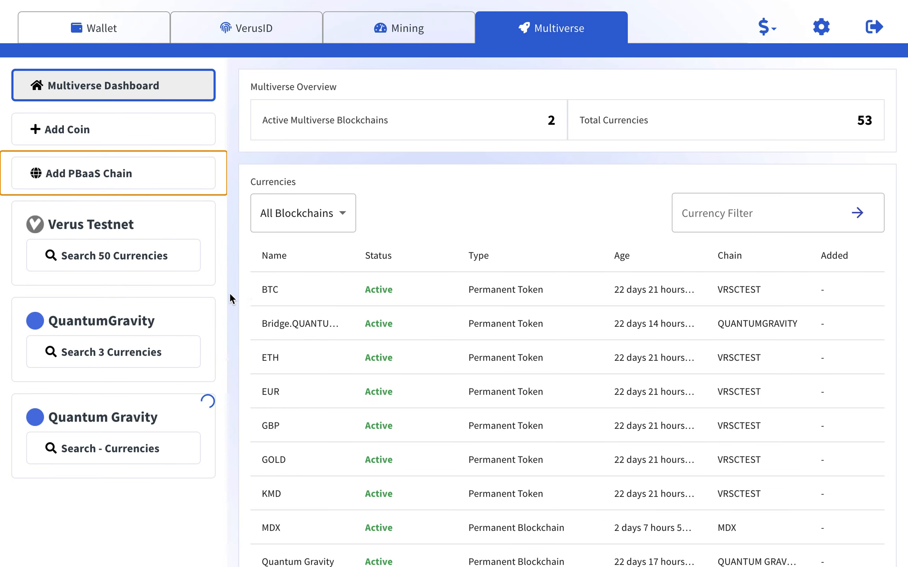
left_click(111, 91)
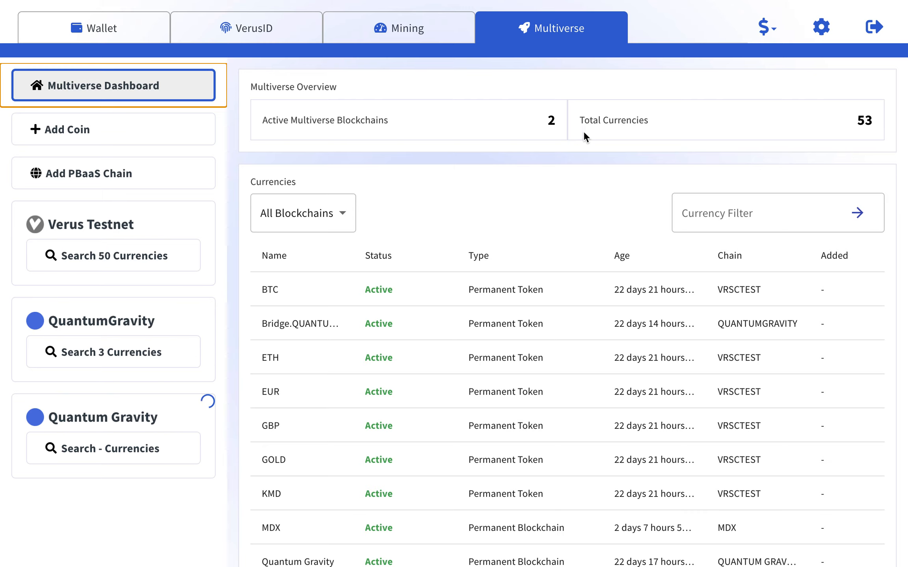
Browse the QuantumGravity chain wallet, keeping QUANTUMGRAVITY as the selected currency.
left_click(102, 31)
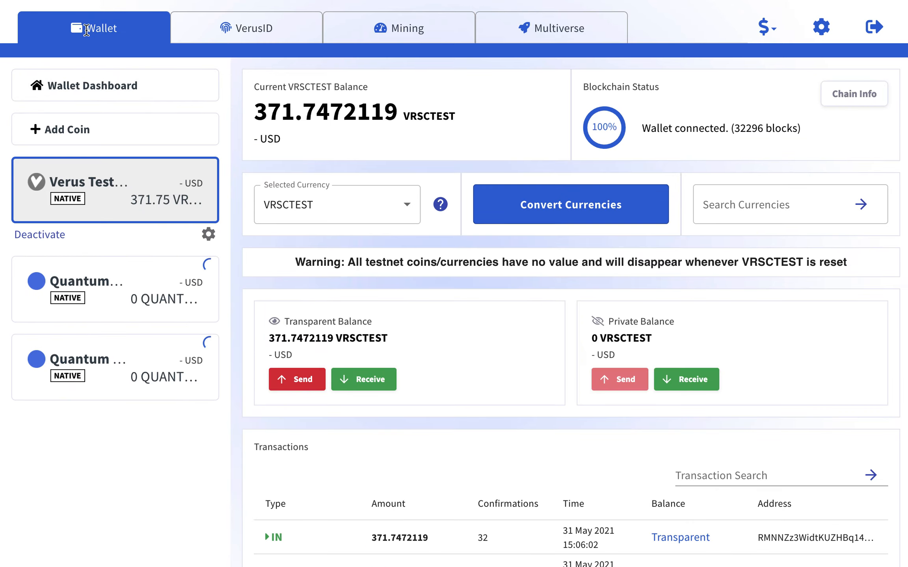
left_click(161, 180)
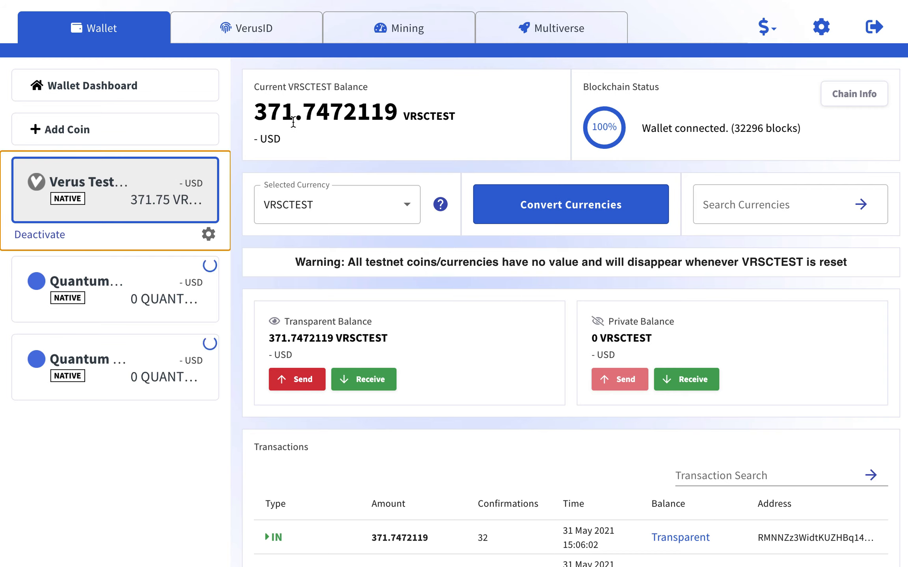
left_click(104, 277)
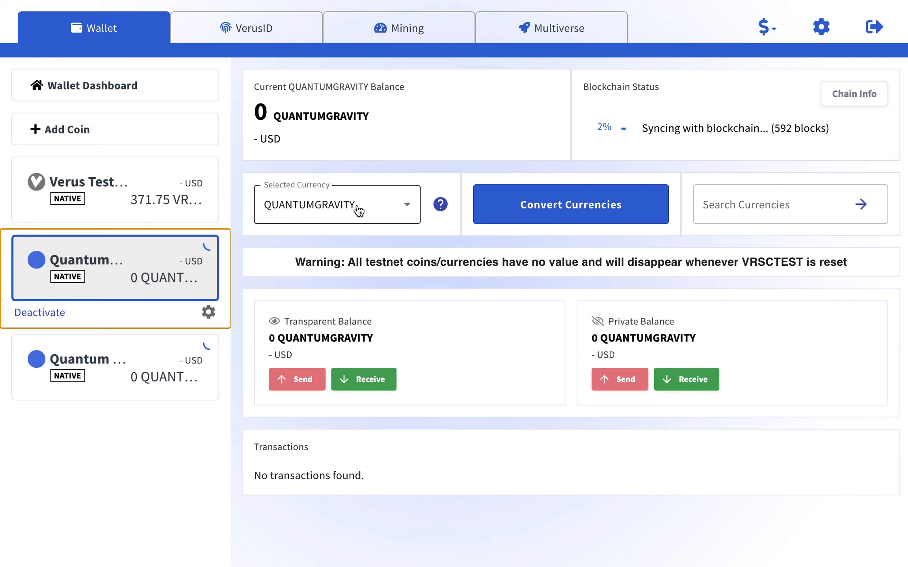
left_click(368, 212)
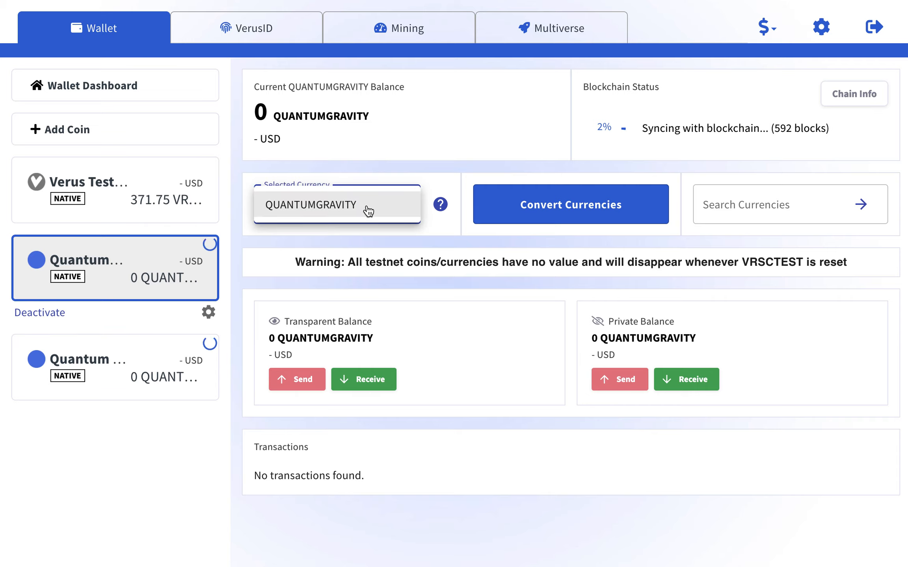
left_click(469, 239)
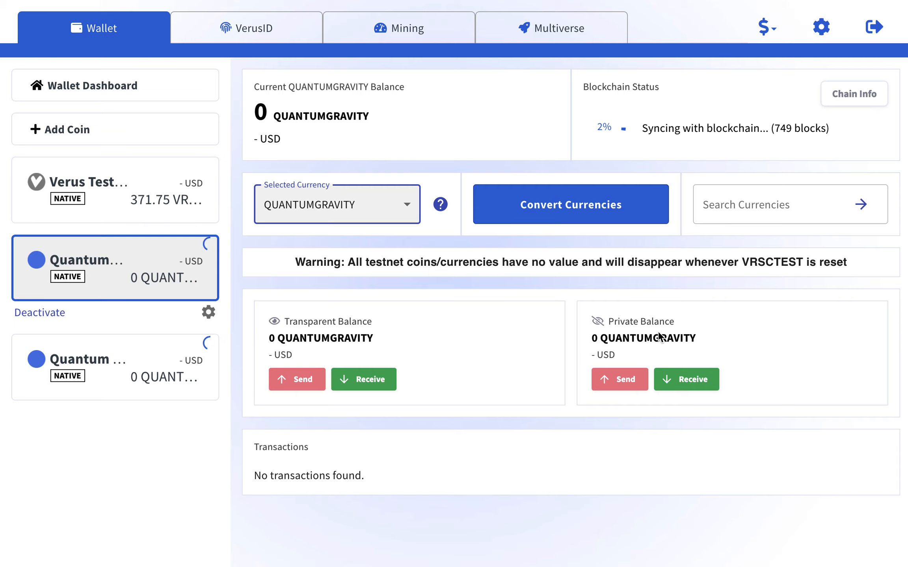
left_click(683, 344)
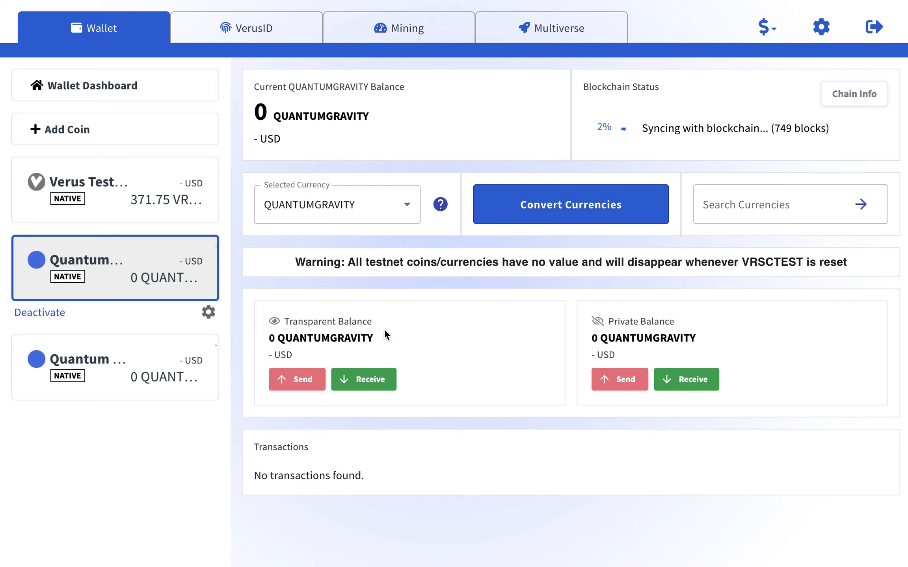
View the Quantum Gravity chain's wallet, then go to the VerusID dashboard.
left_click(109, 262)
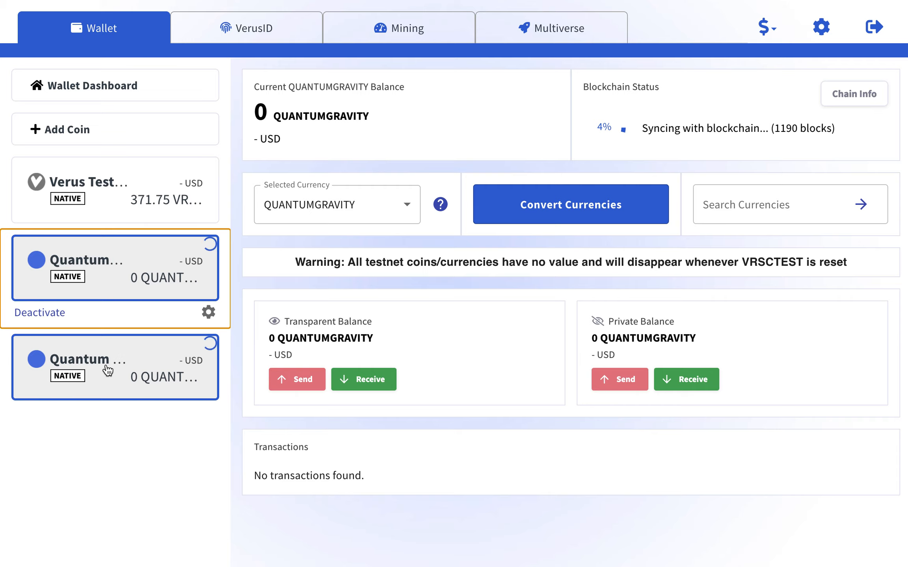
left_click(123, 359)
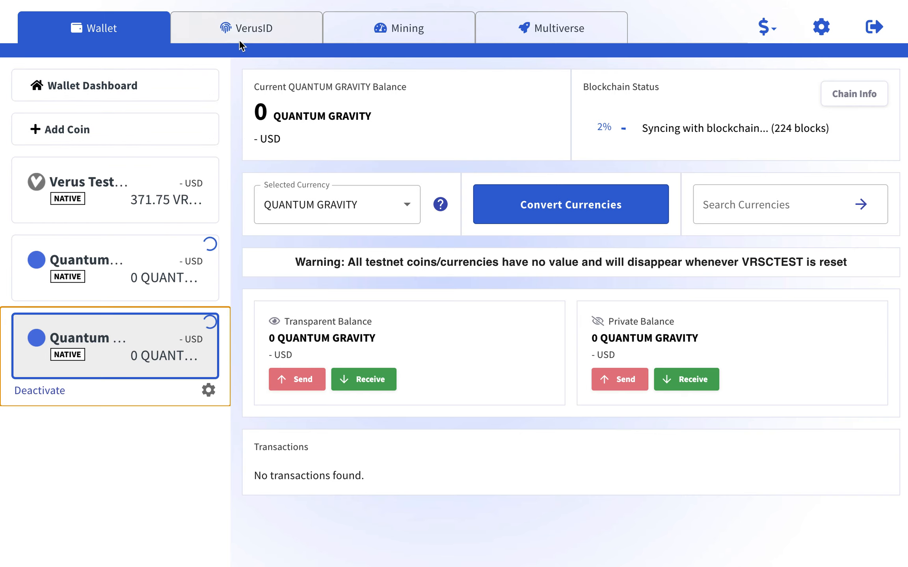
left_click(238, 23)
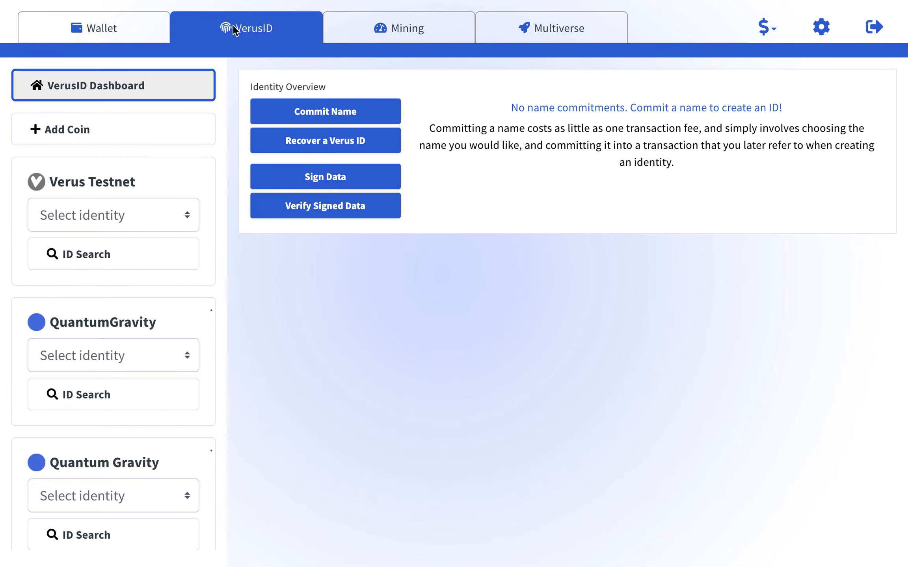
Start a new name commitment with Verus Testnet as the chosen chain.
left_click(104, 82)
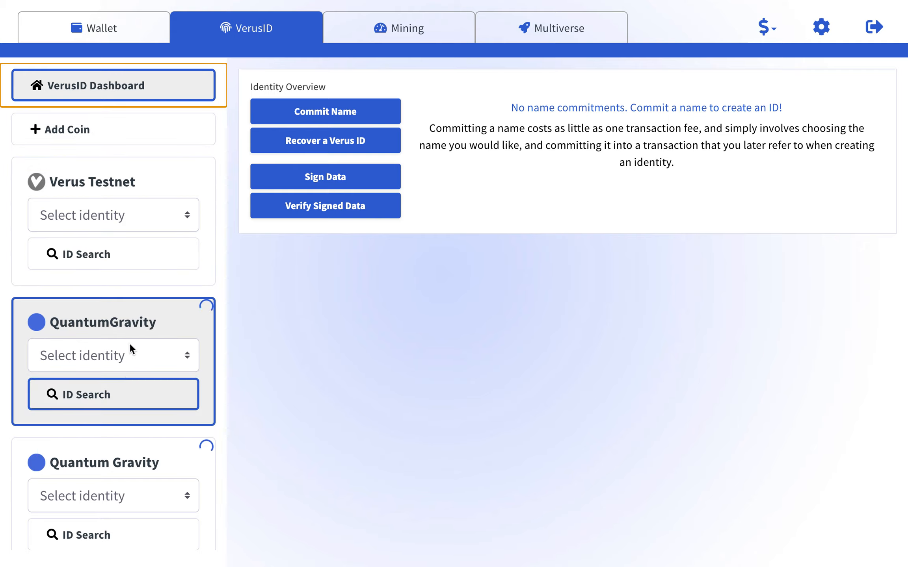
left_click(147, 182)
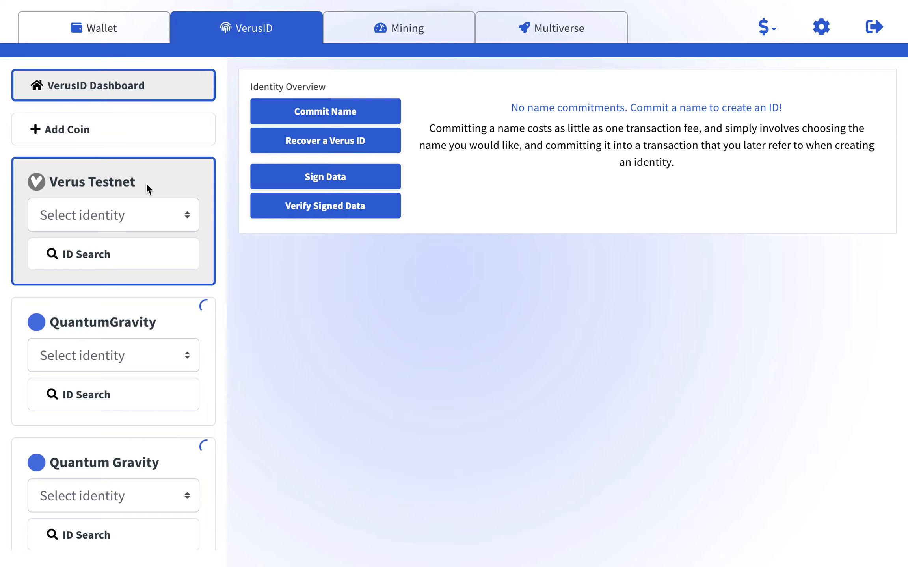
left_click(151, 215)
left_click(171, 175)
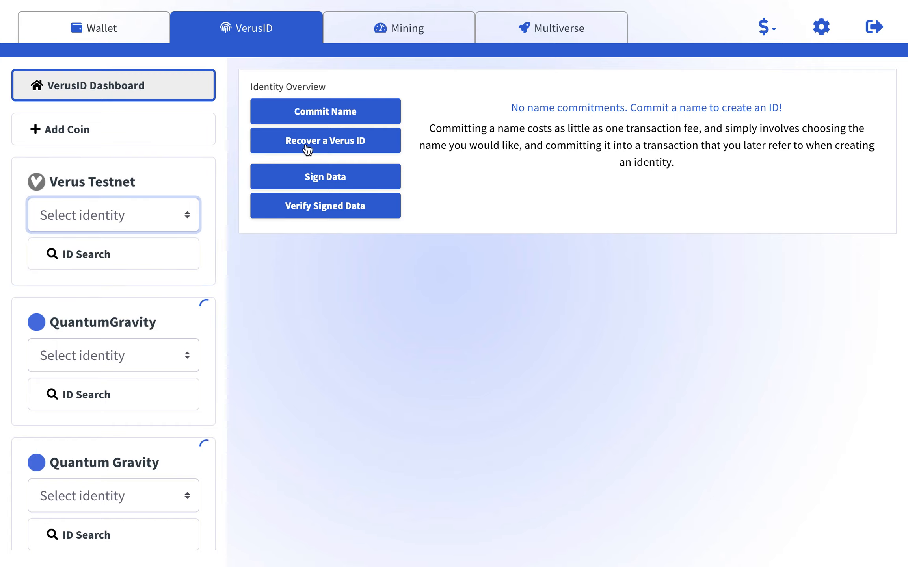
left_click(342, 120)
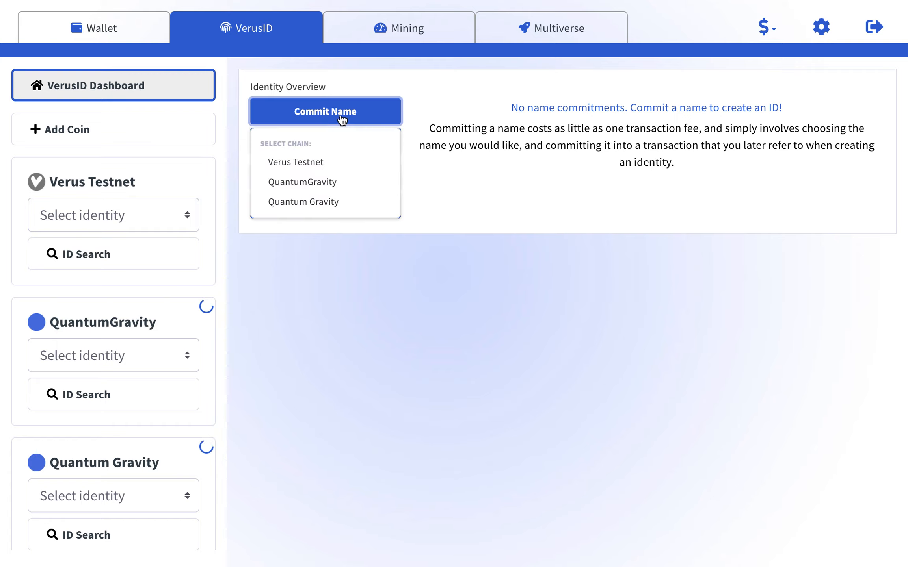
left_click(326, 163)
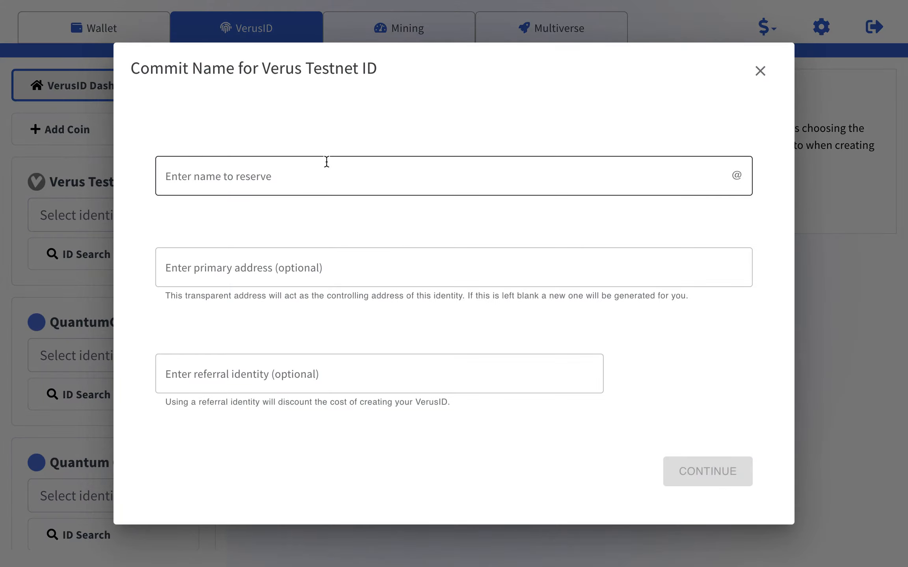
left_click(328, 174)
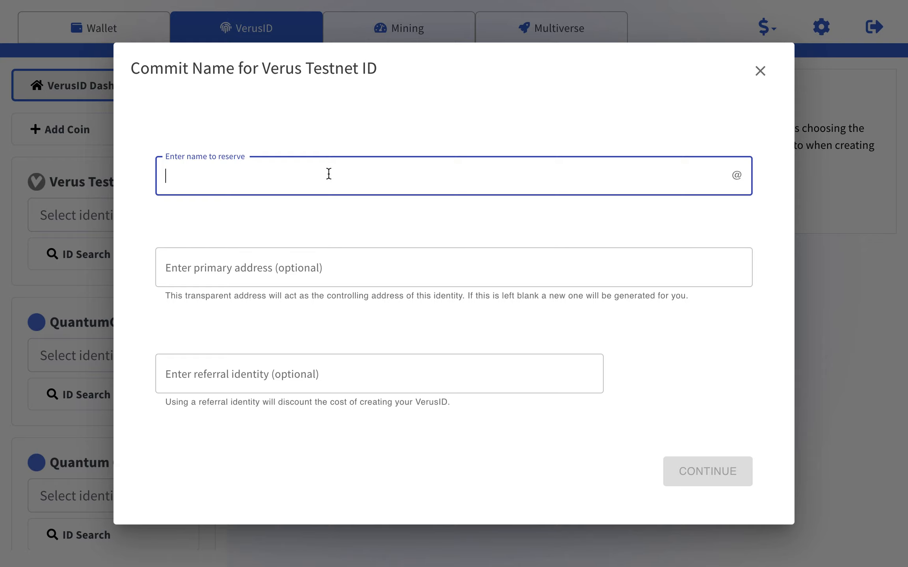
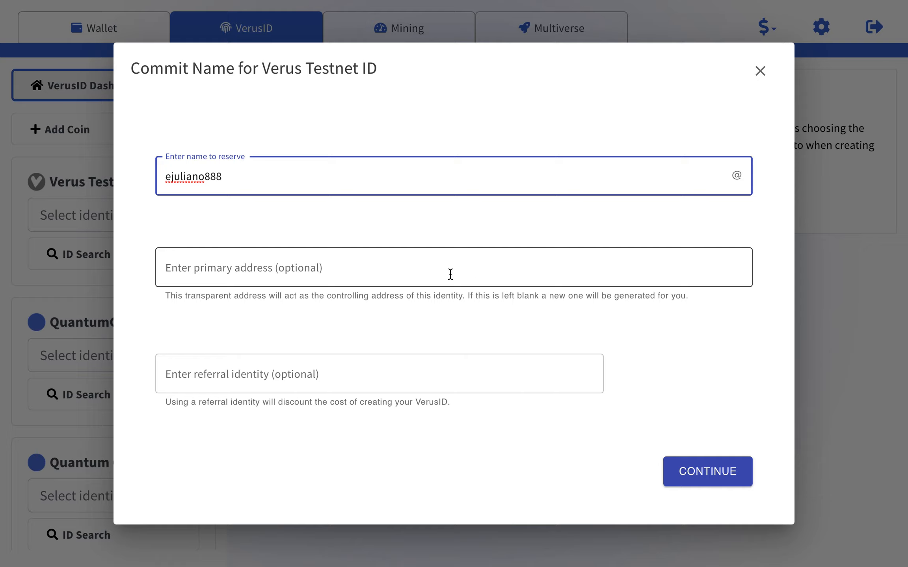
left_click(390, 371)
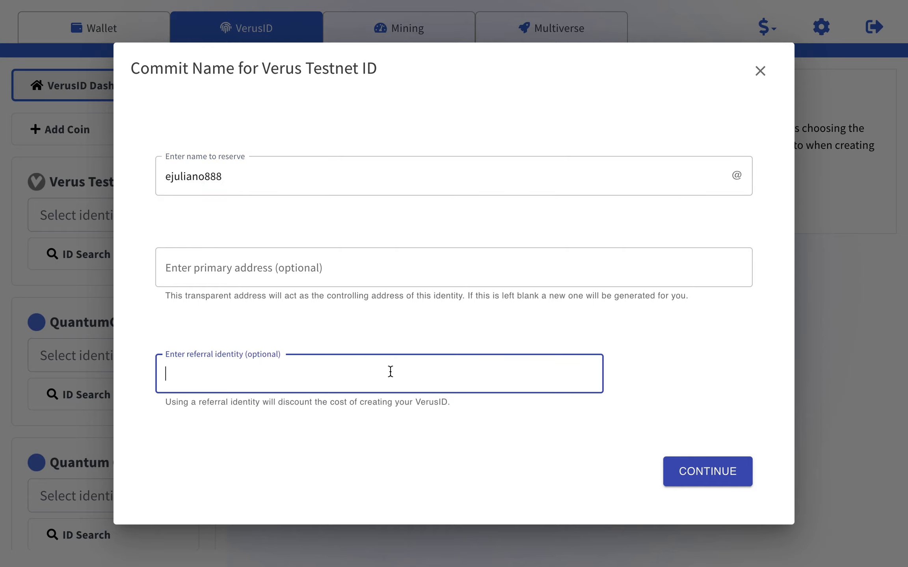
type("oink@")
Use the wallet's funded address as primary address and continue to review.
left_click(479, 276)
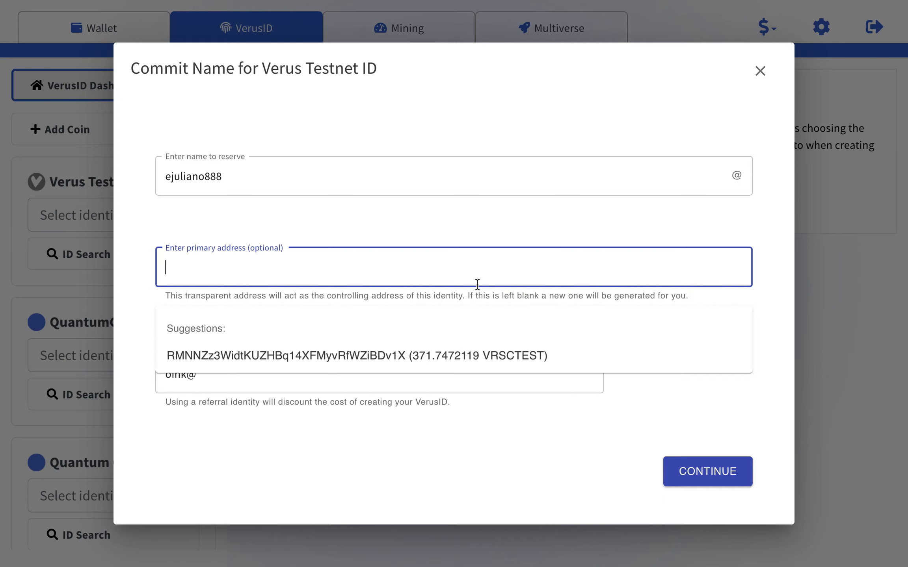
left_click(453, 265)
left_click(318, 356)
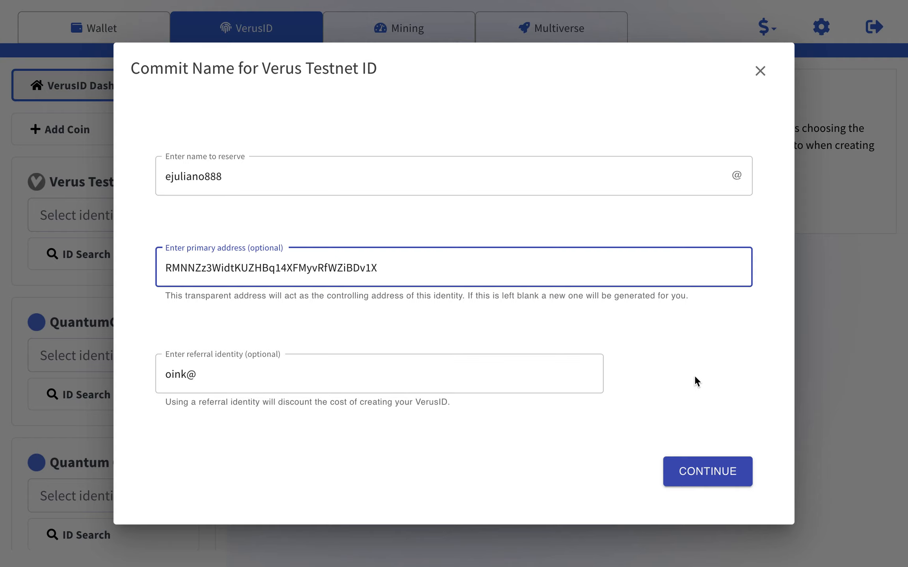
left_click(703, 473)
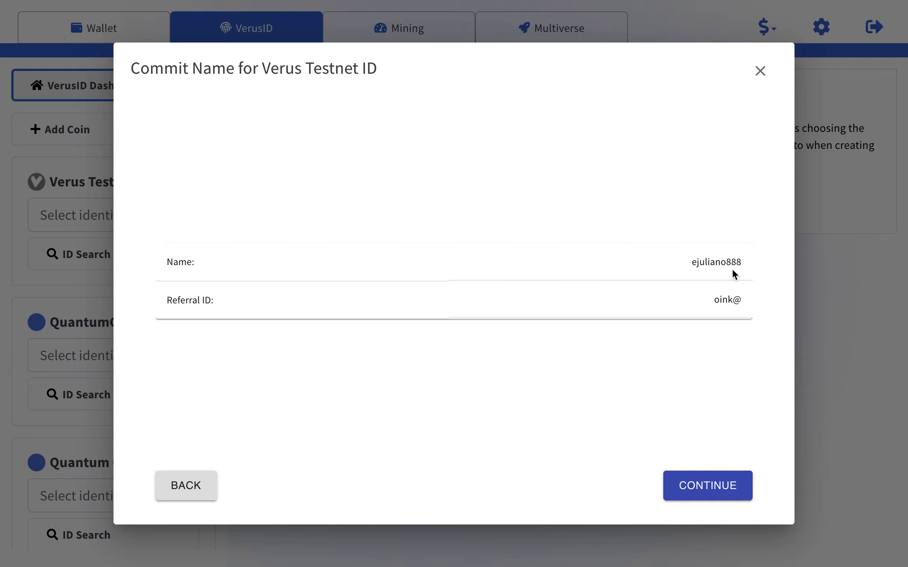
left_click(695, 487)
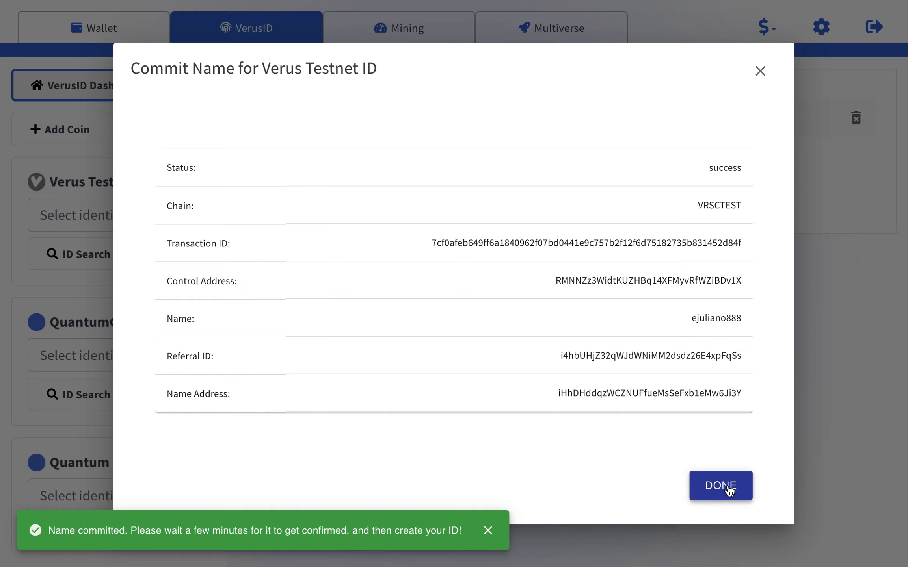
left_click(488, 531)
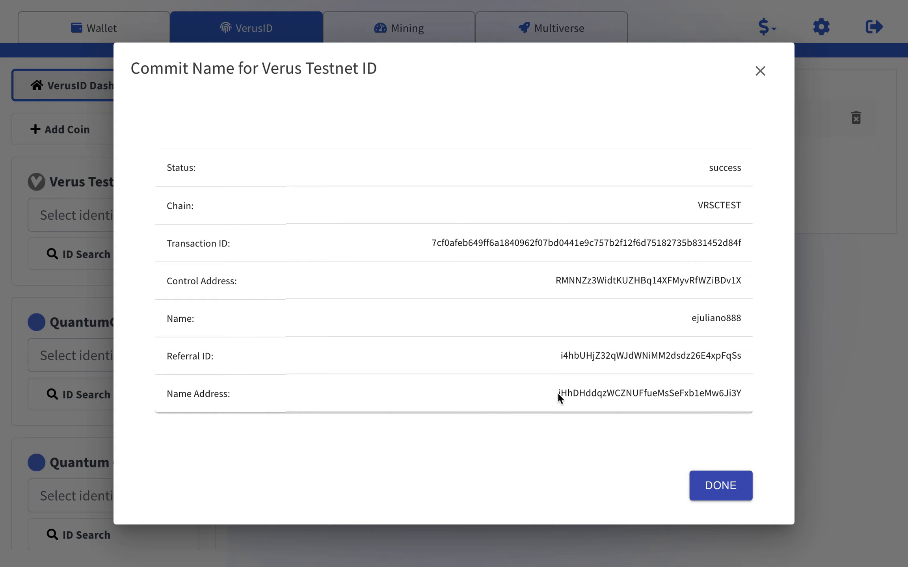
left_click_drag(559, 394, 737, 400)
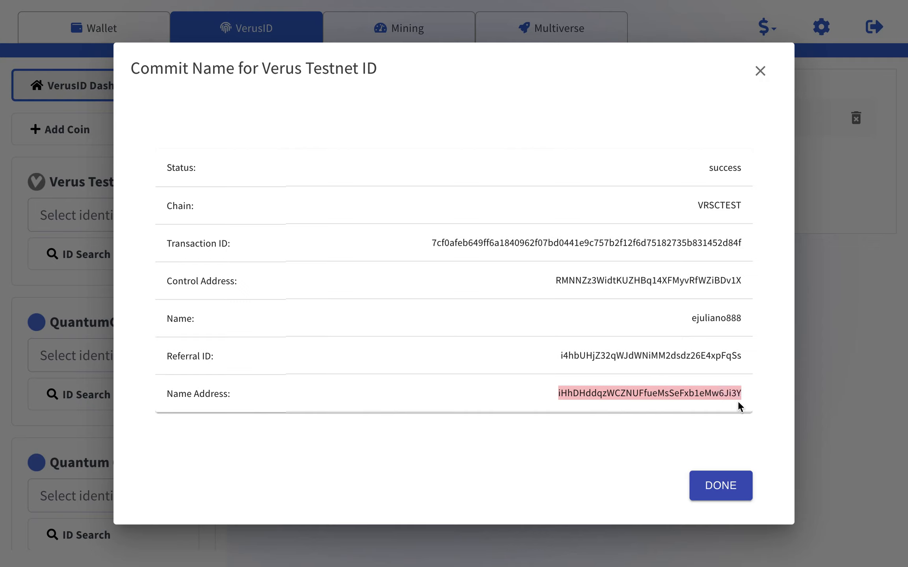
left_click(723, 440)
left_click_drag(561, 390, 630, 412)
left_click(699, 423)
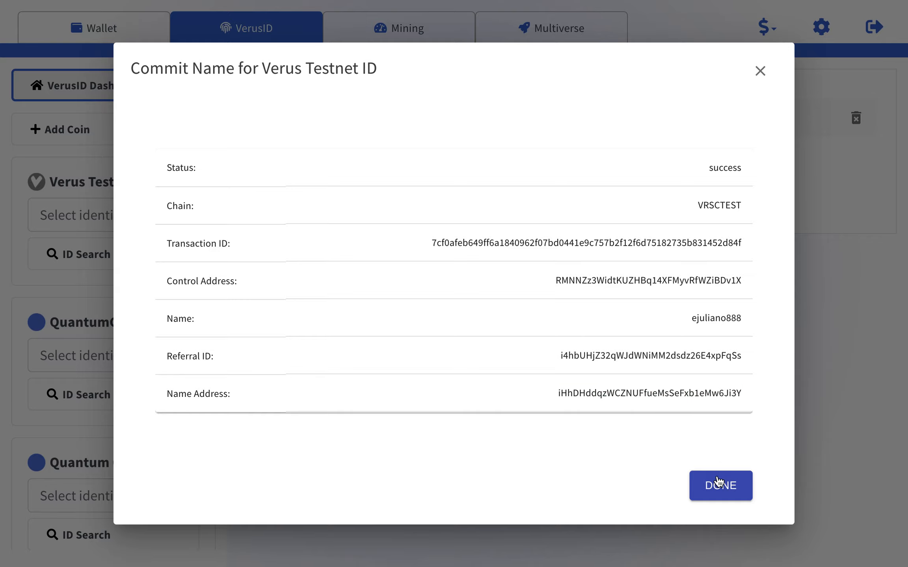
left_click(719, 487)
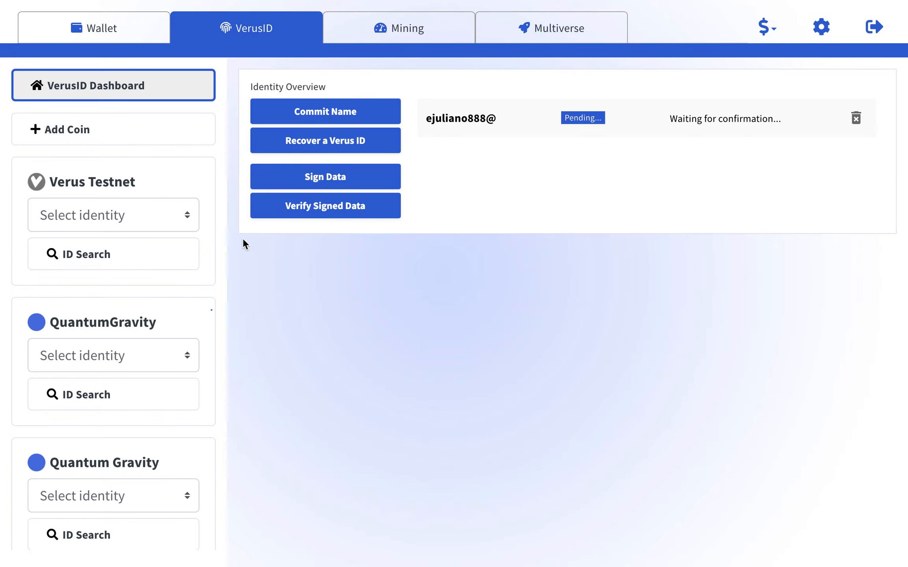
Return to the wallet view showing the Quantum Gravity chain.
left_click(101, 30)
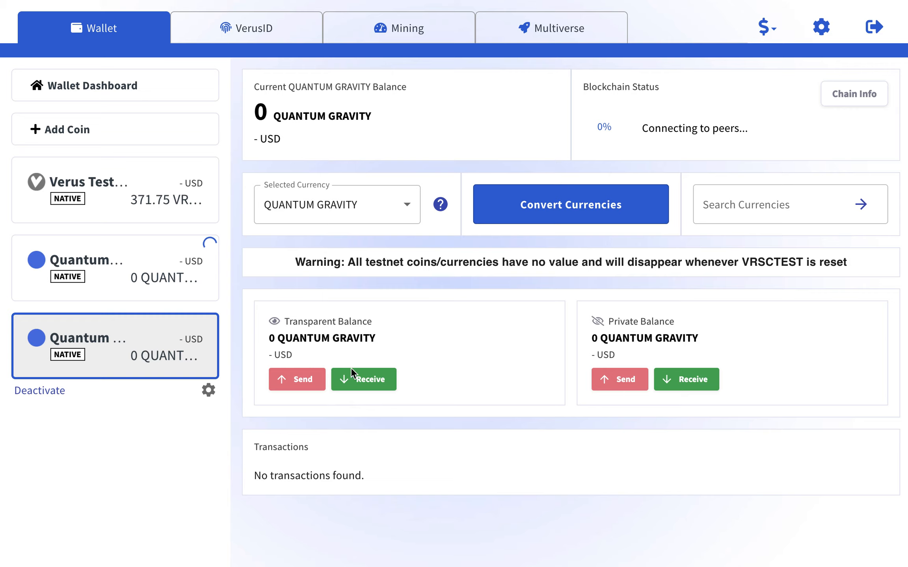
Generate a new public receiving address for the Quantum Gravity wallet.
left_click(364, 382)
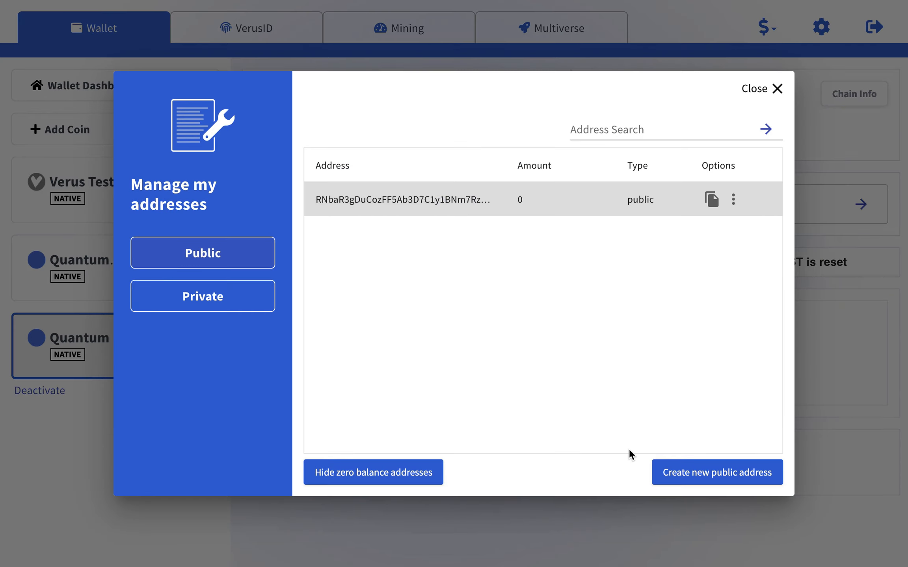
left_click(699, 478)
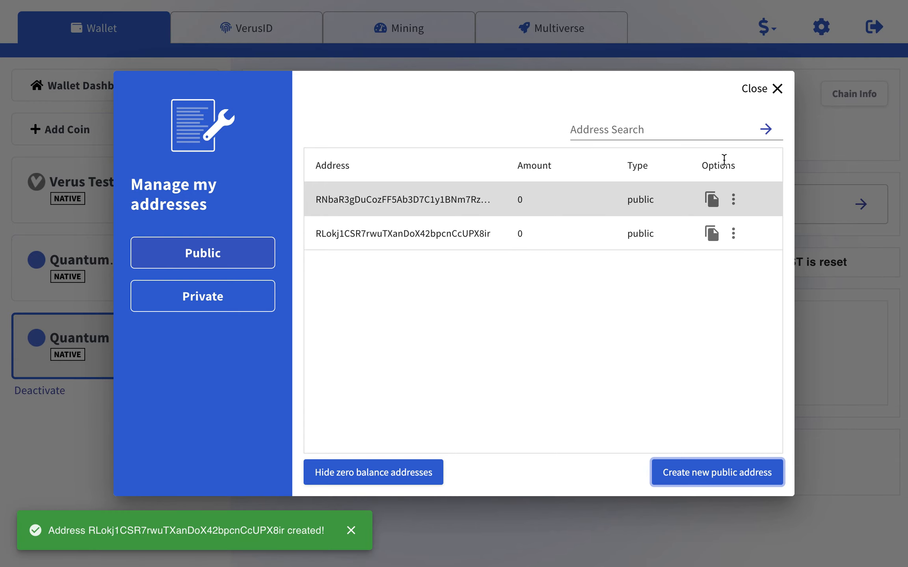
left_click(776, 90)
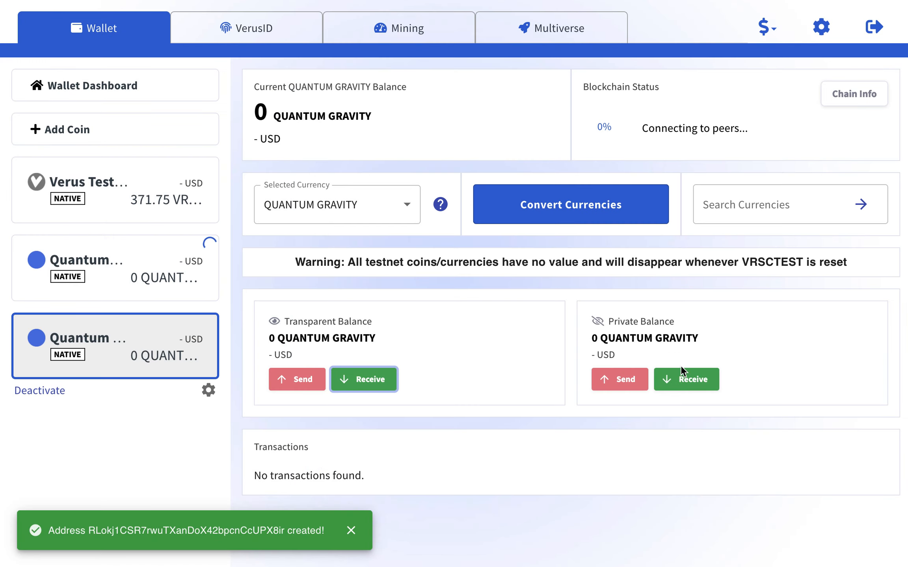
Generate a new private receiving address for the Quantum Gravity wallet.
left_click(684, 379)
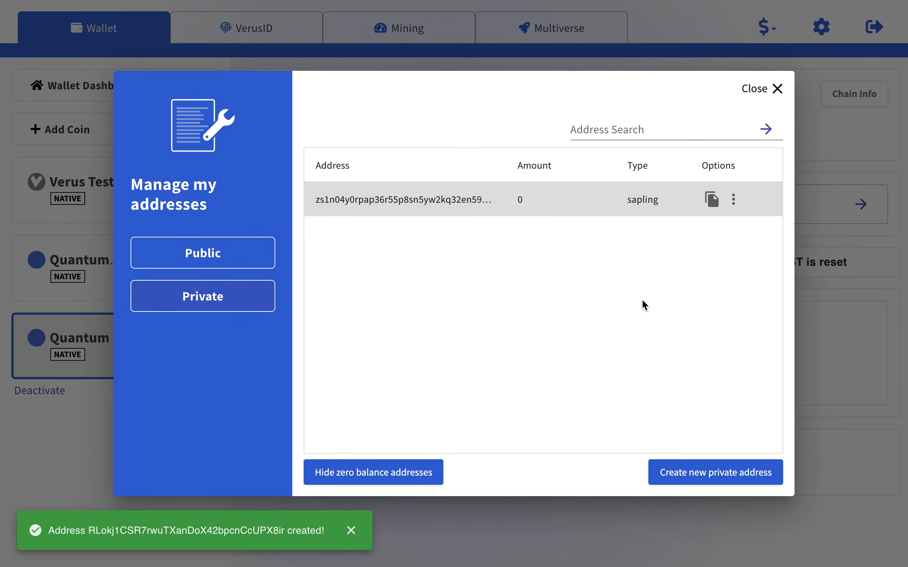
left_click(714, 474)
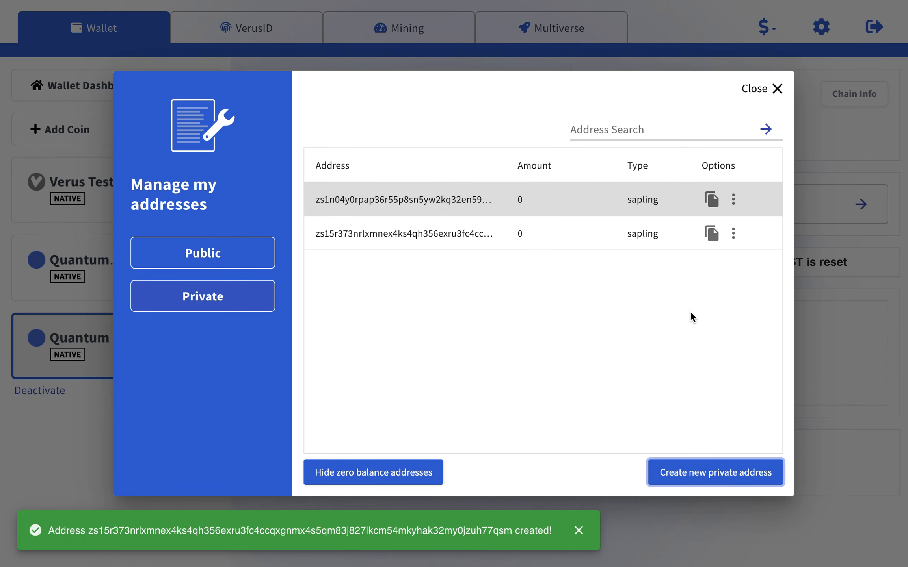
left_click(775, 89)
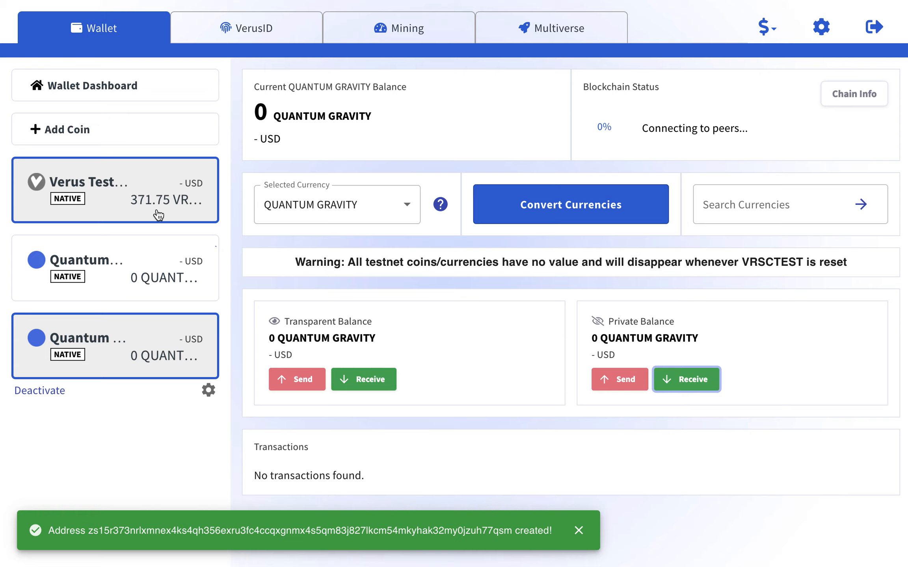
Dismiss the address-created notice and go back to the VerusID dashboard.
left_click(578, 530)
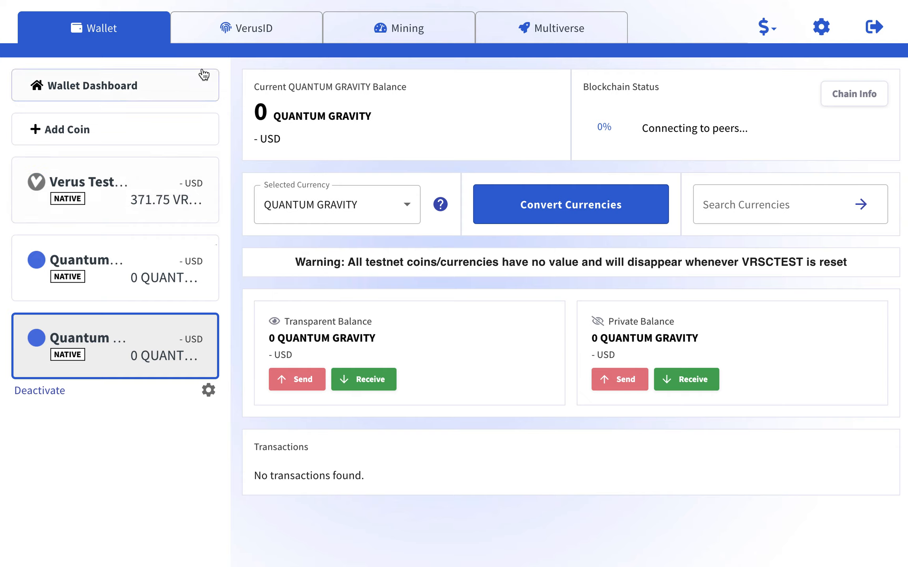
left_click(234, 29)
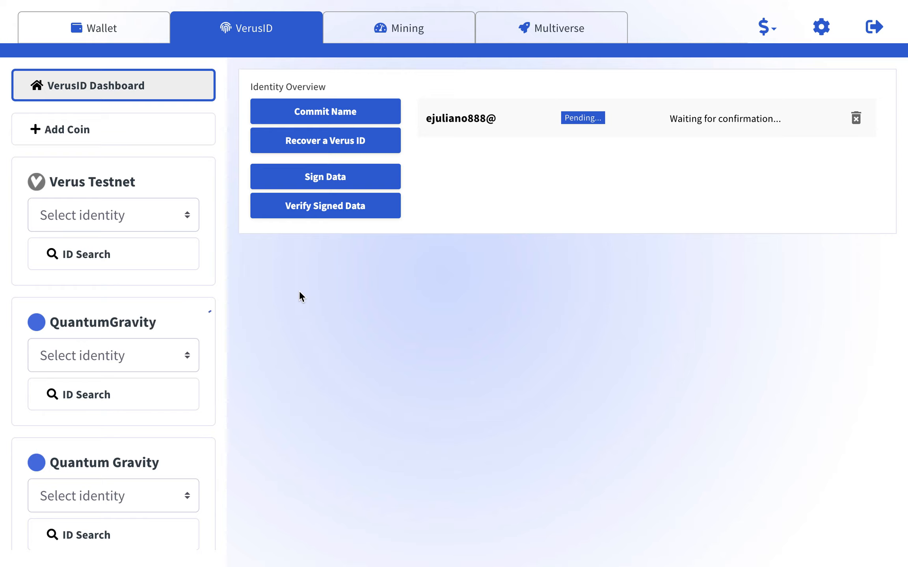
Start a Verus Testnet name commitment for 'Thank You Verus Community!!*'.
left_click(325, 117)
left_click(307, 166)
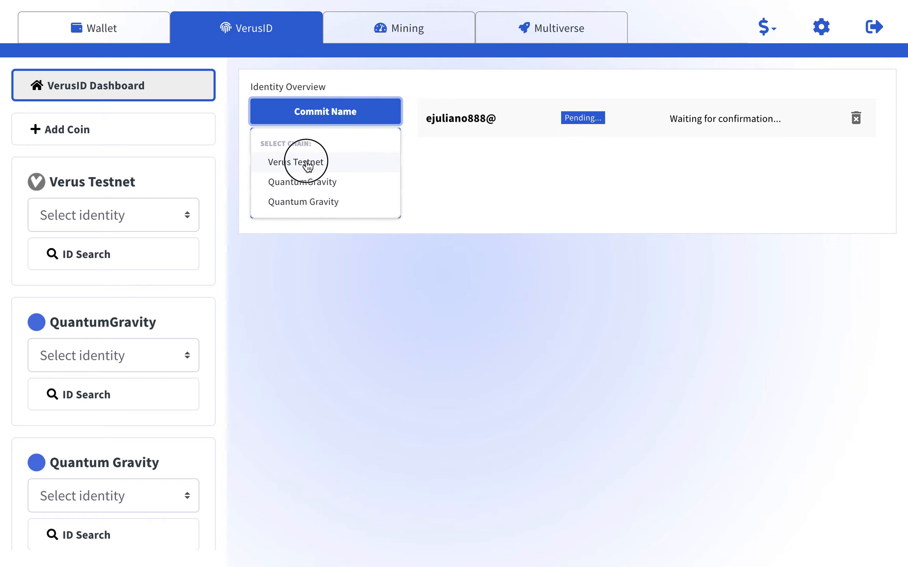
left_click(387, 182)
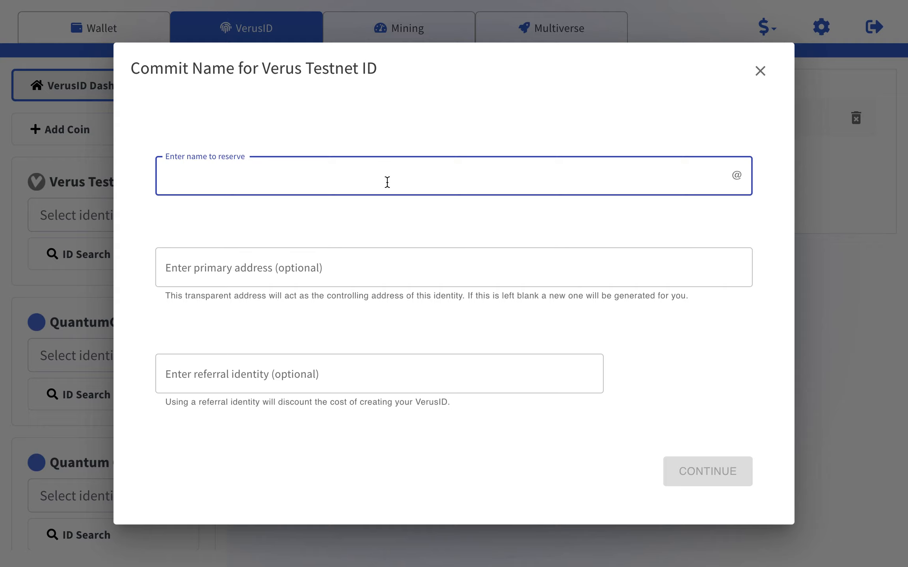
type("Thank ")
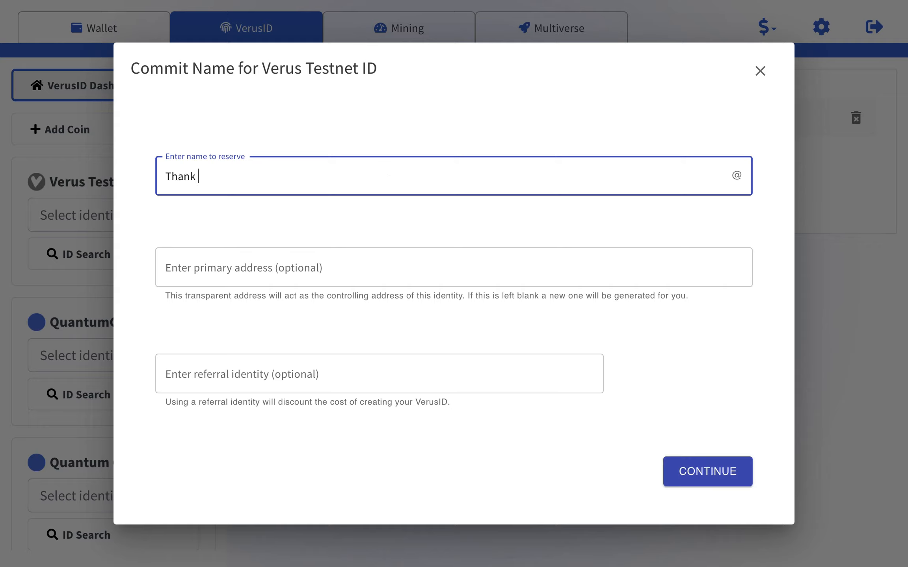
type("You Verus Community")
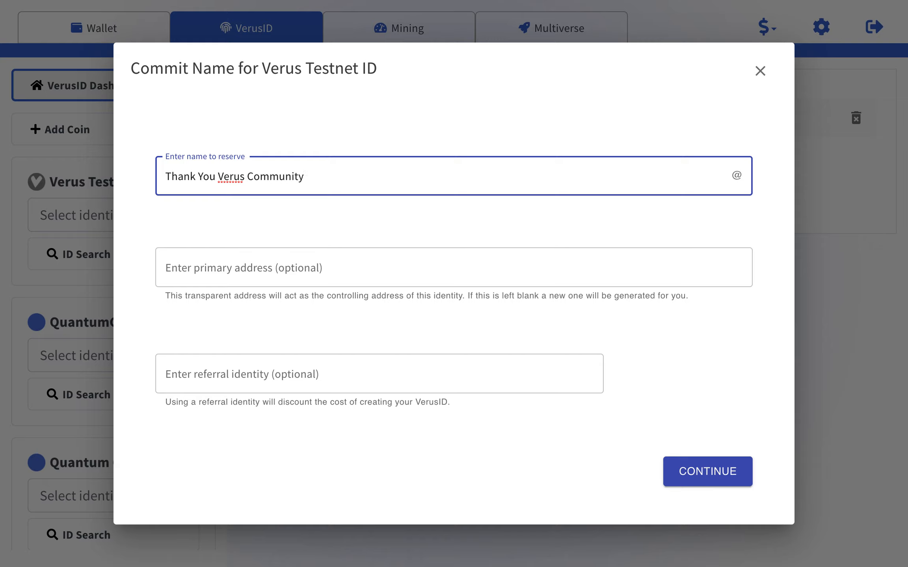
type("!!*")
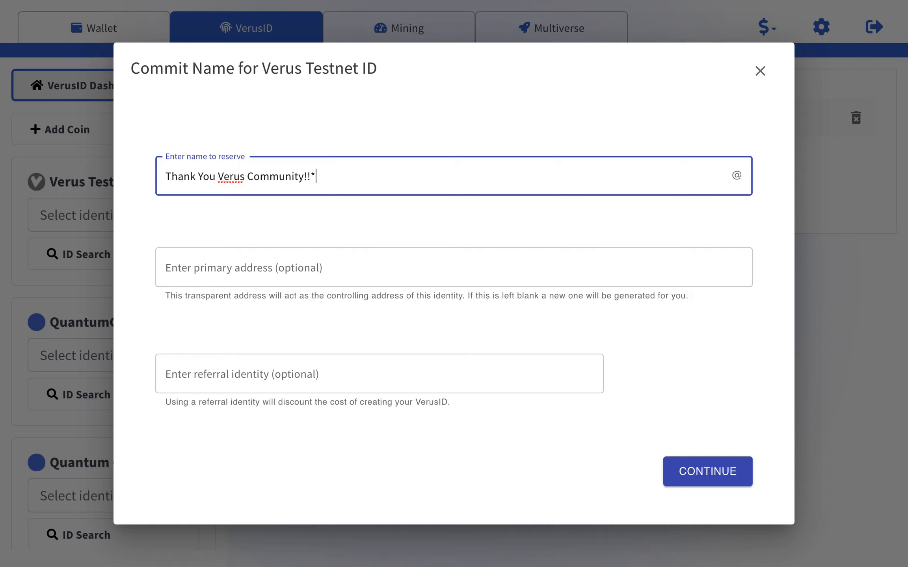
left_click(387, 271)
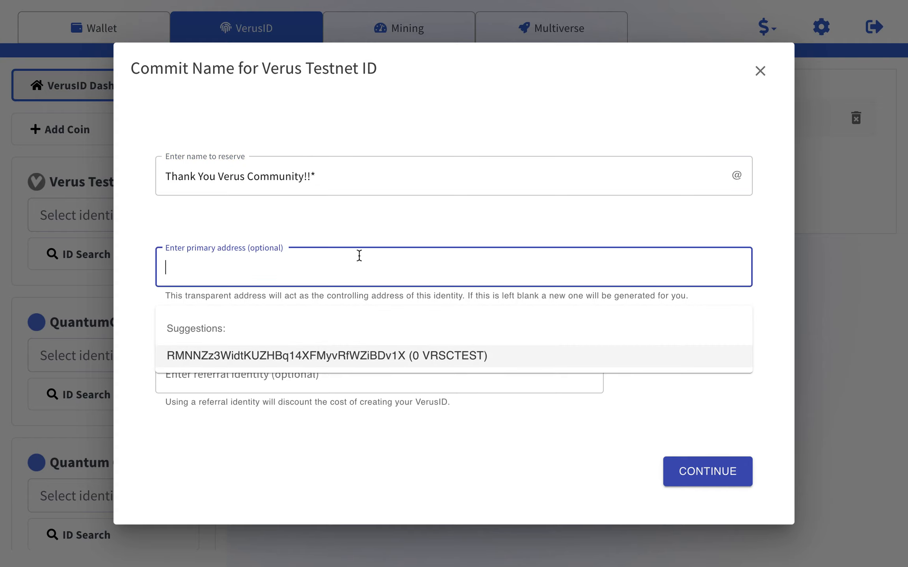
left_click(367, 239)
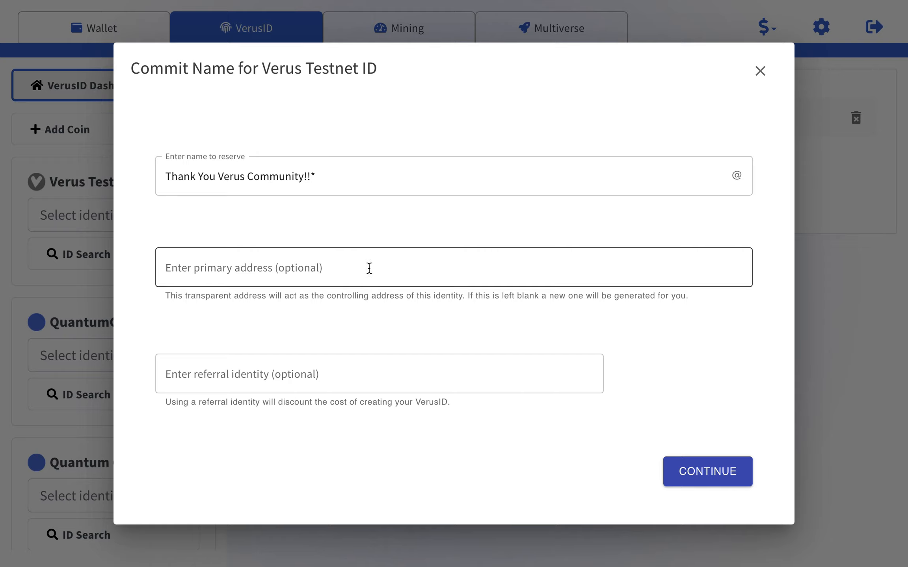
left_click_drag(465, 296, 573, 296)
left_click(508, 278)
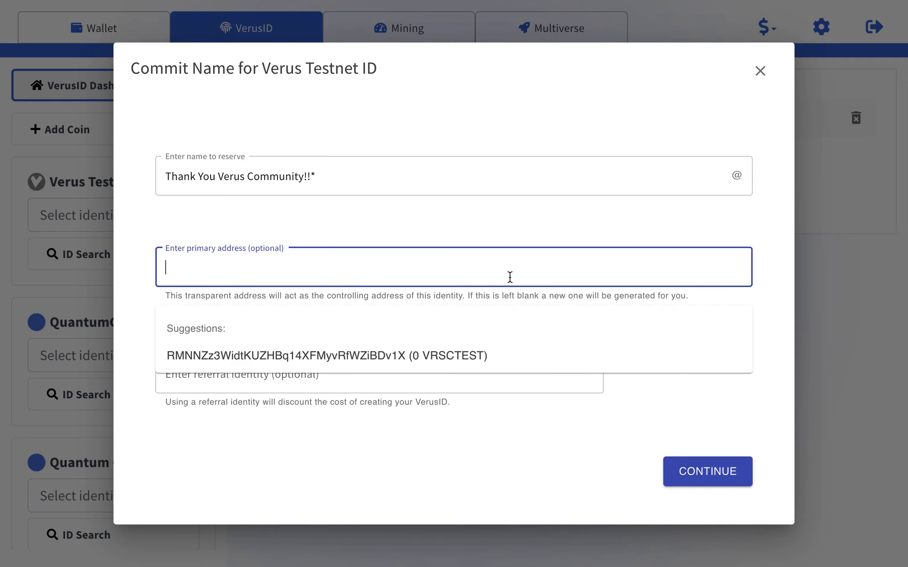
left_click(782, 337)
left_click(321, 373)
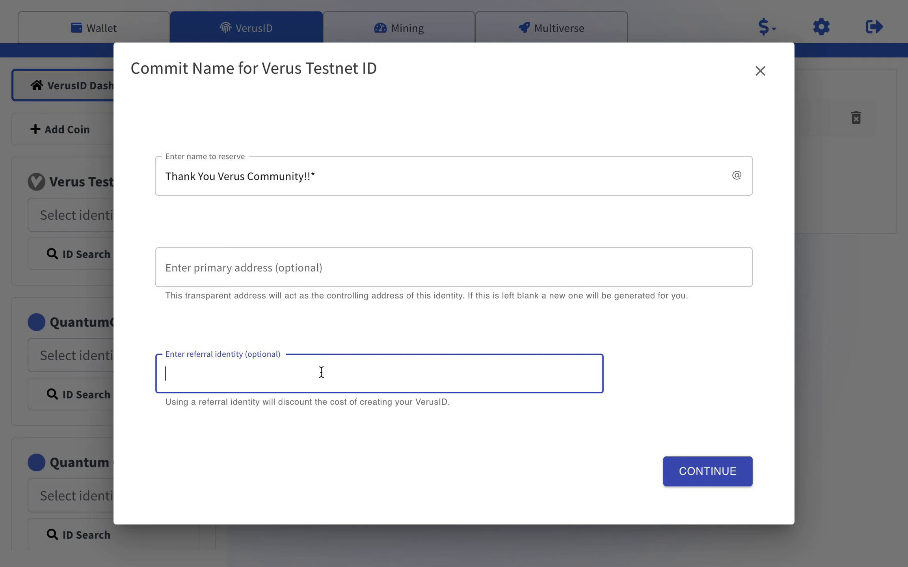
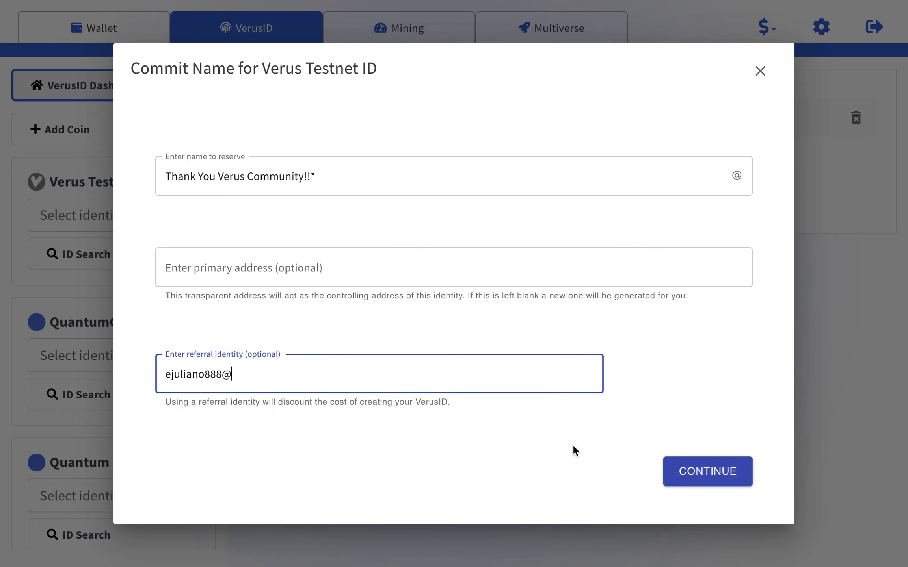
left_click(686, 483)
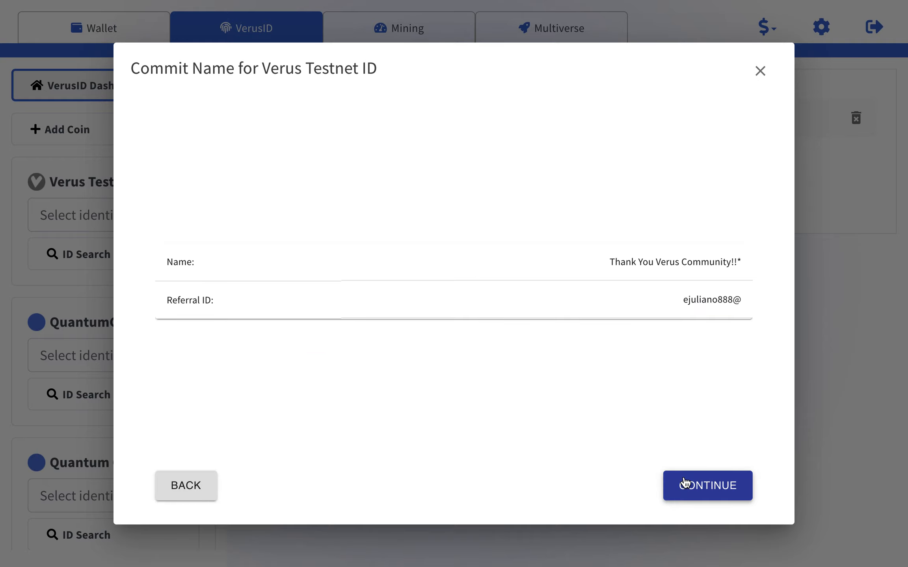
Submit the second commitment, read the forbidden-characters error, and close the dialog.
left_click(684, 482)
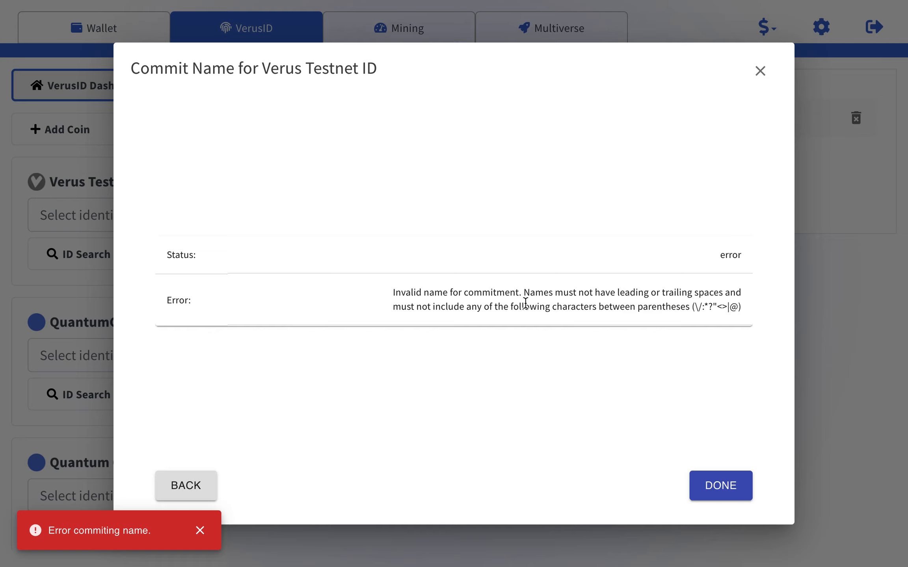
left_click_drag(526, 296, 712, 309)
left_click(715, 309)
left_click(734, 310)
left_click_drag(734, 310, 694, 309)
left_click(666, 324)
left_click(688, 307)
left_click_drag(689, 307, 695, 308)
left_click(712, 486)
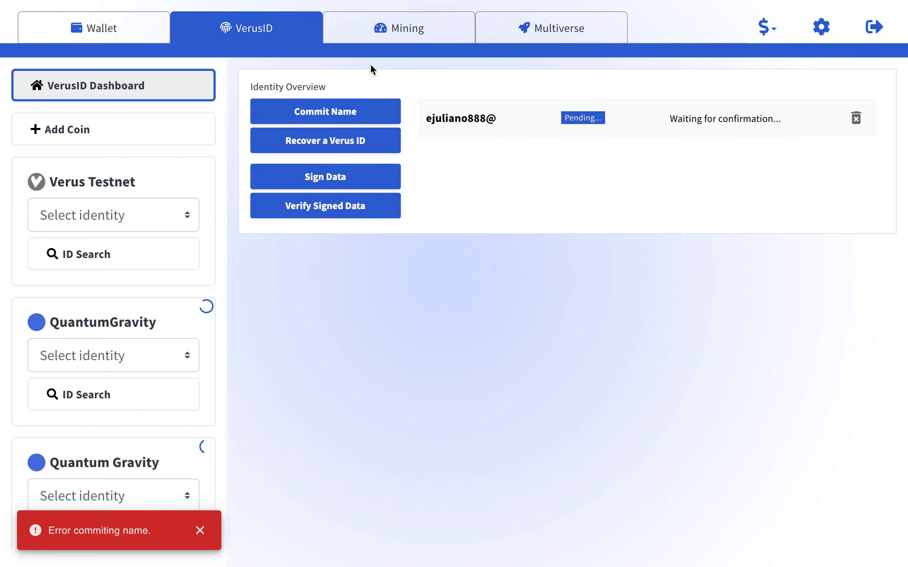
Set QuantumGravity to mine on 1 CPU thread, with staking and mining overviews expanded.
left_click(381, 31)
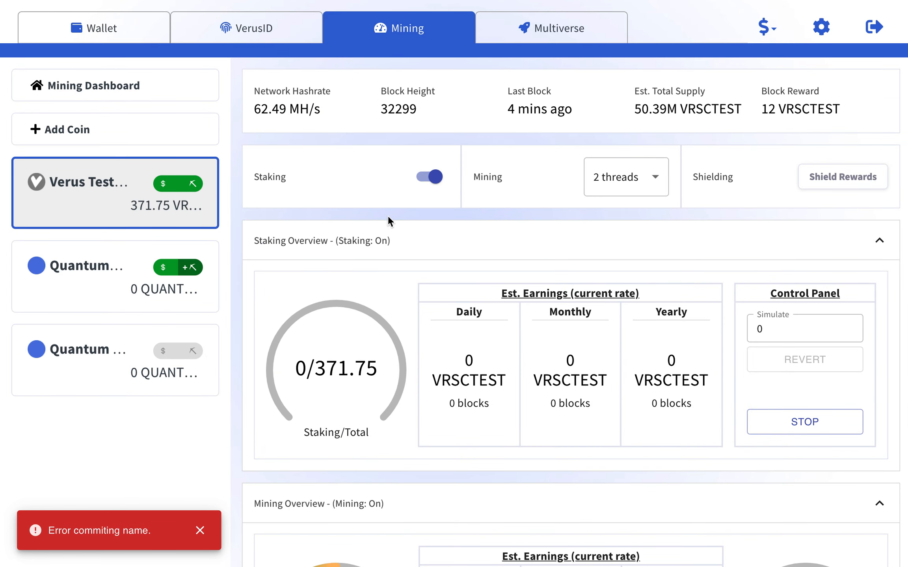
scroll(450, 229, "down", 6)
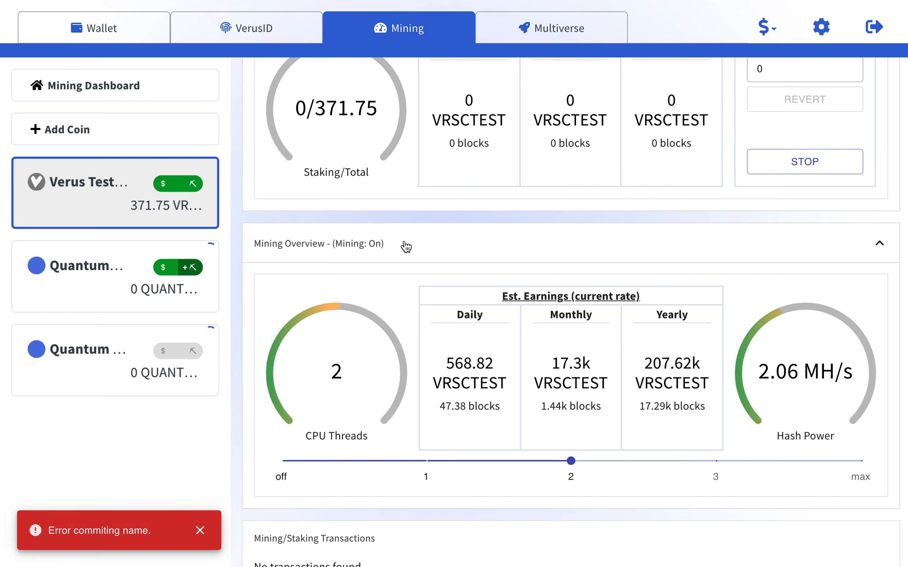
left_click(97, 279)
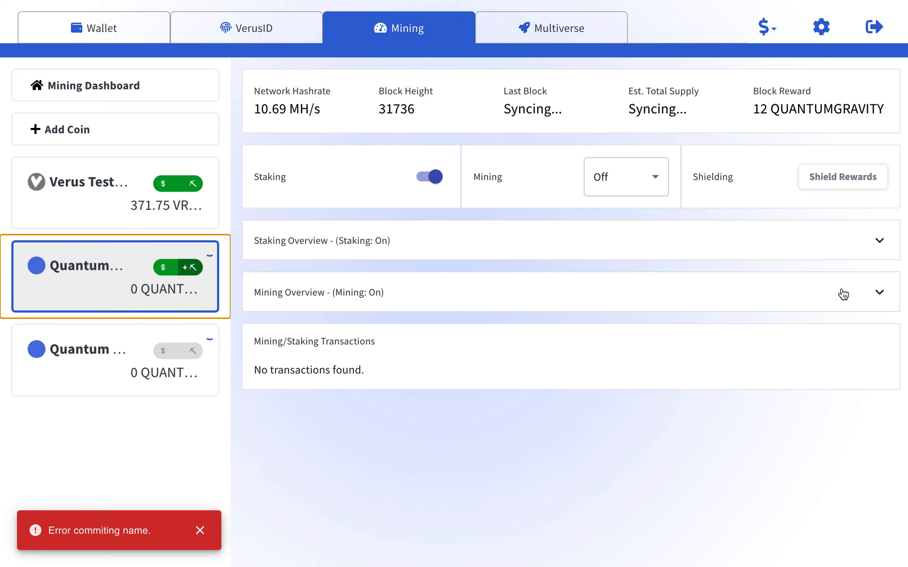
left_click(880, 242)
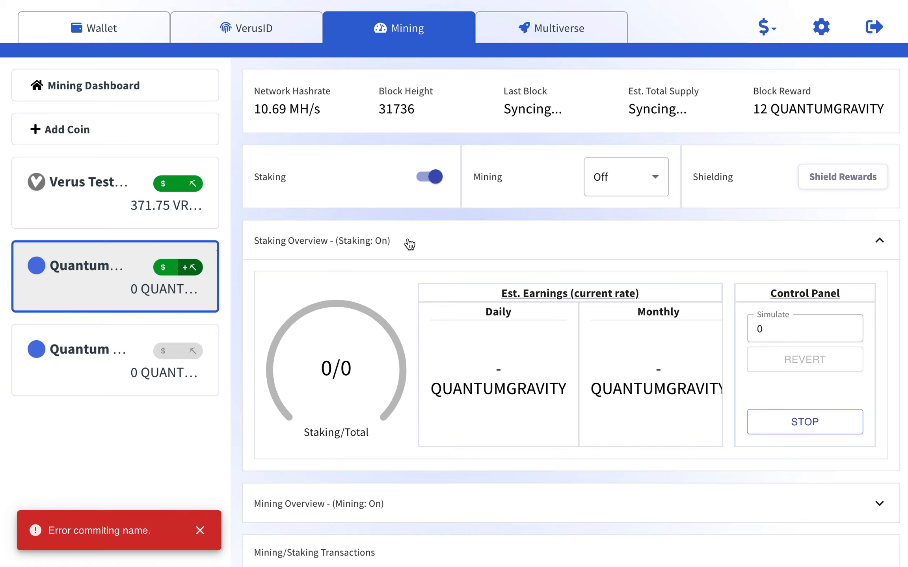
left_click(844, 501)
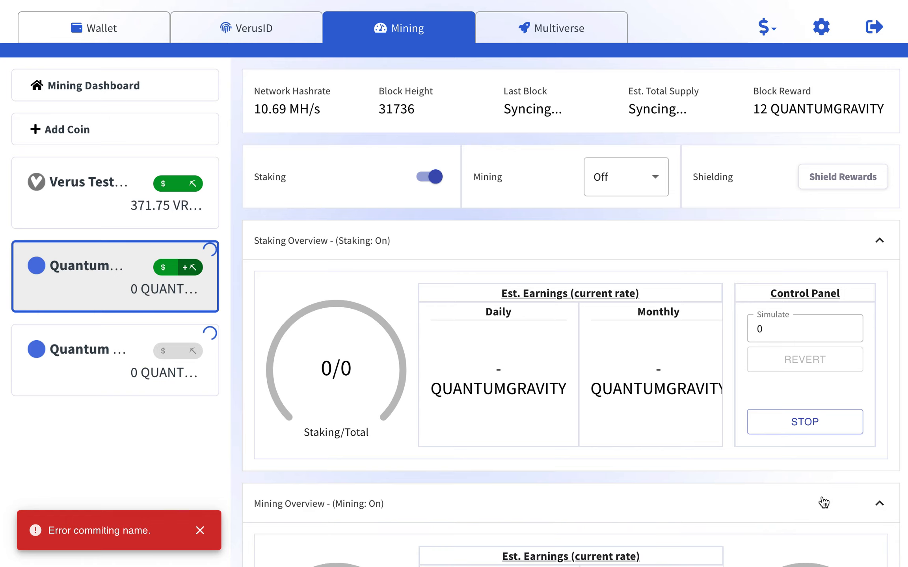
scroll(553, 477, "down", 5)
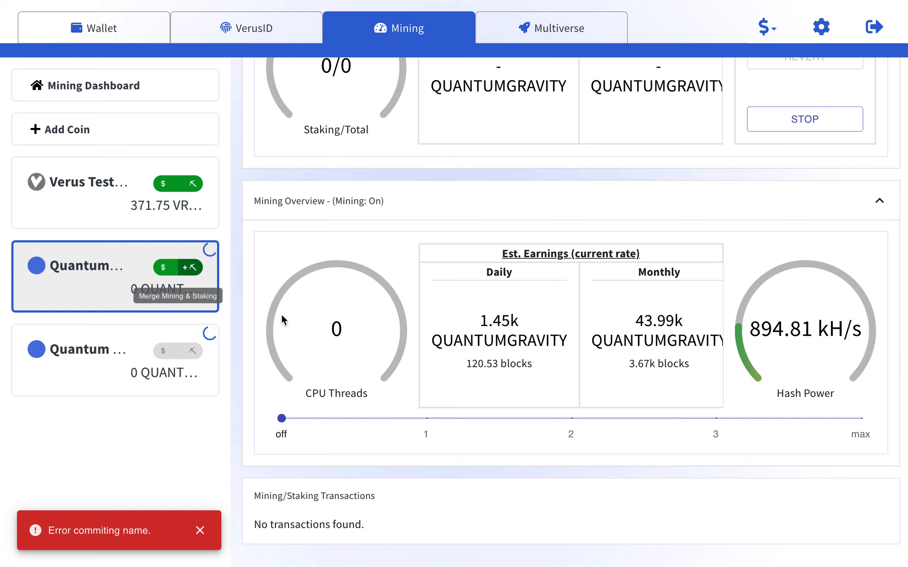
left_click(426, 418)
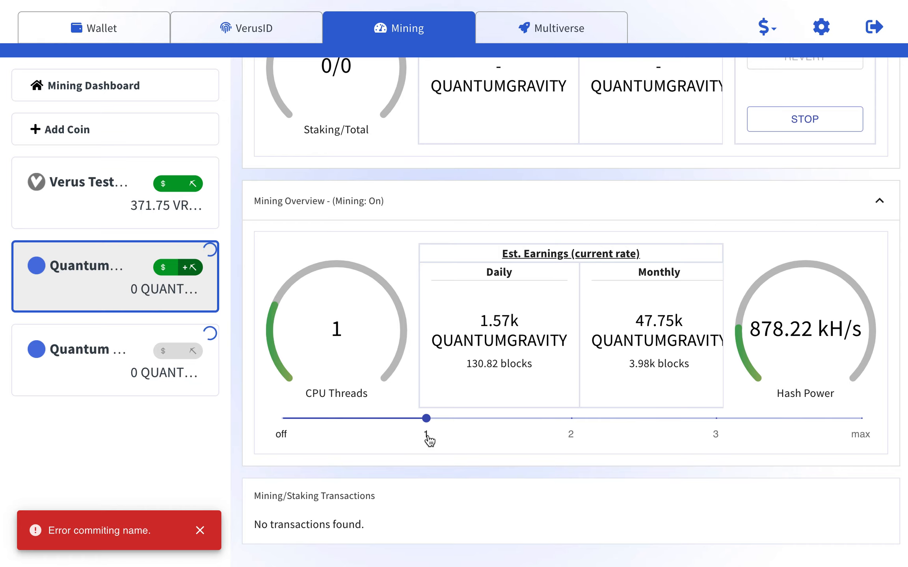
Check Verus Testnet mining stats, return to QuantumGravity, and dismiss the name-commit error notice.
left_click(123, 188)
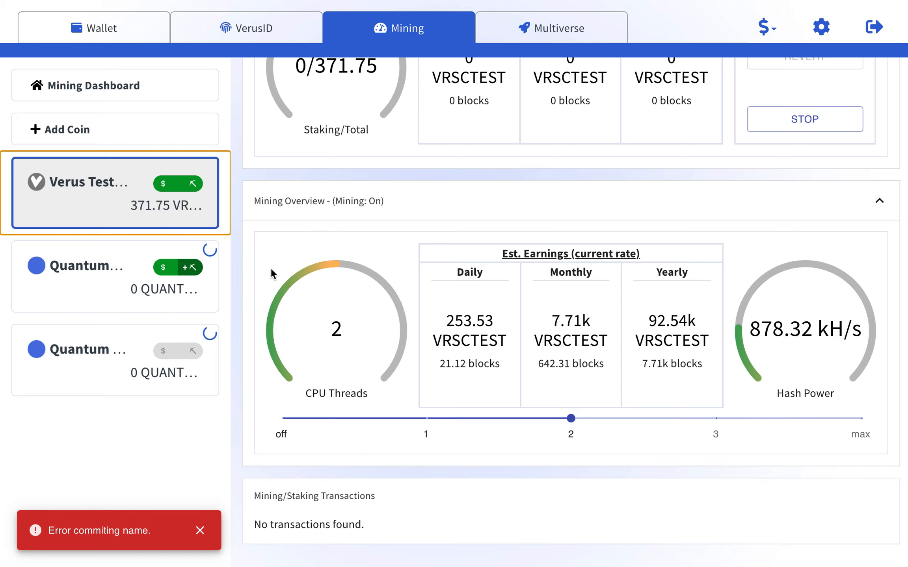
left_click(123, 276)
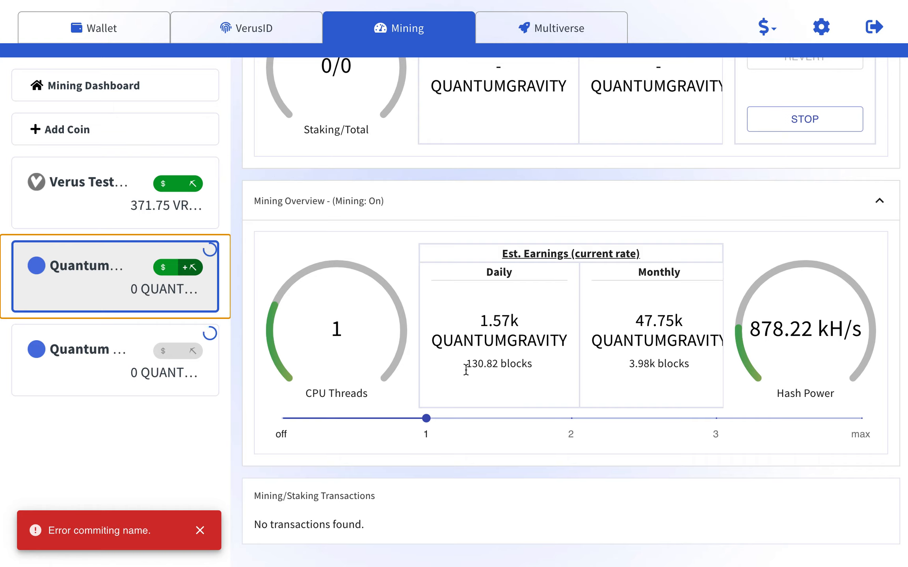
left_click(202, 530)
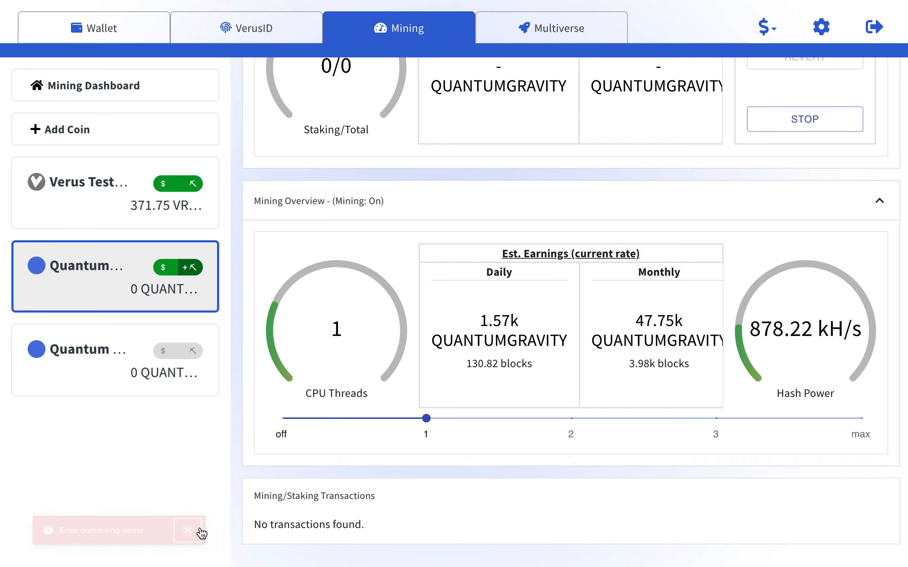
scroll(239, 462, "up", 8)
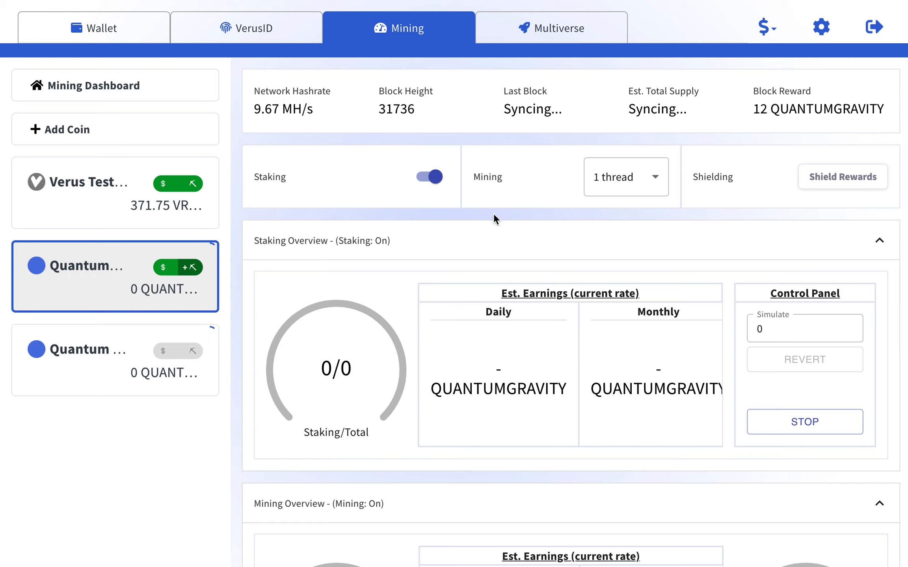
left_click(93, 290)
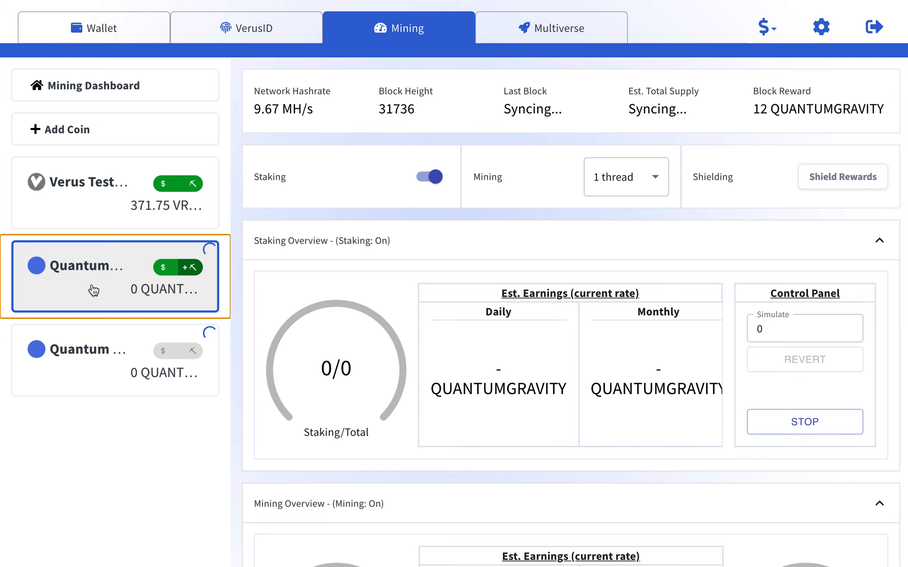
Mine Quantum Gravity on 1 CPU thread and turn its staking on.
left_click(80, 341)
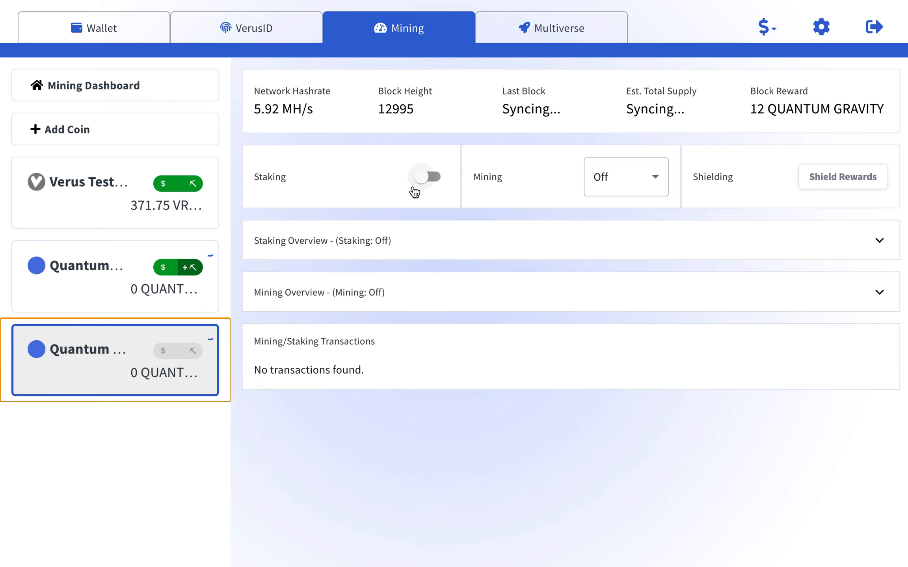
left_click(519, 294)
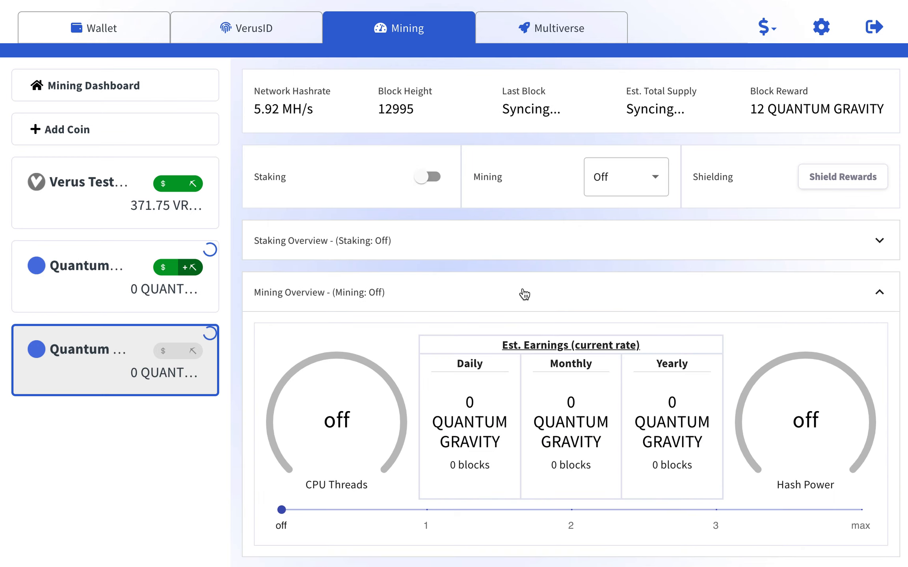
left_click(427, 511)
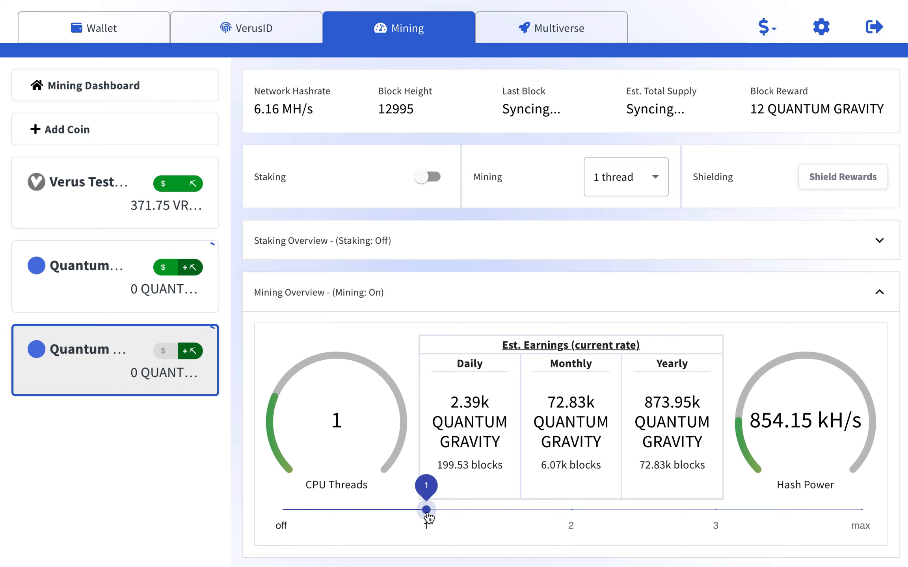
left_click(487, 243)
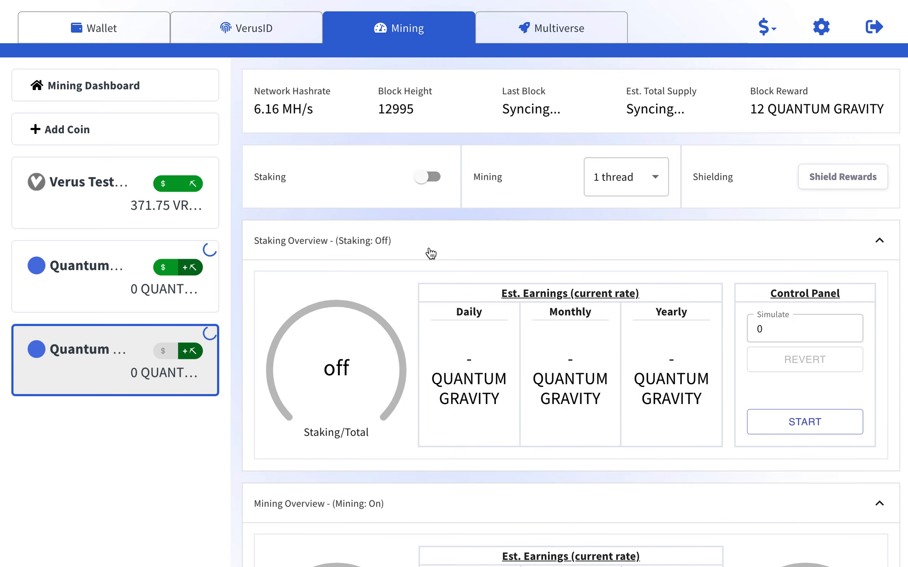
left_click(426, 177)
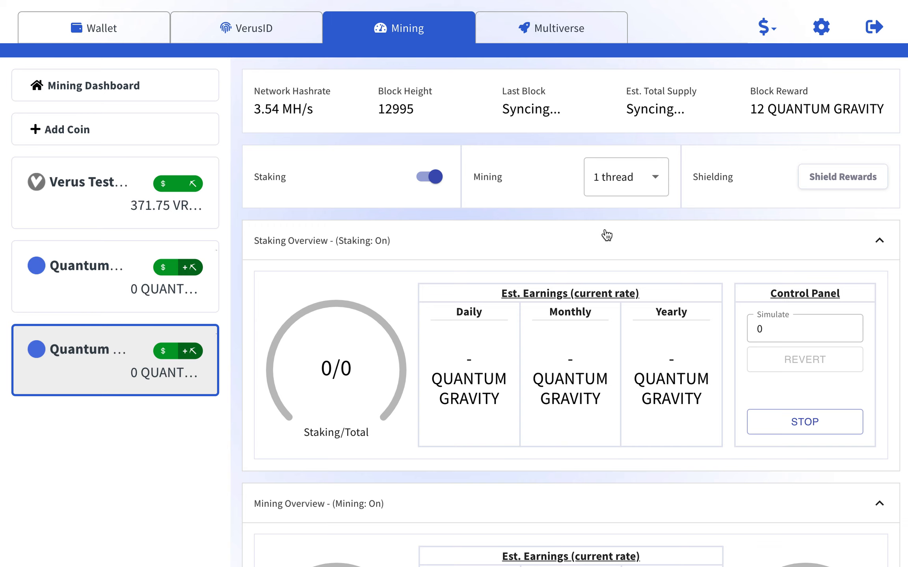
scroll(586, 229, "down", 1)
scroll(587, 226, "down", 6)
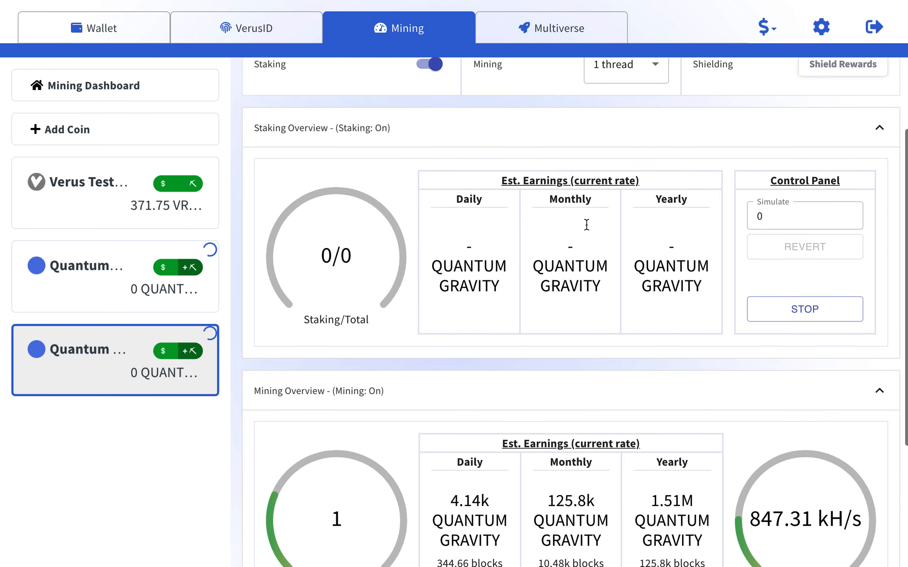
scroll(588, 228, "up", 7)
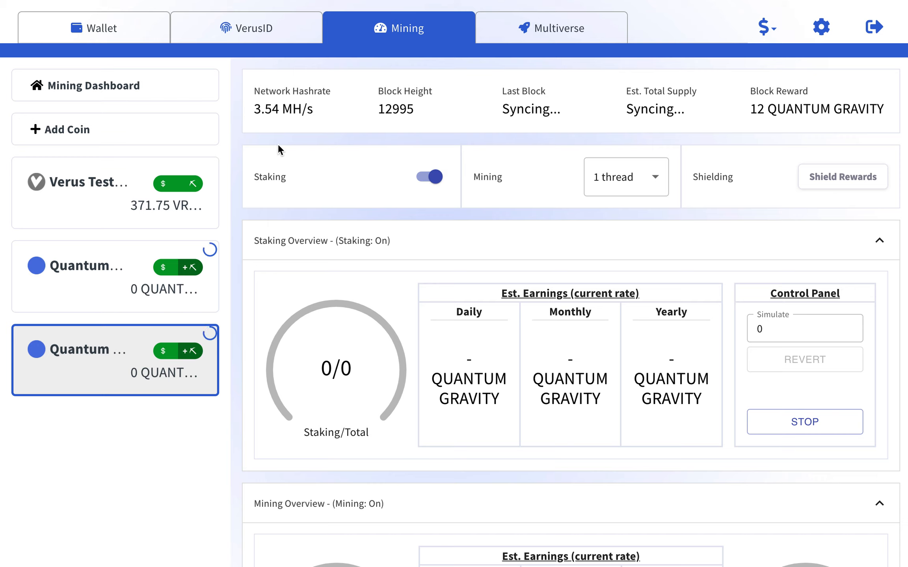
Review the Verus Testnet chain's mining and staking stats.
left_click(132, 205)
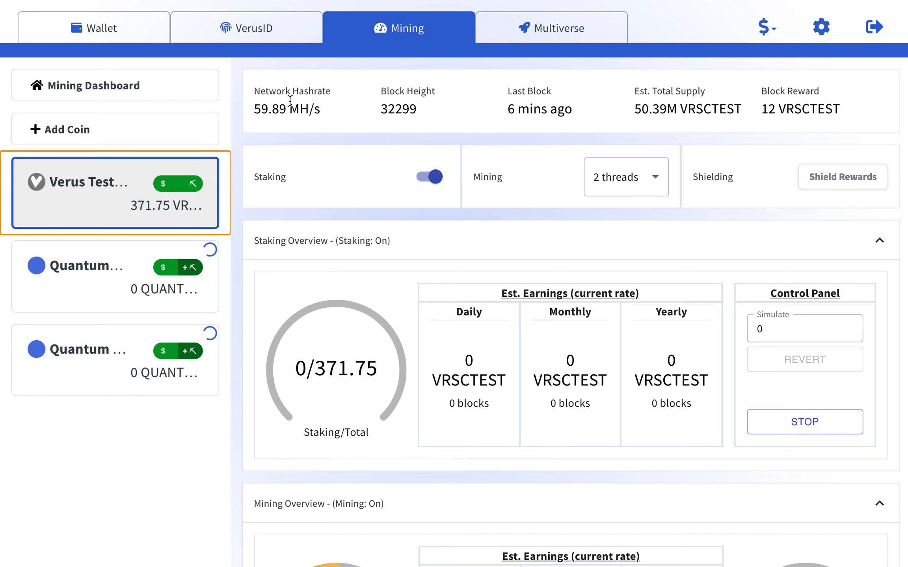
scroll(304, 245, "down", 5)
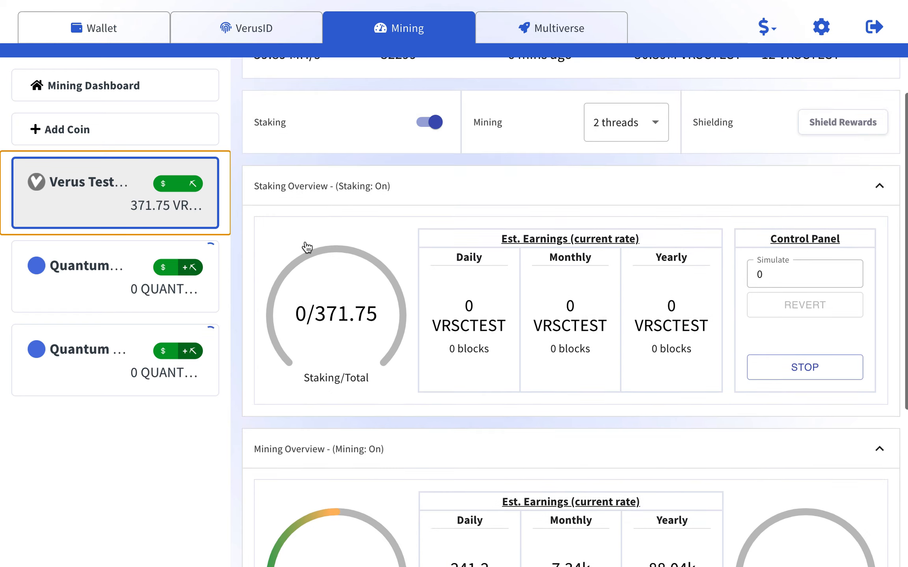
scroll(308, 246, "up", 6)
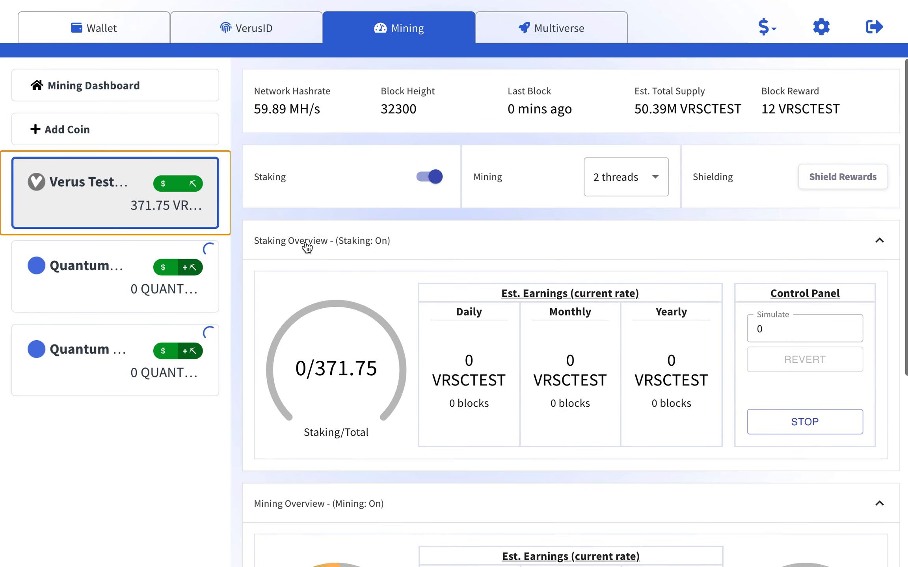
Check the Mining Dashboard overview: 3 chains mining and staking, CPU load 89.01%.
left_click(131, 88)
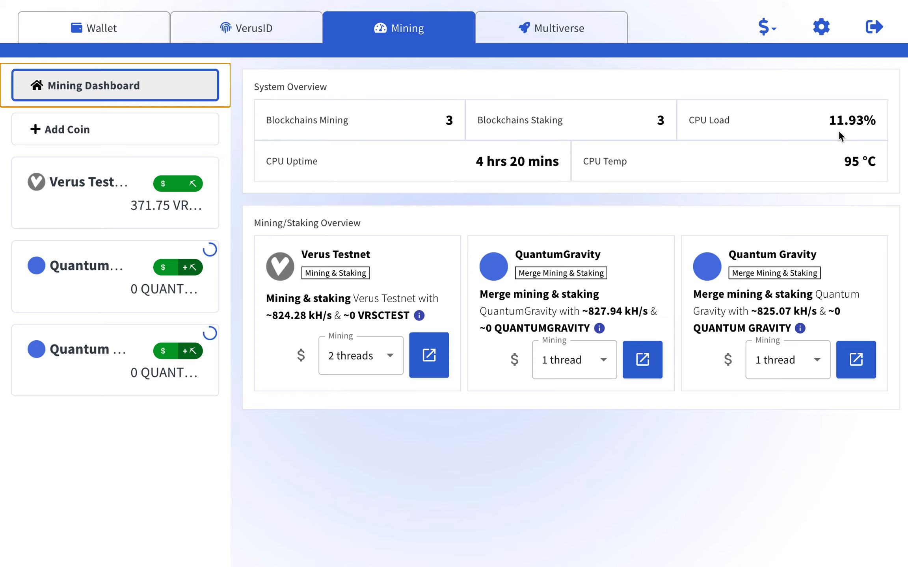
left_click_drag(827, 121, 872, 122)
left_click(793, 124)
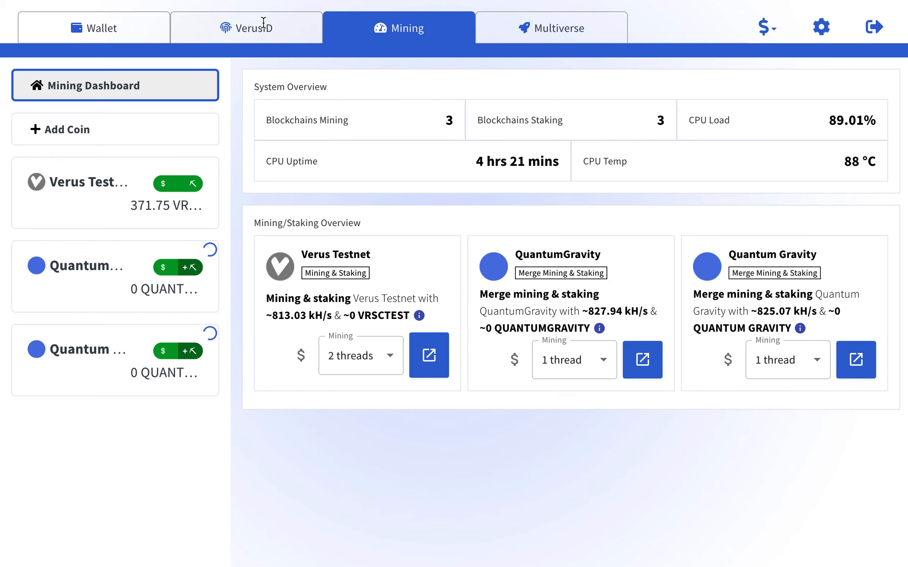
Open the Create Verus Testnet ID form for the Ready committed name.
left_click(282, 24)
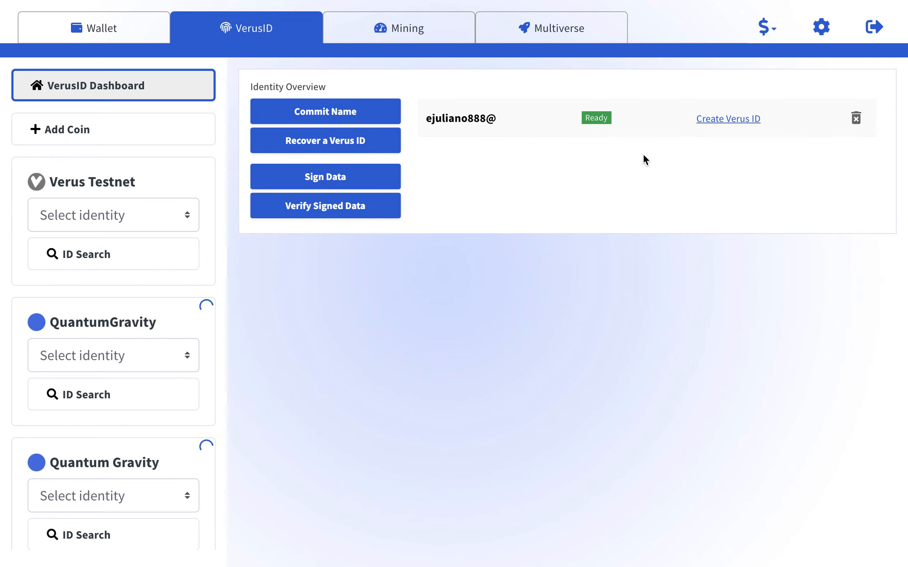
left_click(737, 120)
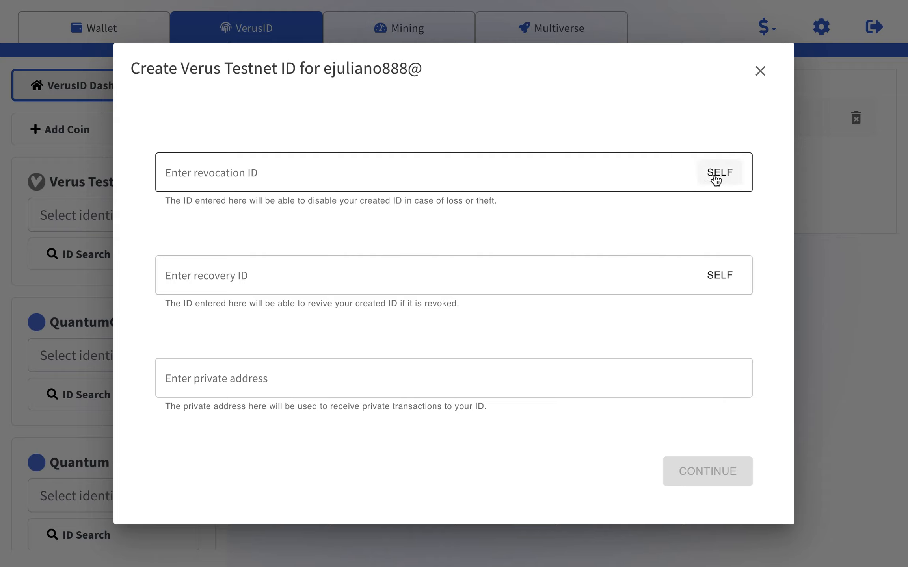
Set the recovery ID to oink@ and fill in the wallet's suggested private address.
left_click(552, 268)
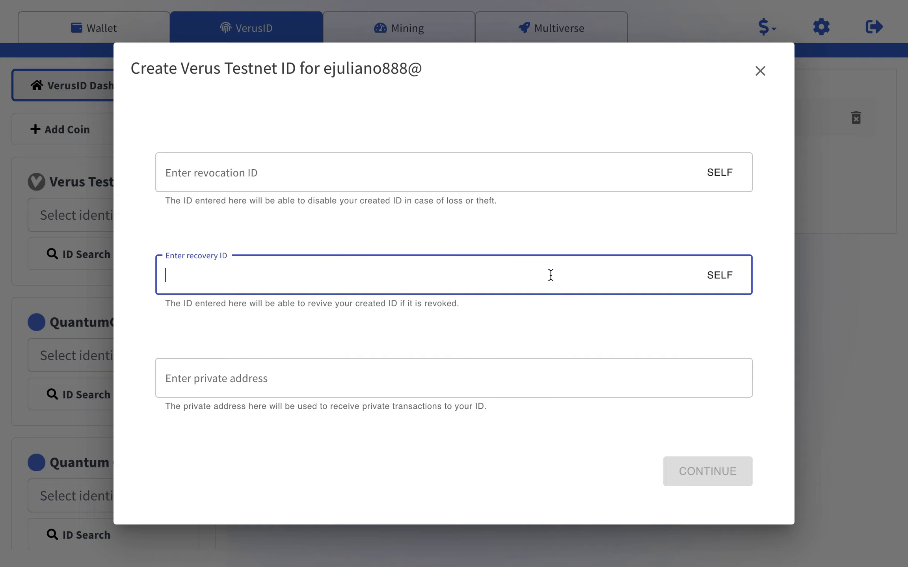
type("o")
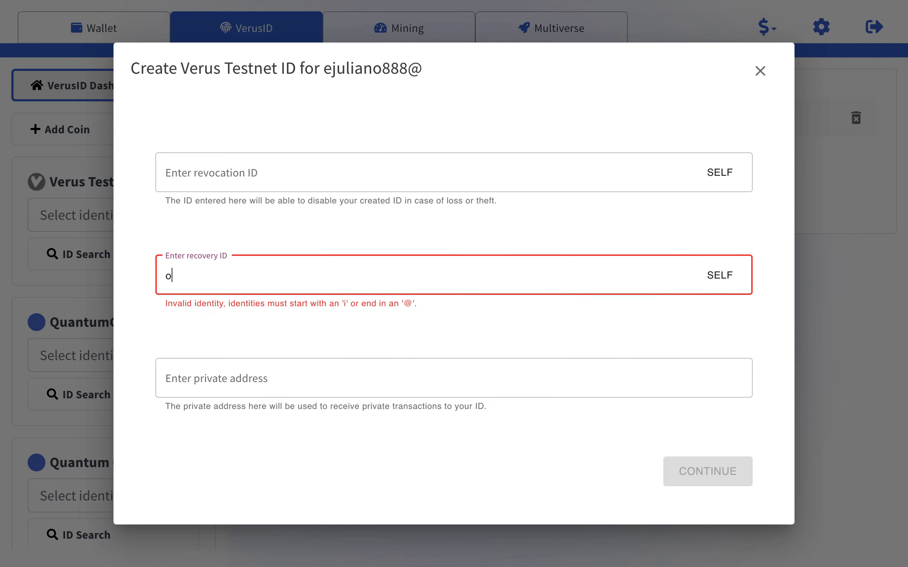
type("ink@")
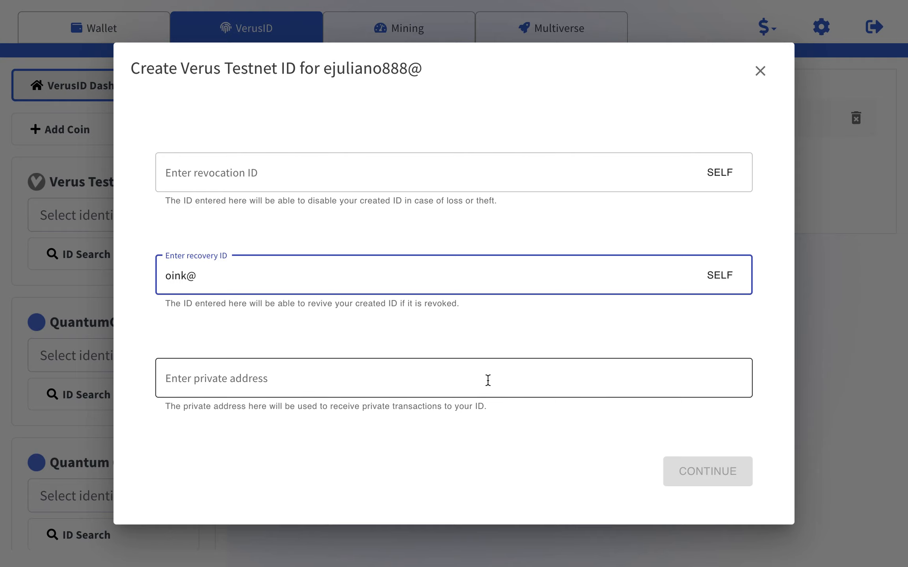
left_click(389, 380)
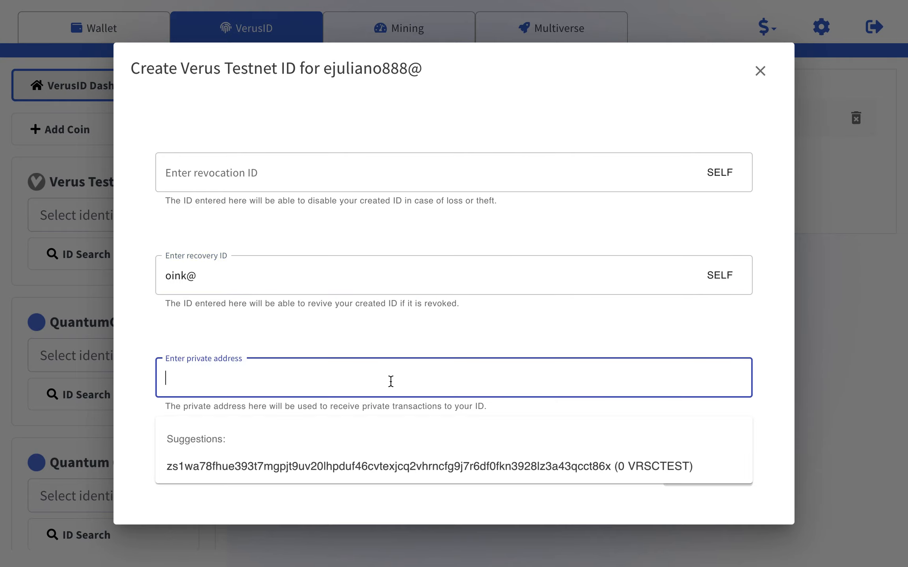
left_click(399, 466)
left_click(701, 471)
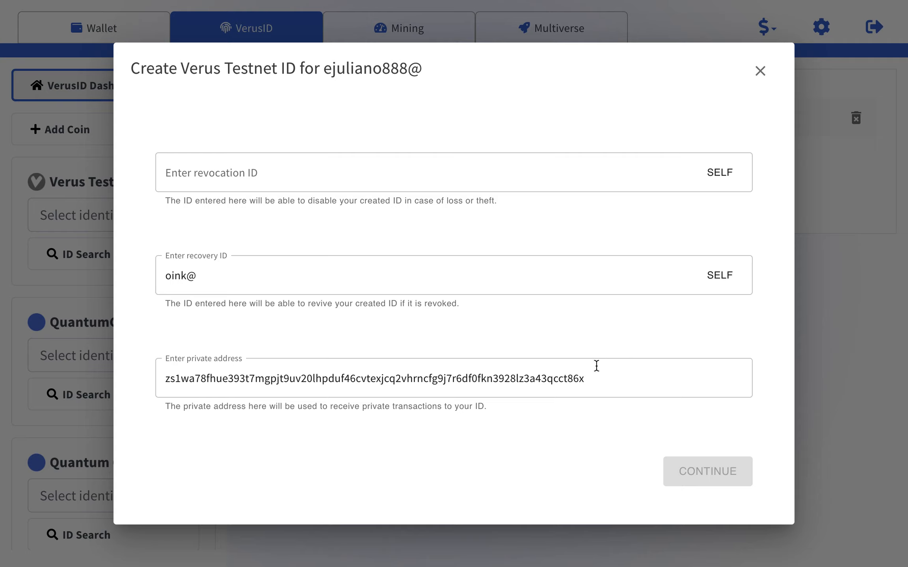
left_click(611, 275)
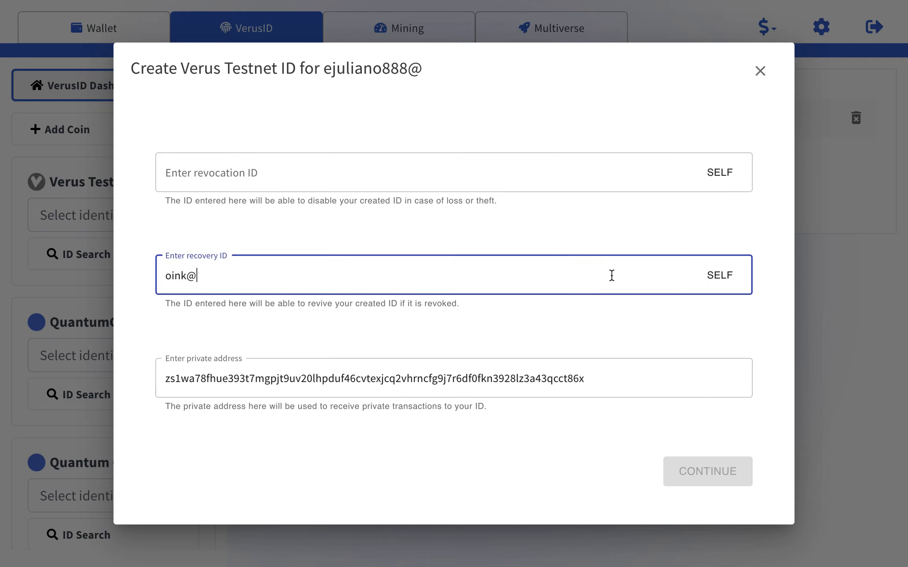
left_click(608, 324)
left_click(697, 478)
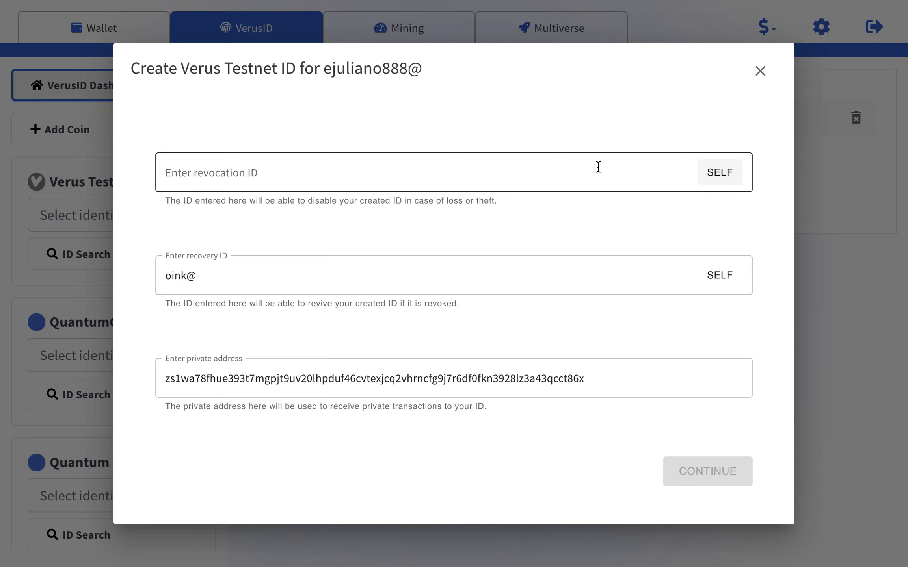
Make the new ID its own revocation authority and continue to the summary.
left_click(567, 167)
left_click(720, 181)
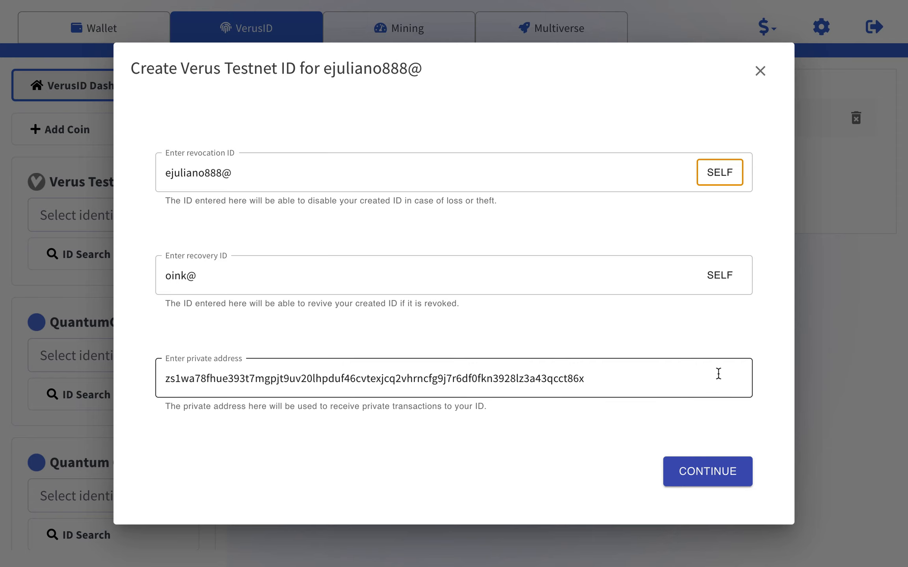
left_click(717, 475)
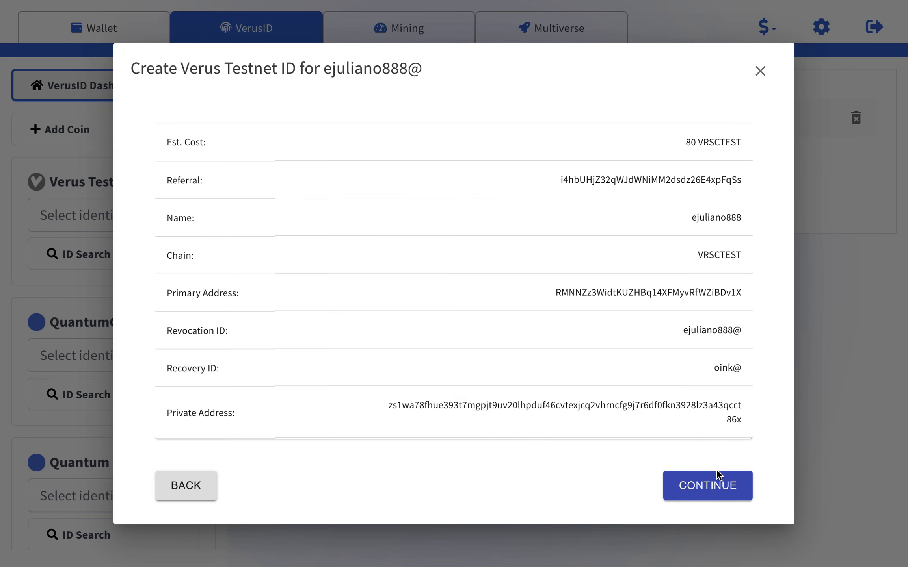
Review the summary: 80 VRSCTEST cost, referral, name, chain, revocation, recovery and primary address.
left_click_drag(677, 141, 737, 142)
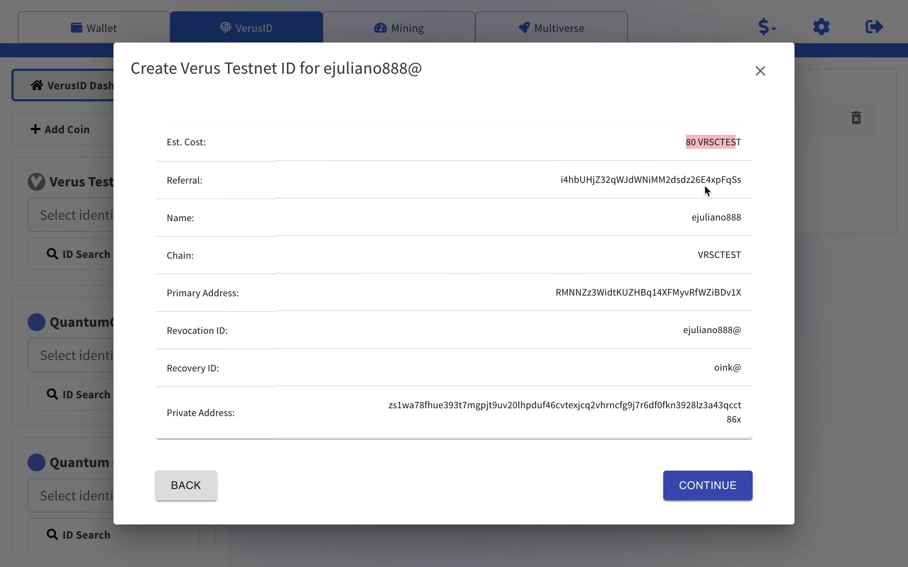
left_click(659, 191)
left_click_drag(561, 180, 634, 180)
left_click(728, 236)
double_click(707, 223)
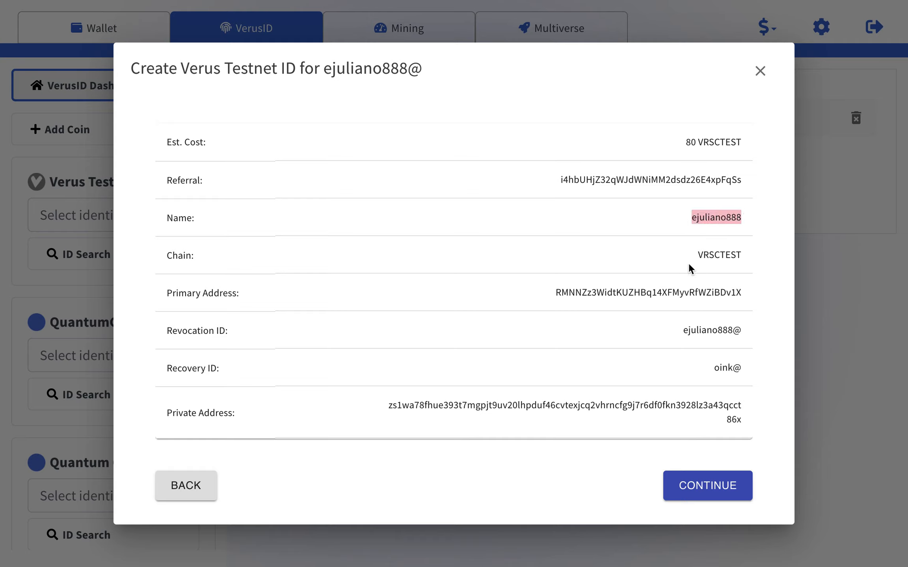
left_click_drag(697, 265, 745, 263)
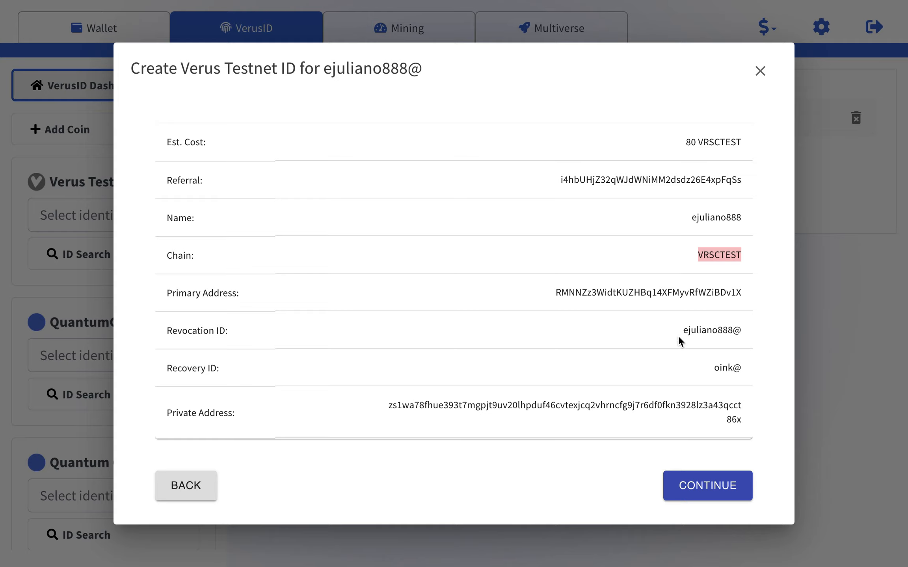
left_click_drag(677, 329, 748, 337)
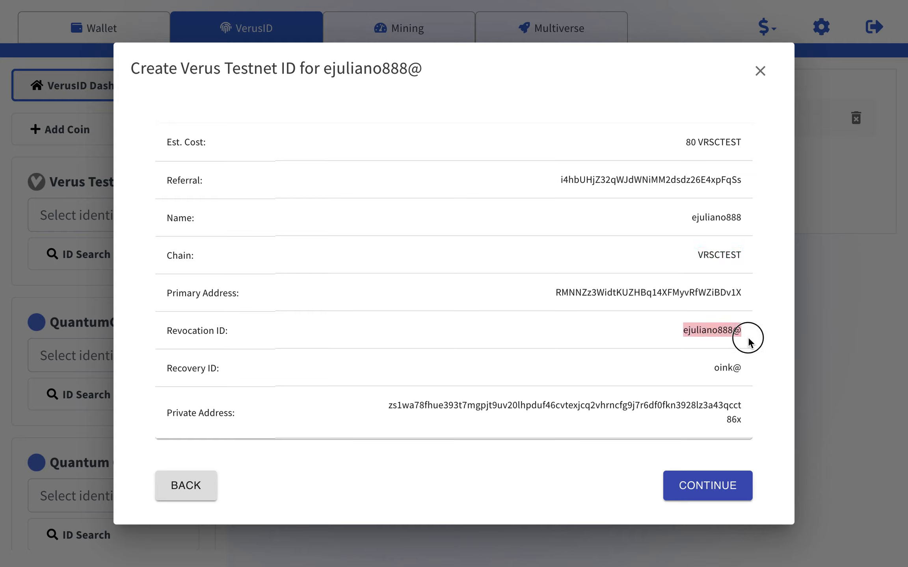
left_click_drag(705, 369, 749, 368)
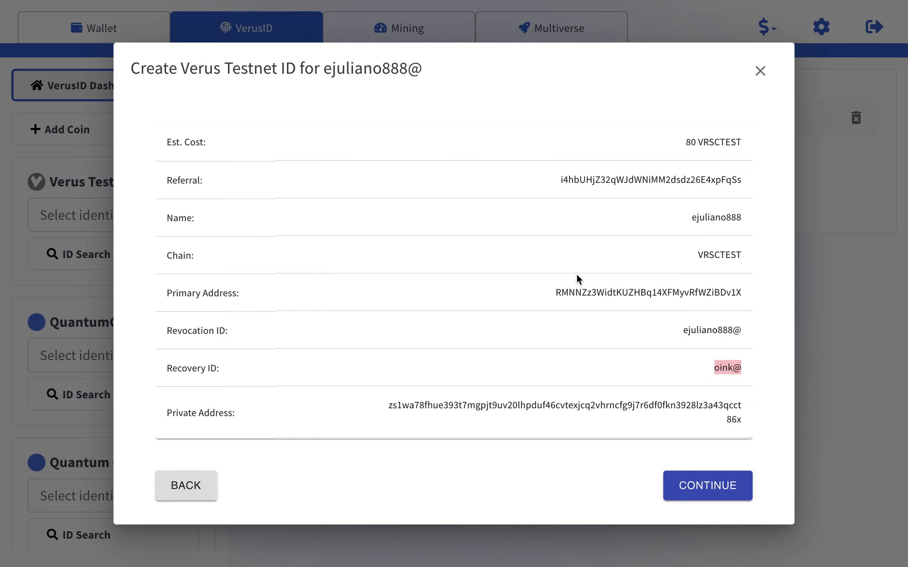
left_click_drag(553, 292, 676, 302)
Submit the ID registration transaction and close the completed dialog.
left_click(685, 414)
left_click(701, 480)
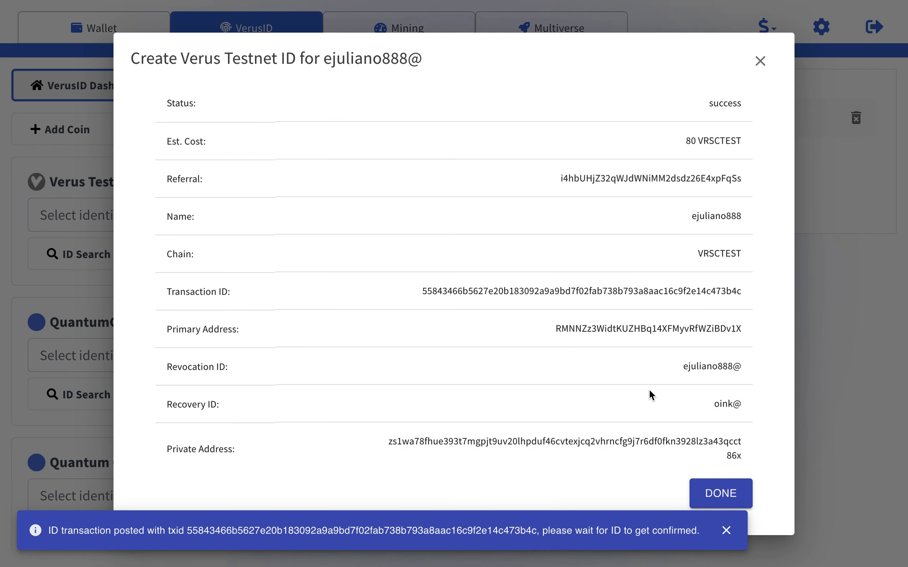
left_click(712, 491)
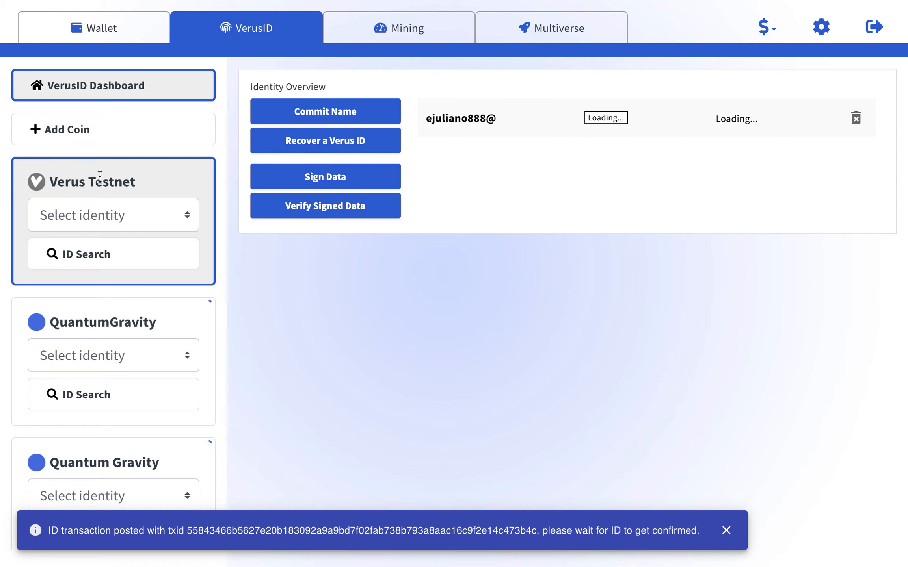
Check the Verus Testnet identity list and dismiss the transaction-posted notification.
left_click(94, 215)
left_click(315, 255)
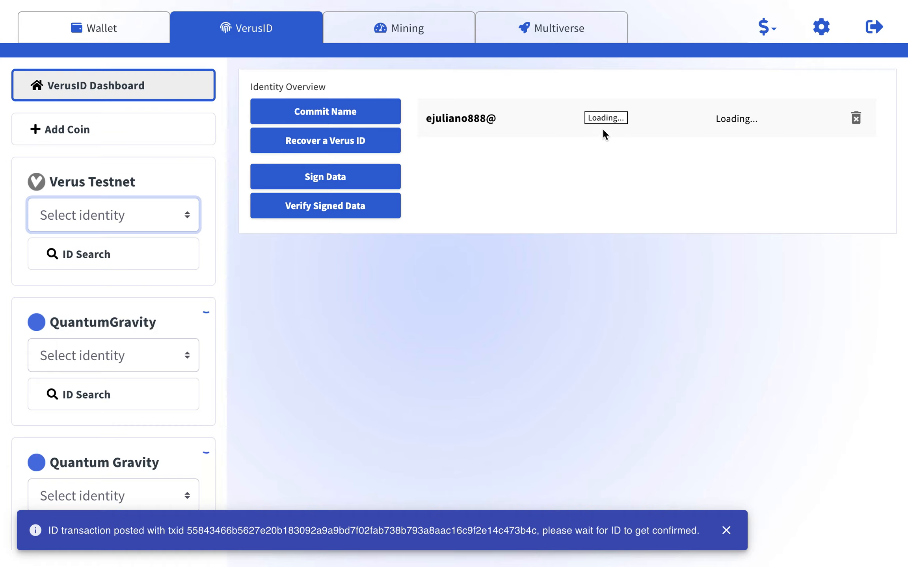
left_click(725, 531)
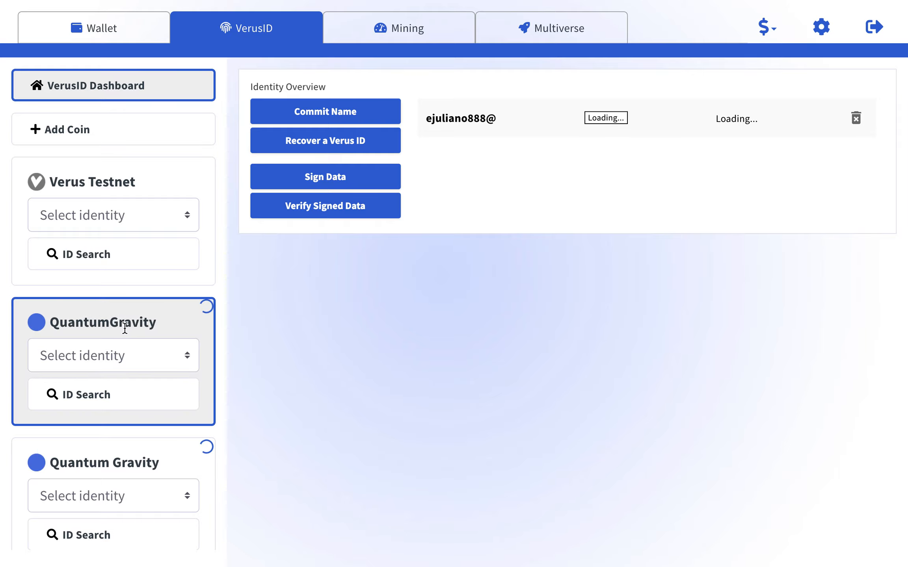
left_click(97, 28)
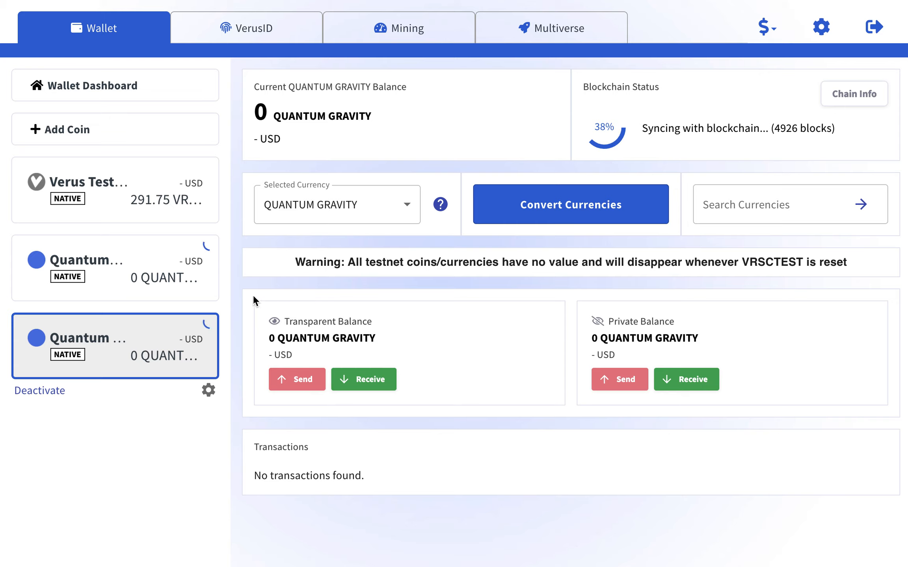
Check the QUANTUMGRAVITY wallet and the Verus Testnet wallet balance.
left_click(131, 290)
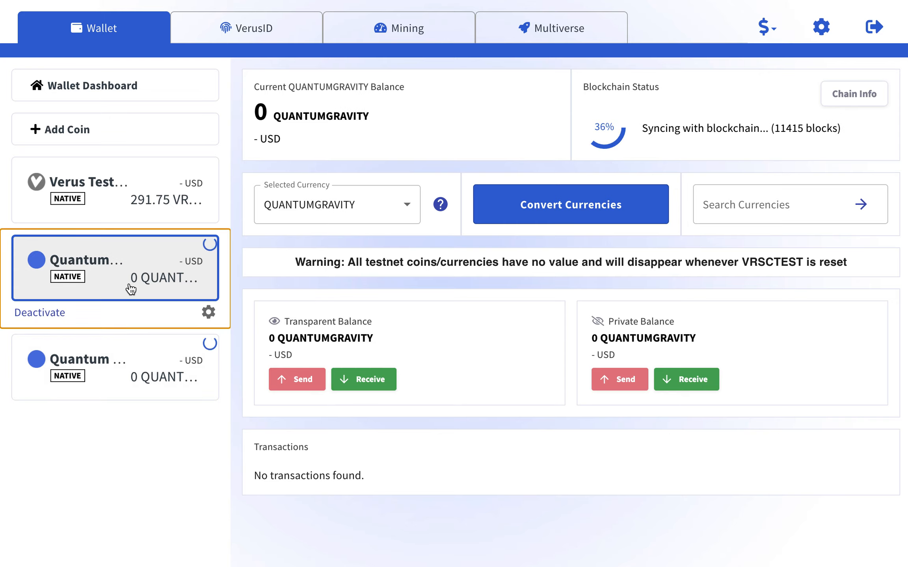
left_click(109, 208)
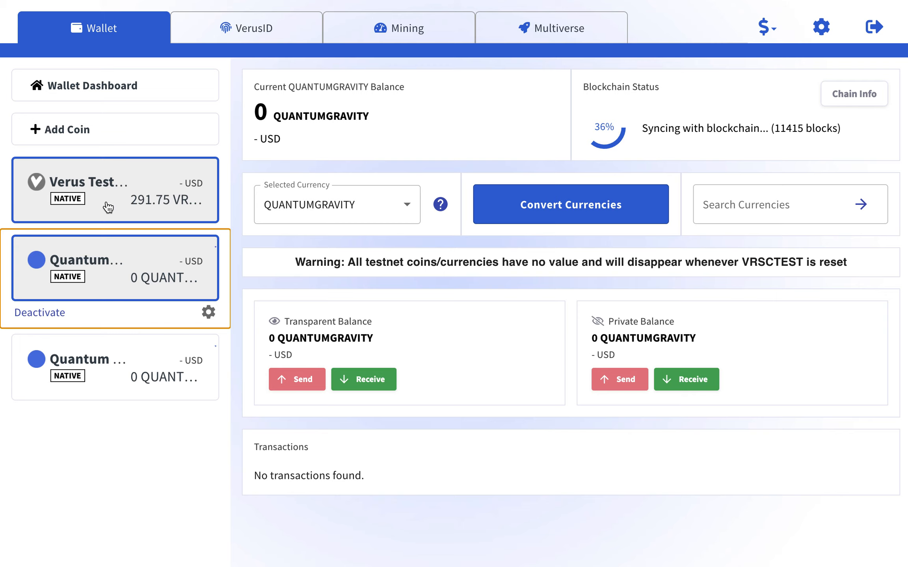
left_click_drag(249, 113, 293, 117)
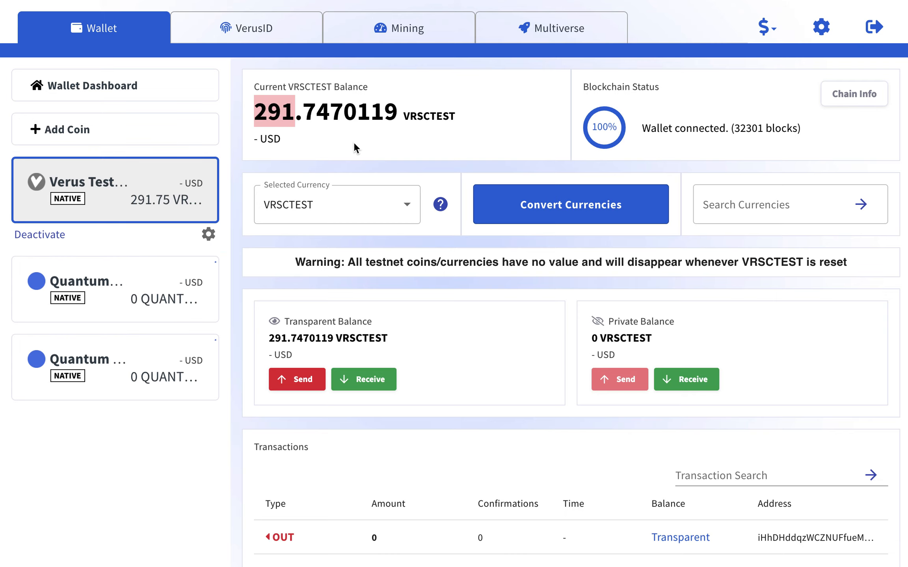
left_click(379, 153)
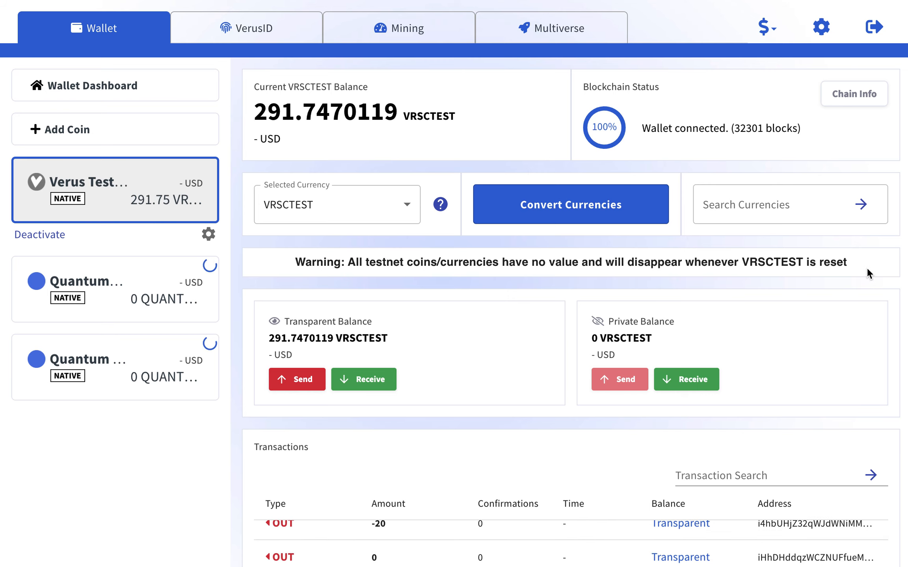
Scroll through the Verus Testnet transactions list, then return to the VerusID dashboard.
scroll(866, 267, "down", 7)
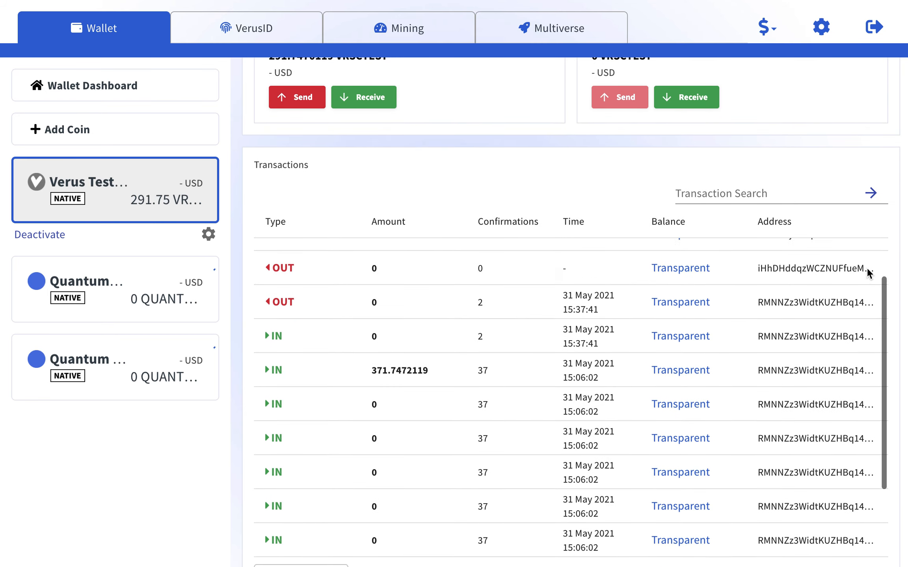
left_click(867, 277)
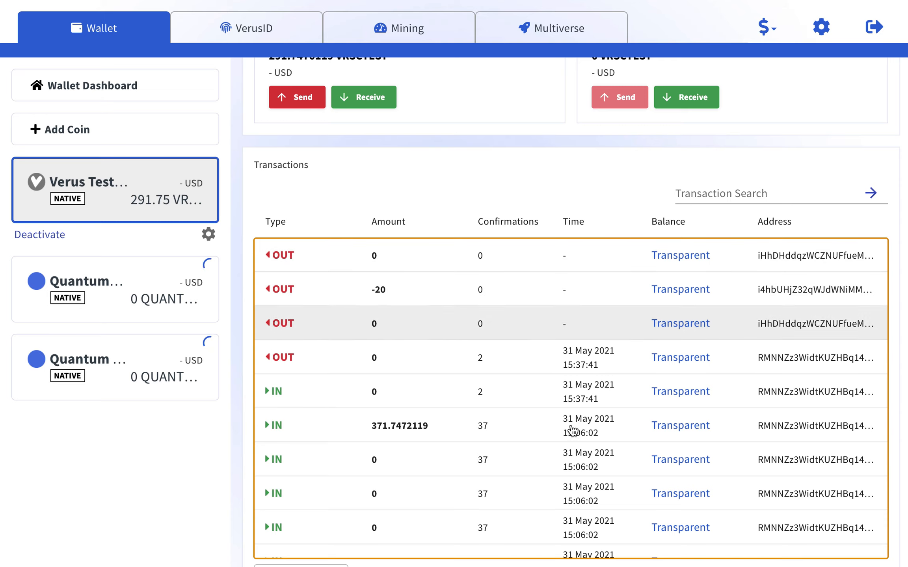
scroll(569, 413, "down", 1)
scroll(594, 382, "up", 1)
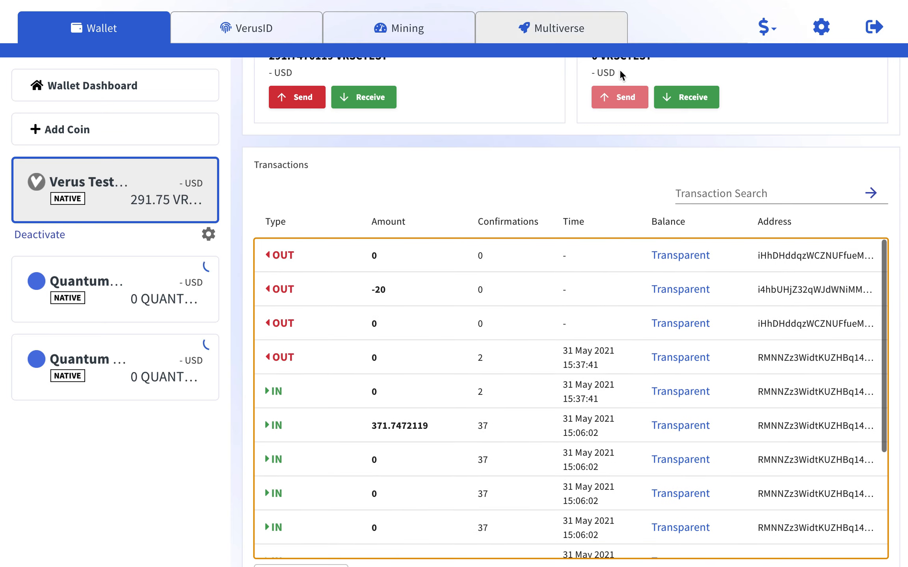
scroll(835, 136, "down", 2)
scroll(835, 137, "up", 5)
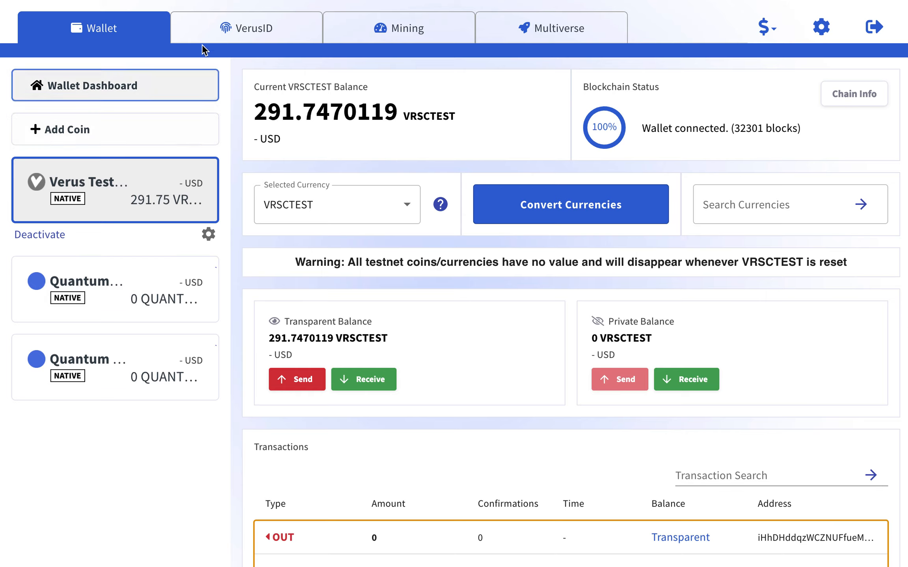
left_click(236, 31)
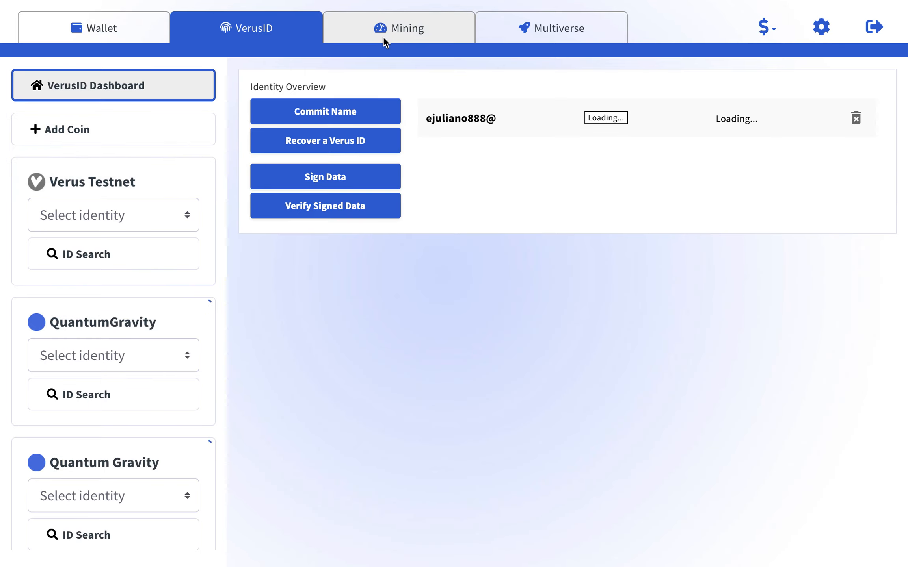
left_click(402, 32)
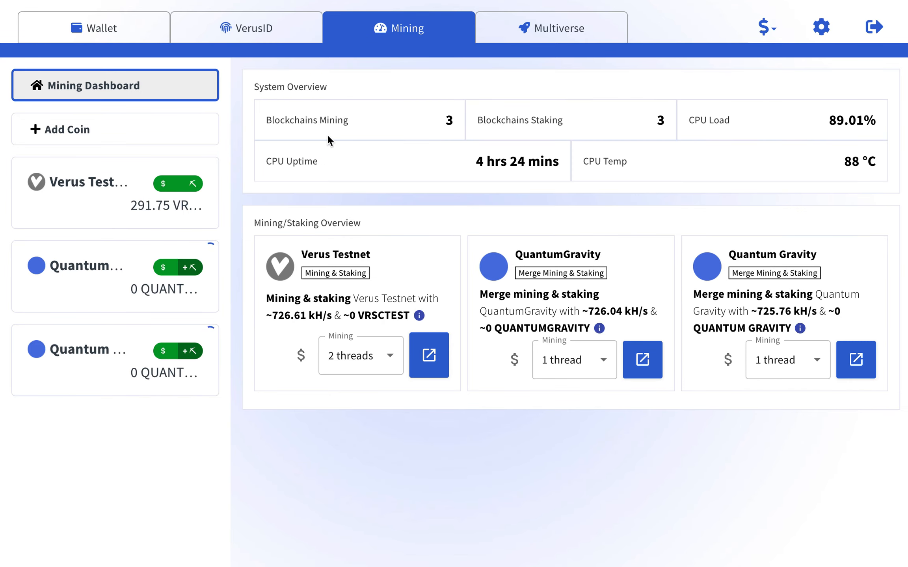
left_click(429, 355)
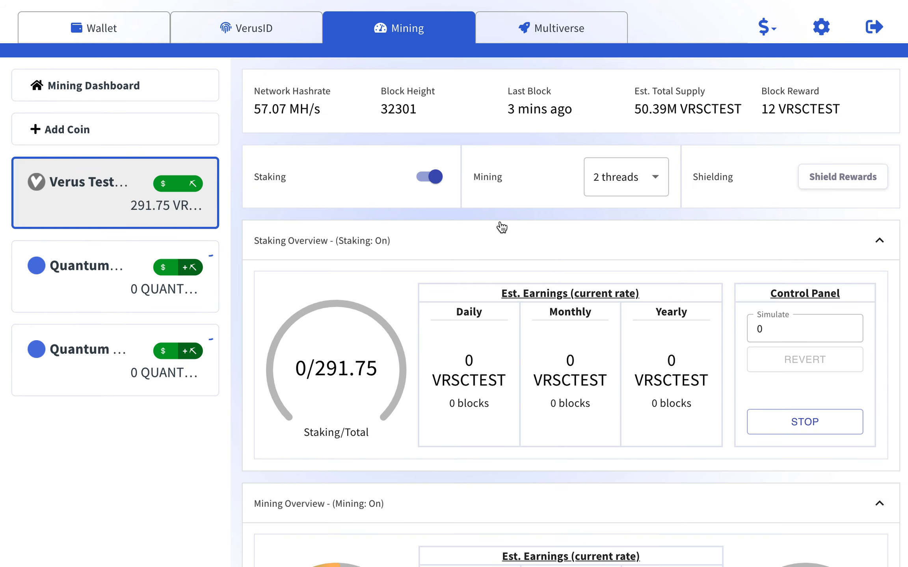
scroll(243, 339, "down", 5)
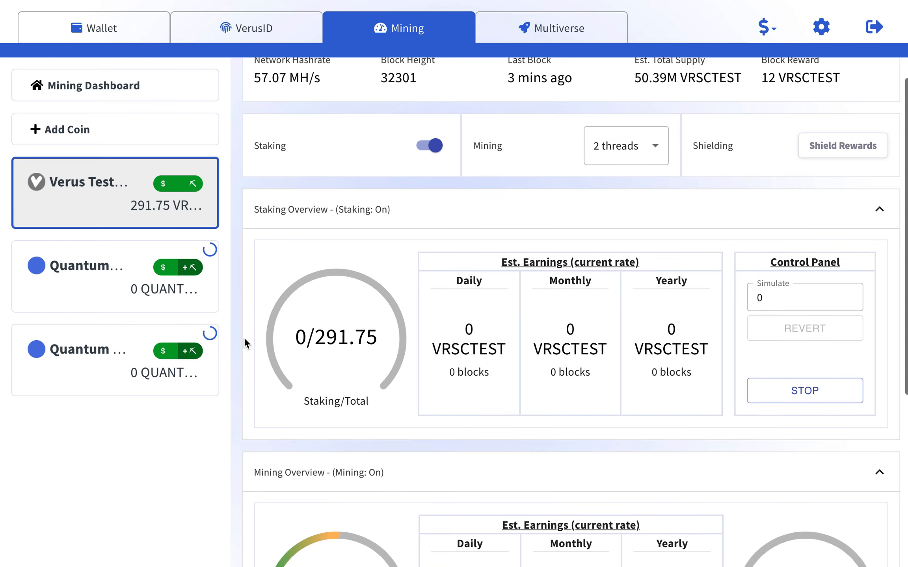
scroll(243, 337, "down", 2)
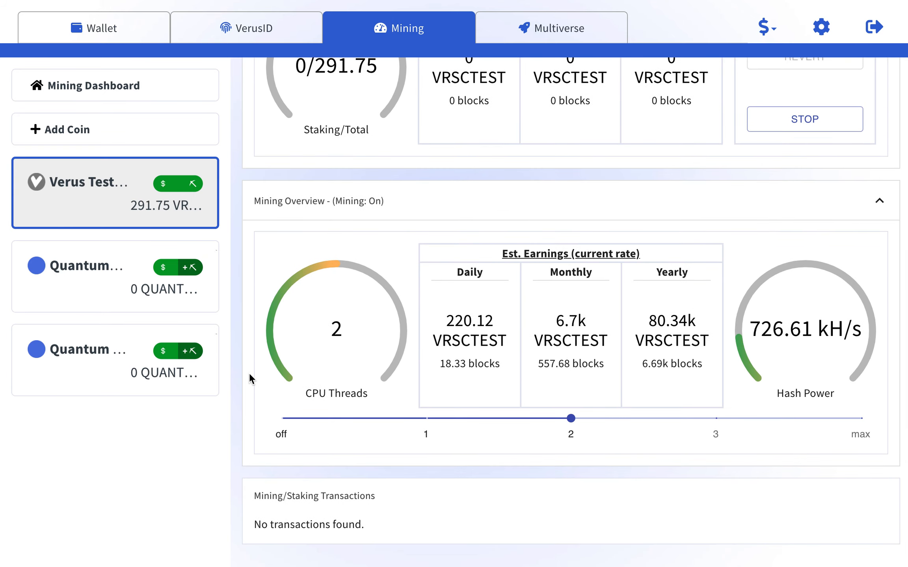
scroll(250, 374, "up", 3)
scroll(249, 373, "down", 3)
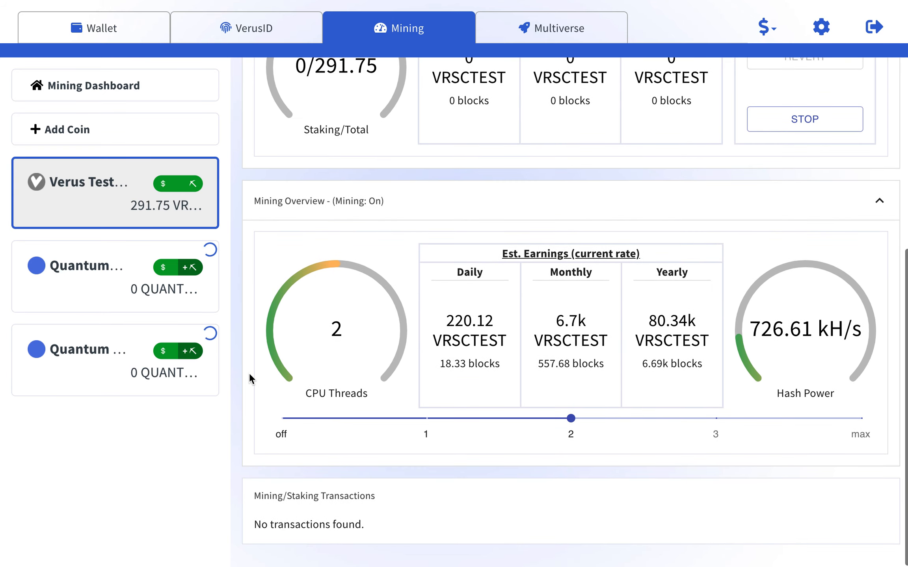
scroll(249, 373, "up", 6)
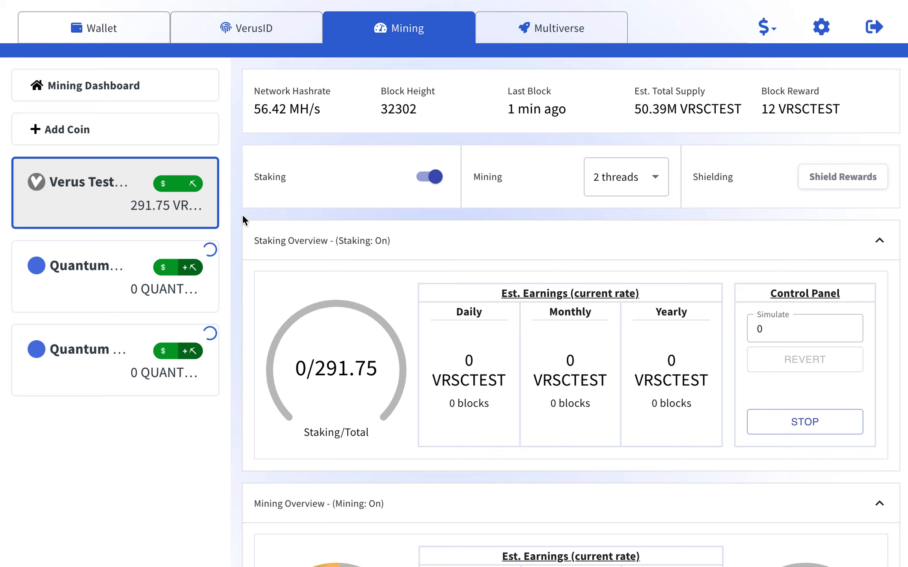
scroll(242, 215, "down", 1)
scroll(242, 216, "down", 7)
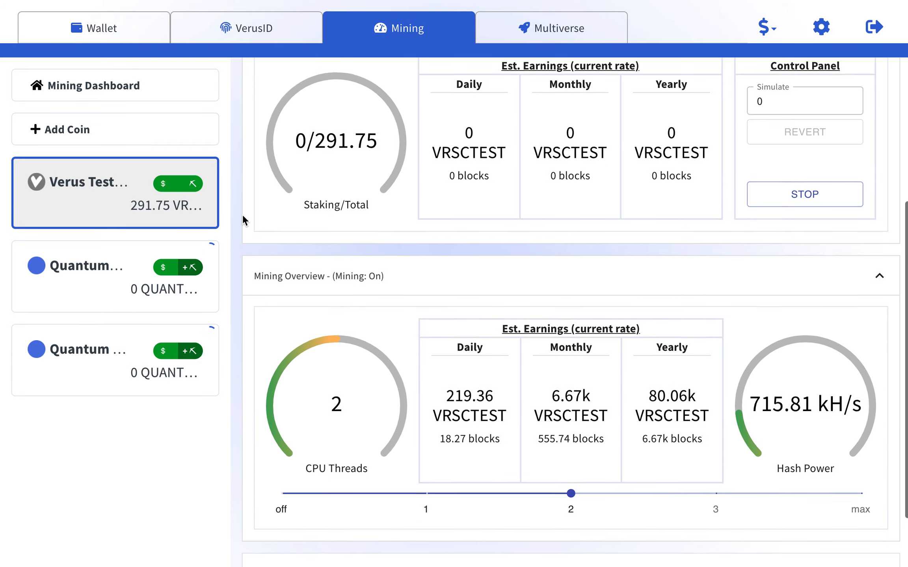
scroll(243, 221, "up", 8)
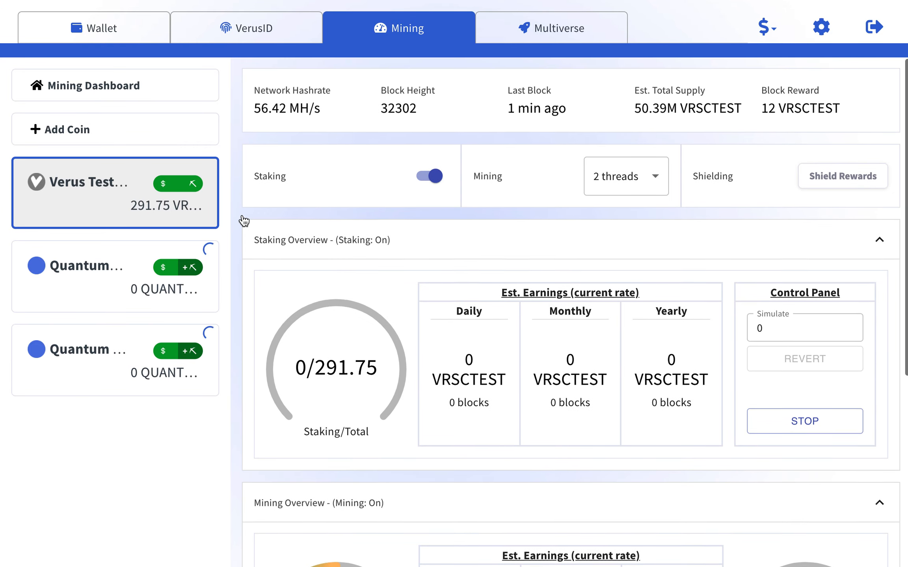
left_click(251, 38)
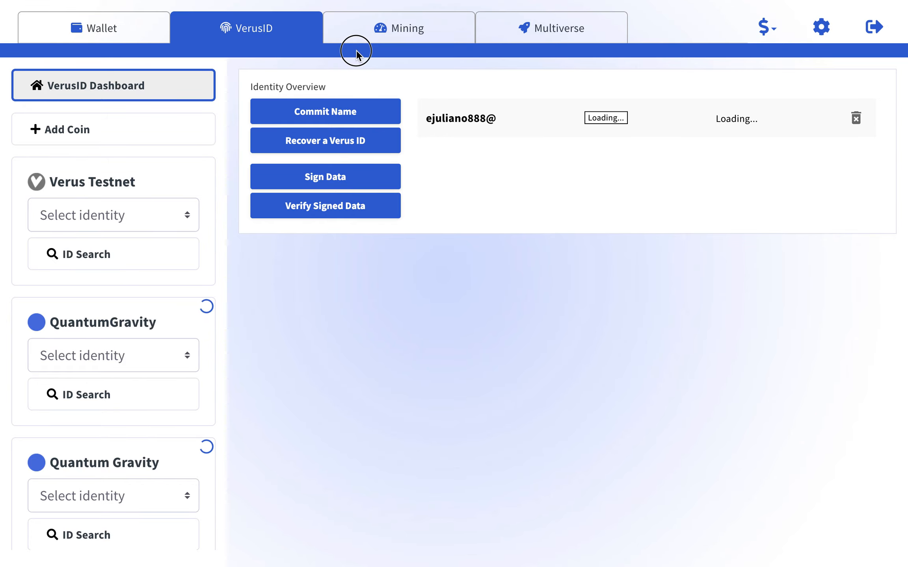
left_click(372, 41)
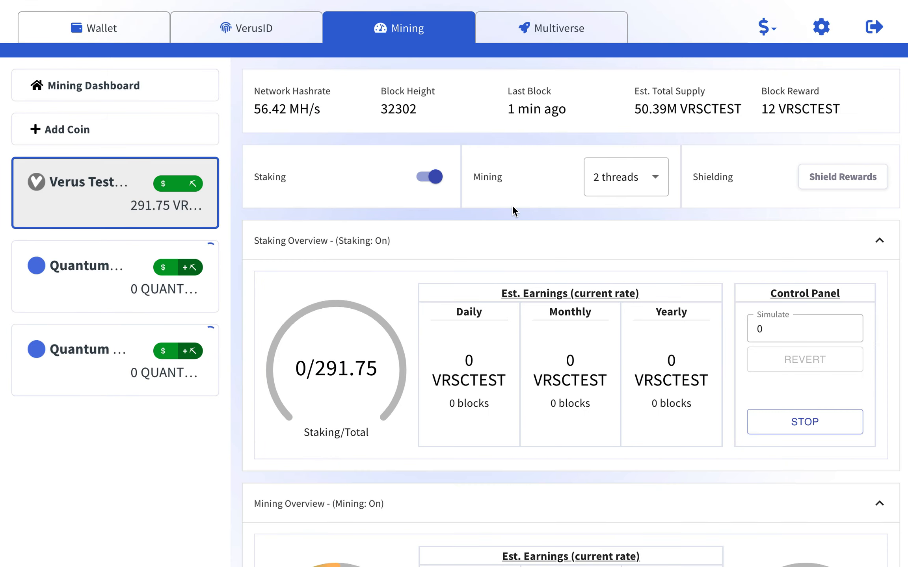
left_click(71, 210)
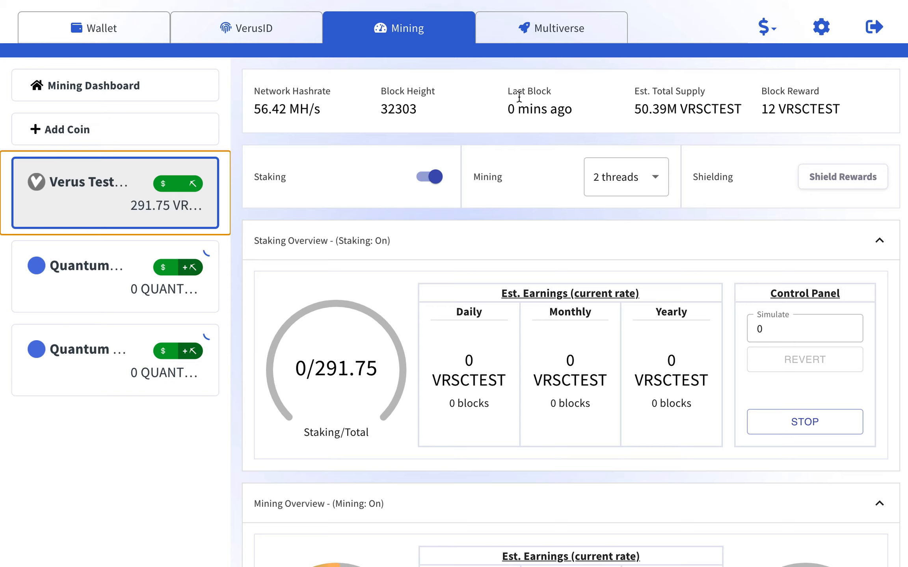
left_click_drag(520, 109, 496, 117)
left_click(496, 117)
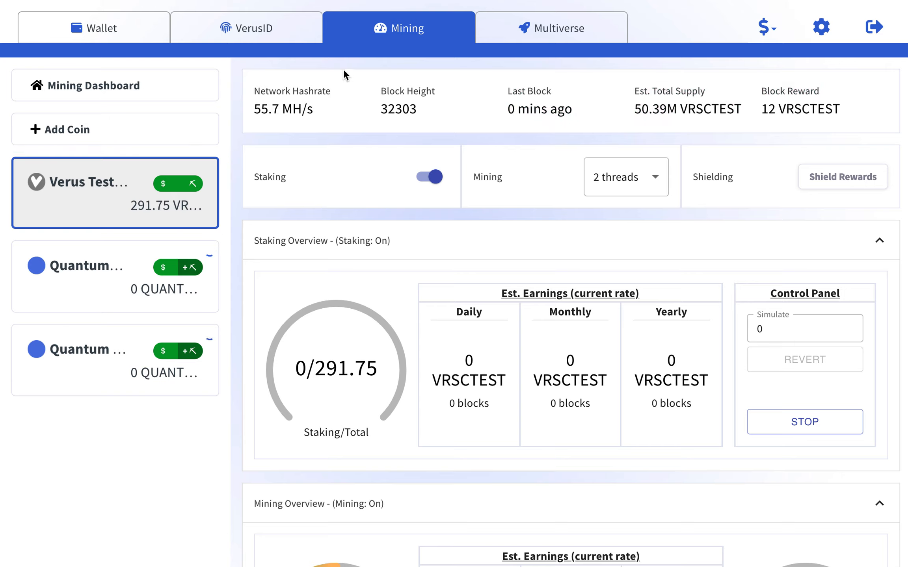
left_click(252, 26)
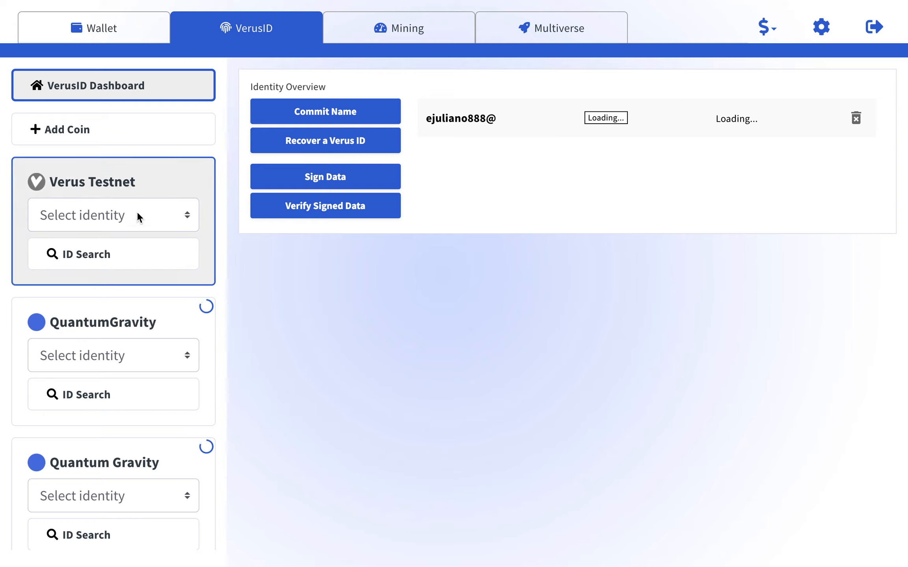
left_click(99, 92)
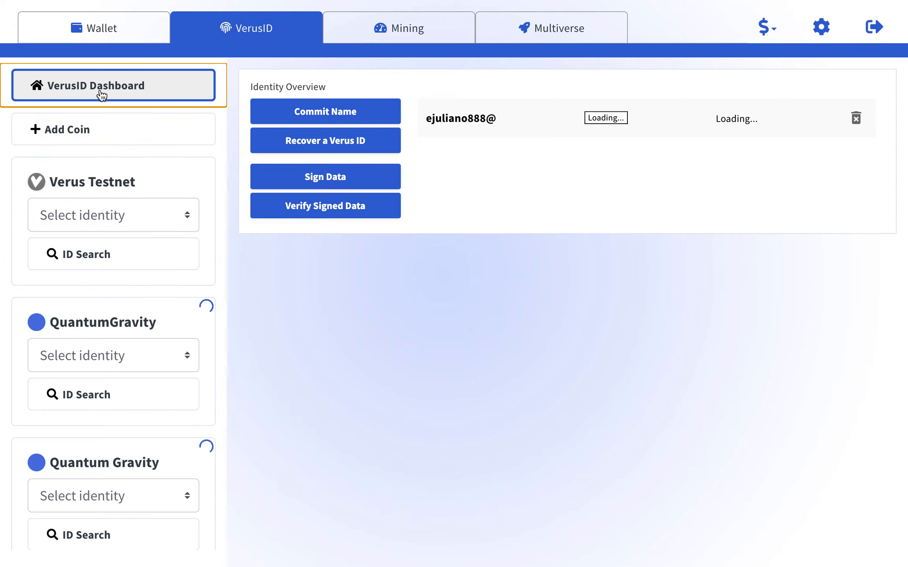
left_click(99, 29)
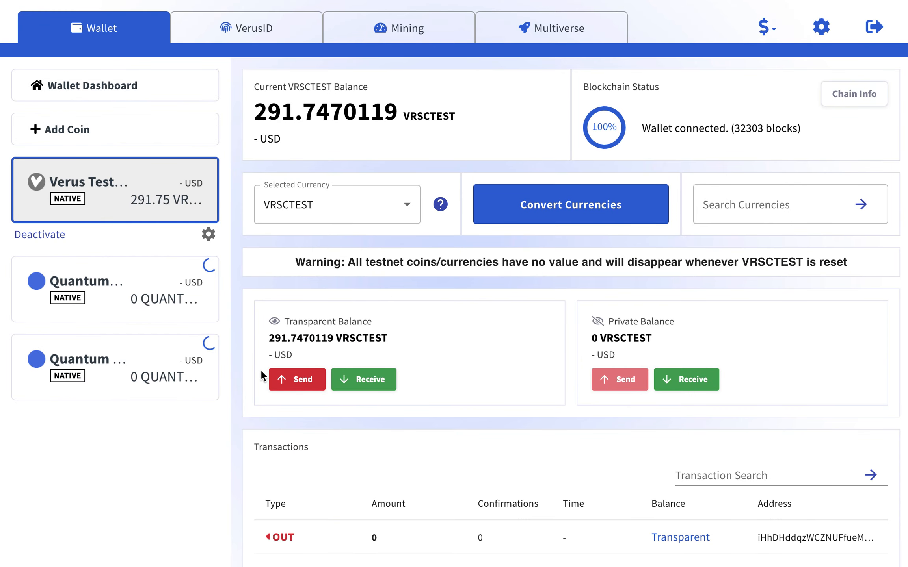
scroll(240, 392, "down", 2)
scroll(240, 392, "down", 2)
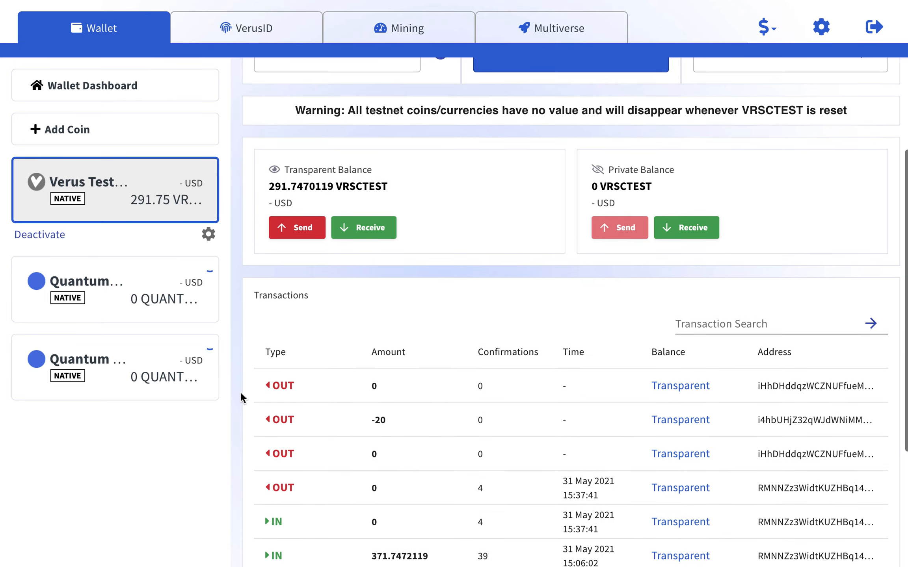
scroll(240, 392, "up", 4)
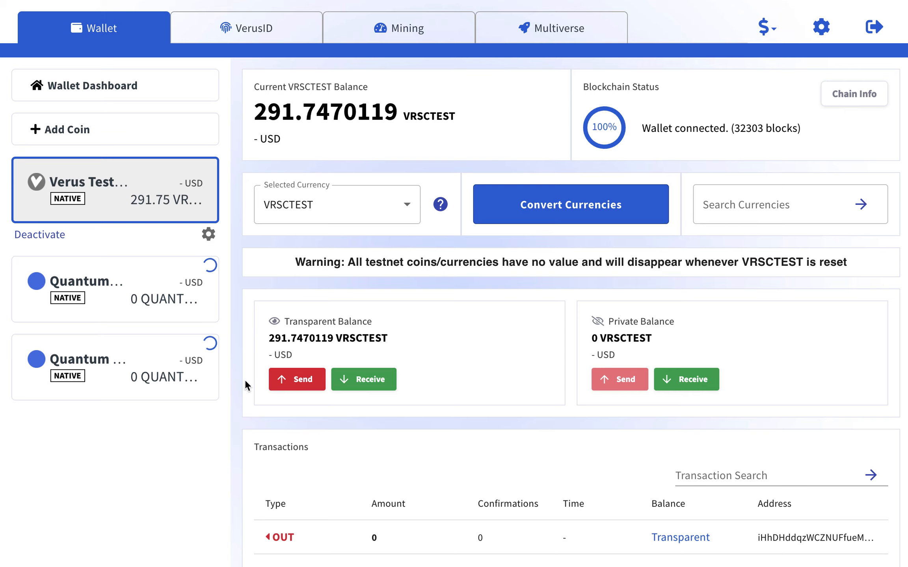
left_click(154, 310)
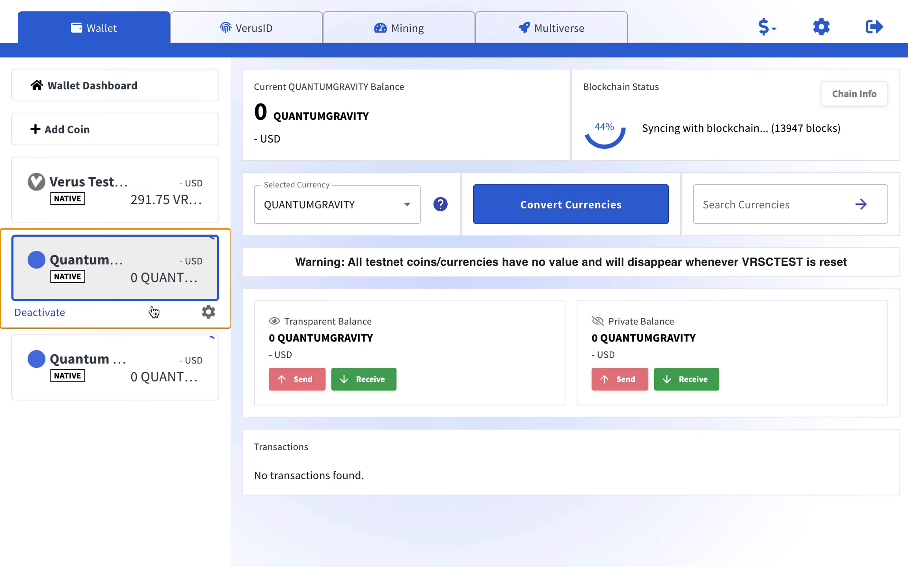
left_click(134, 360)
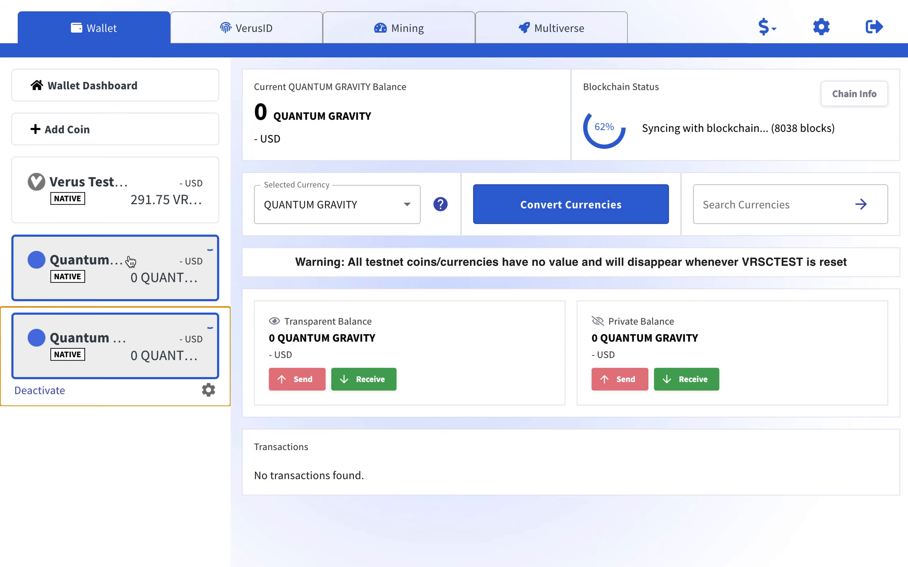
left_click(109, 181)
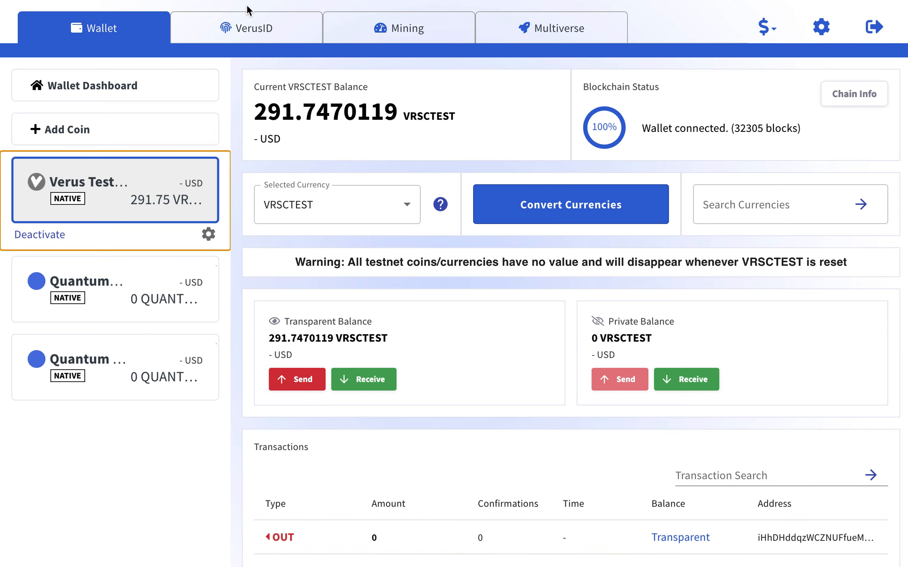
left_click(246, 22)
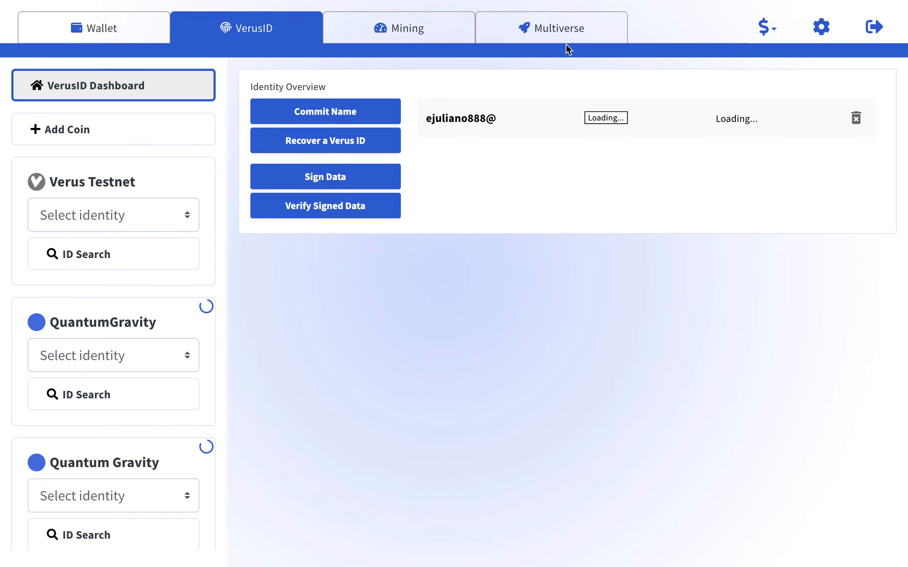
View the Multiverse currencies, then return to the Verus Testnet wallet showing 291.7470119 VRSCTEST.
left_click(559, 33)
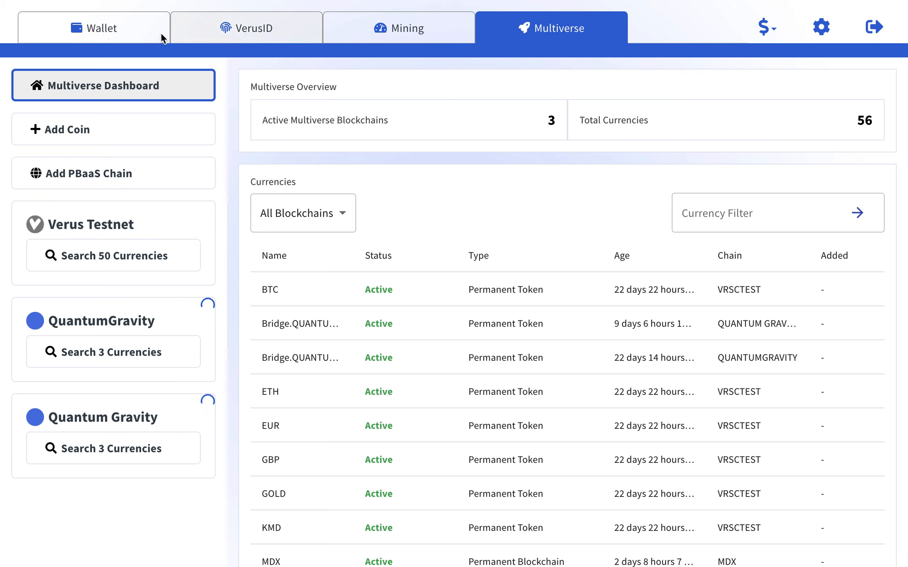
left_click(131, 29)
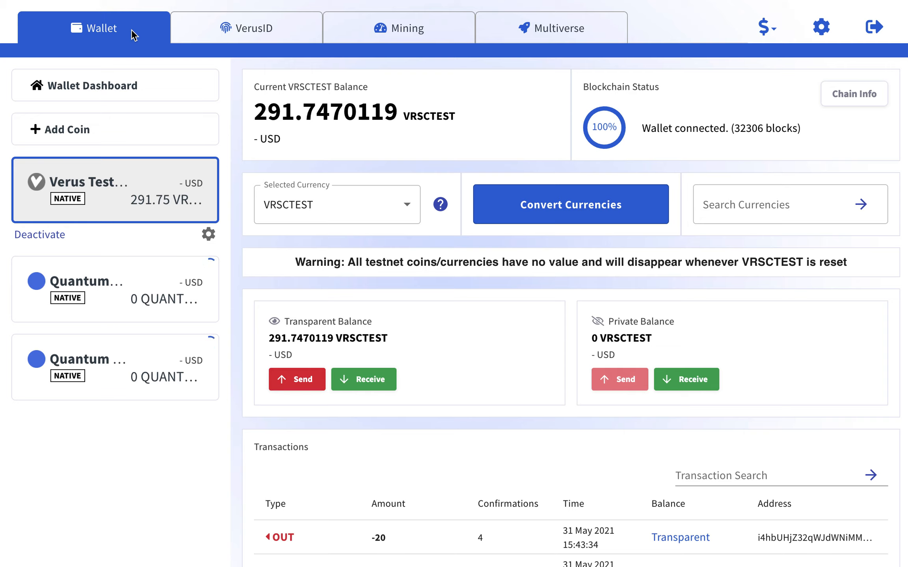
Check the existing identity's wallet in VRSCTEST, then return to the Verus Testnet wallet.
left_click(202, 26)
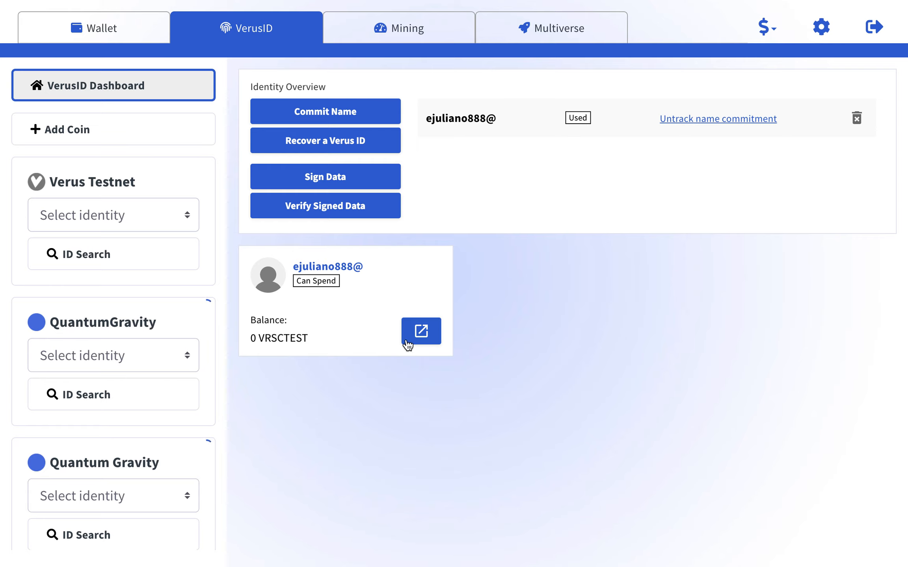
left_click(412, 337)
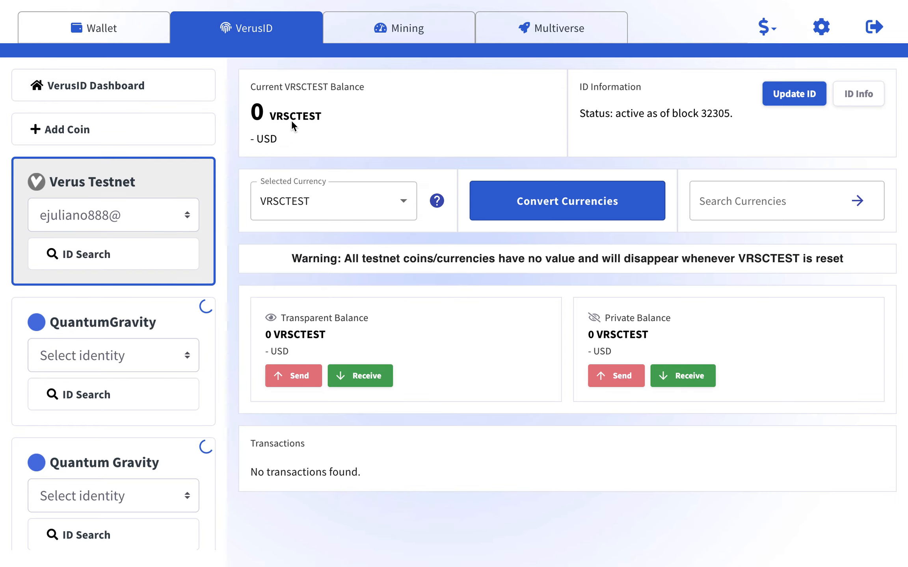
left_click(376, 205)
left_click(376, 205)
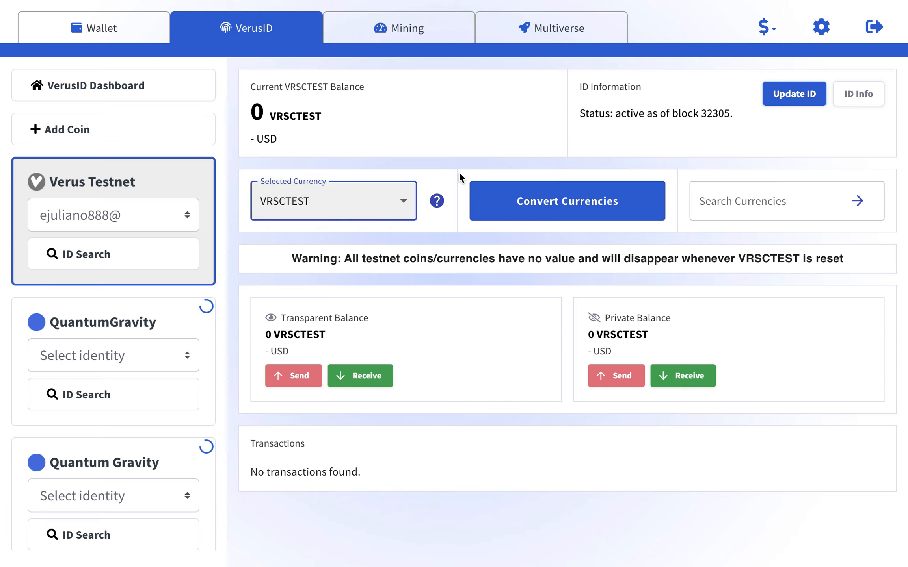
left_click(449, 168)
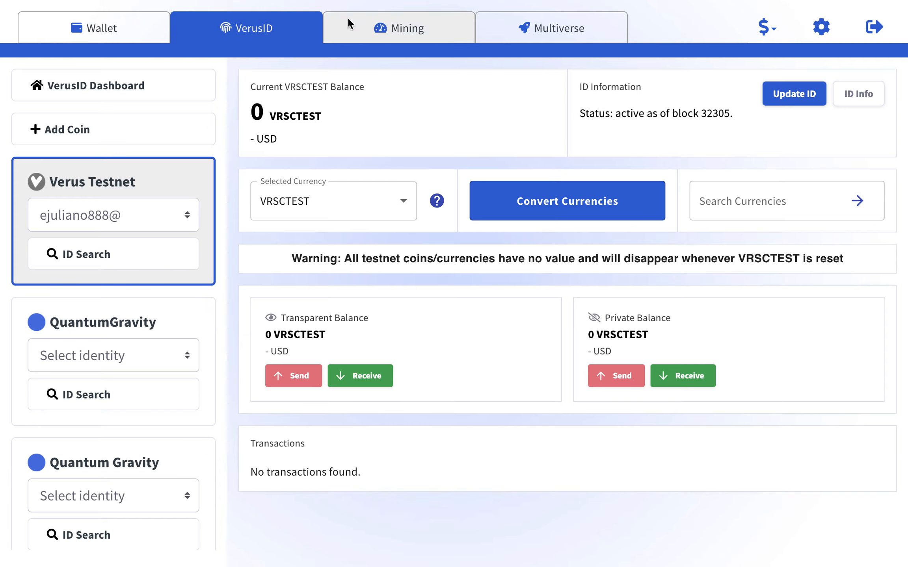
left_click(102, 34)
left_click(99, 181)
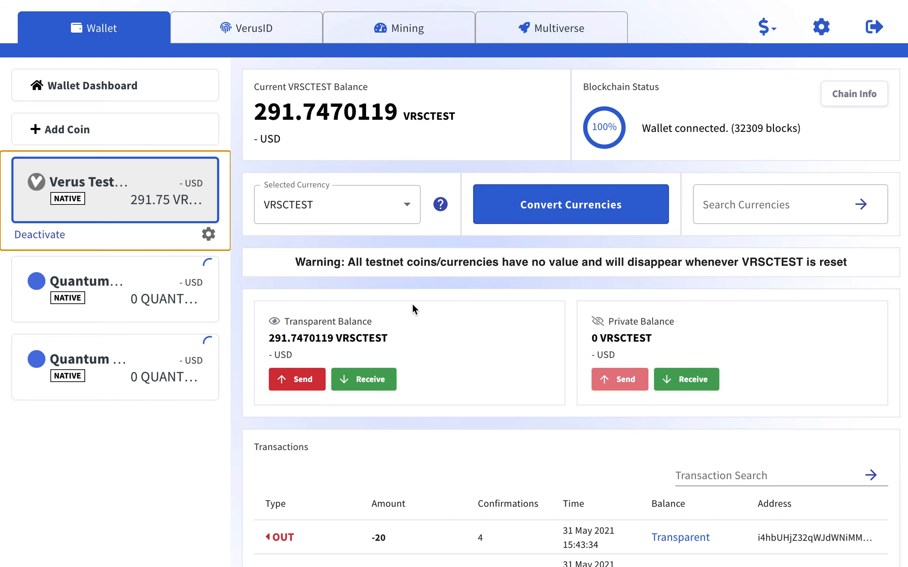
Send 7.777 VRSCTEST from transparent funds to the existing VerusID.
left_click(304, 379)
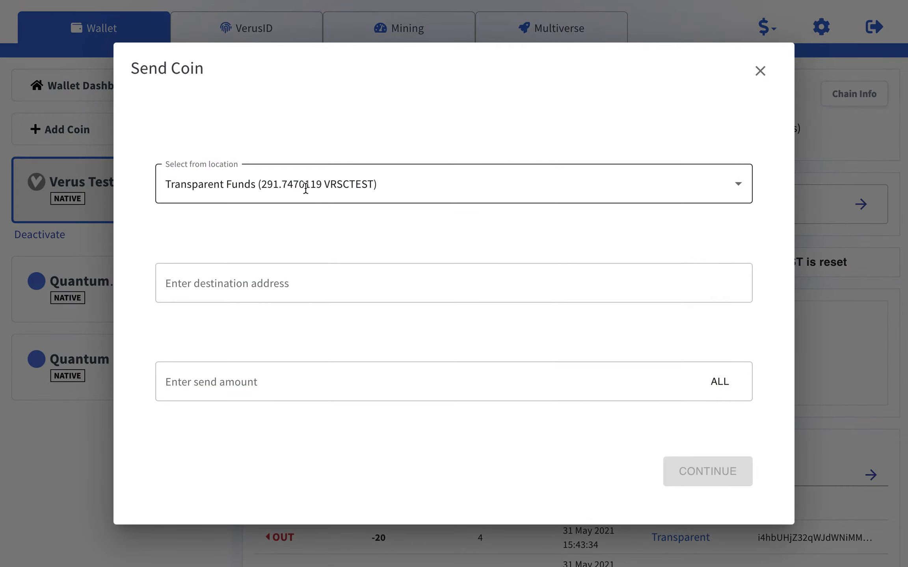
left_click(283, 284)
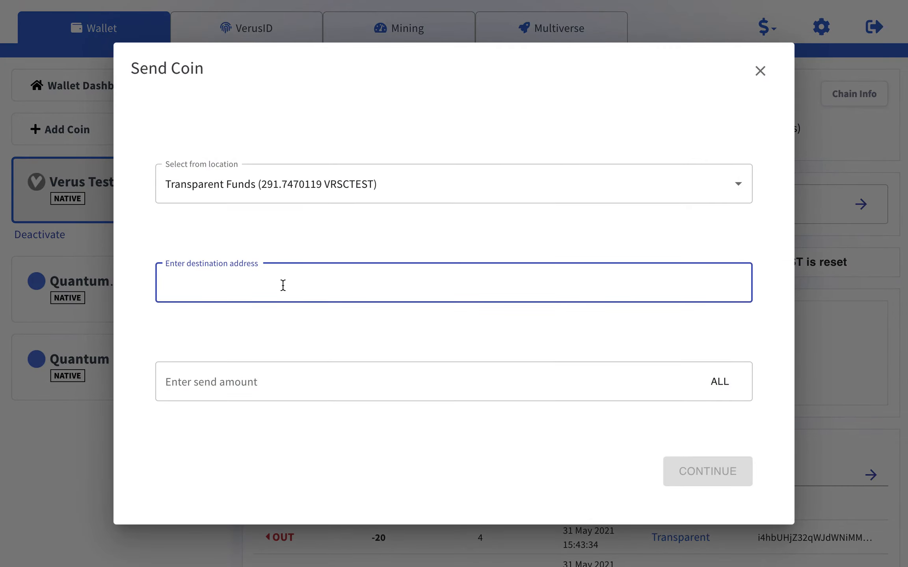
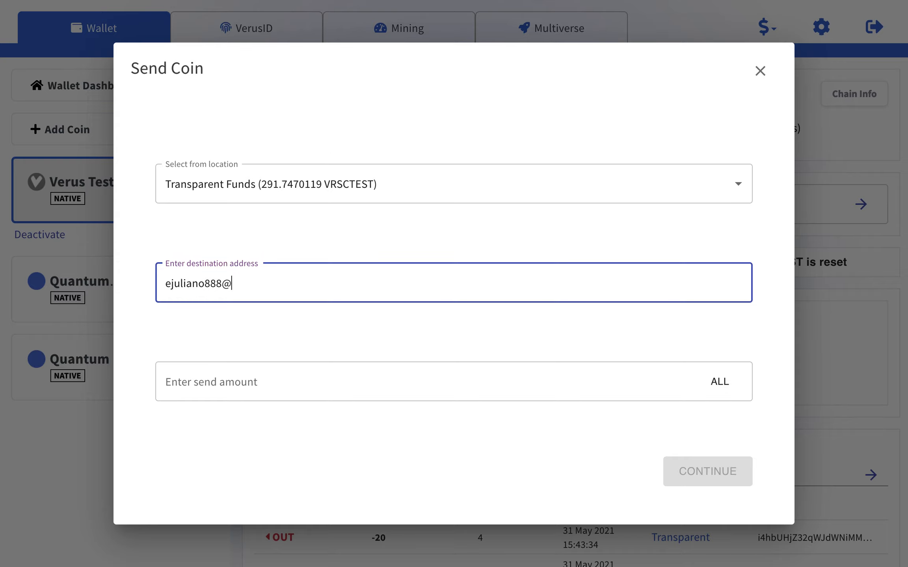
left_click(348, 379)
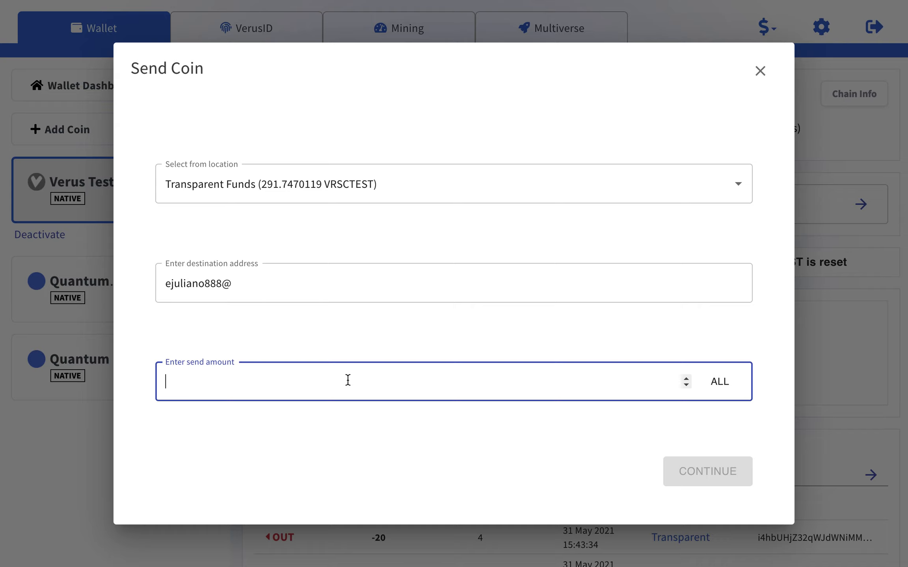
type("7.777")
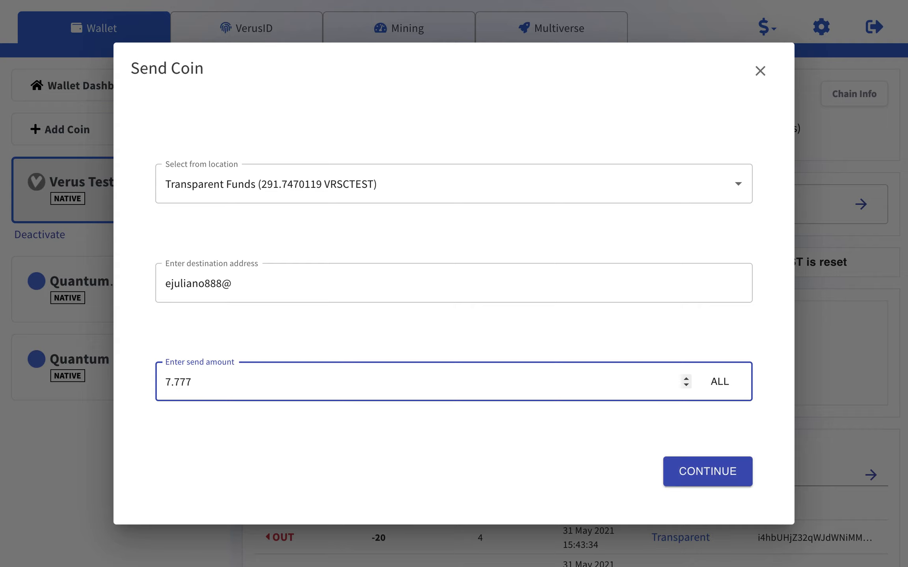
left_click(718, 474)
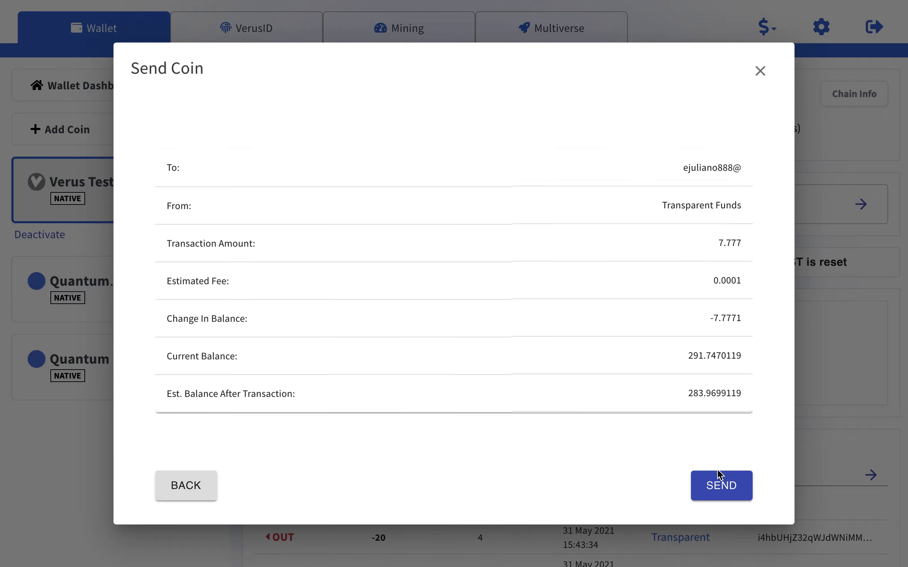
left_click(734, 487)
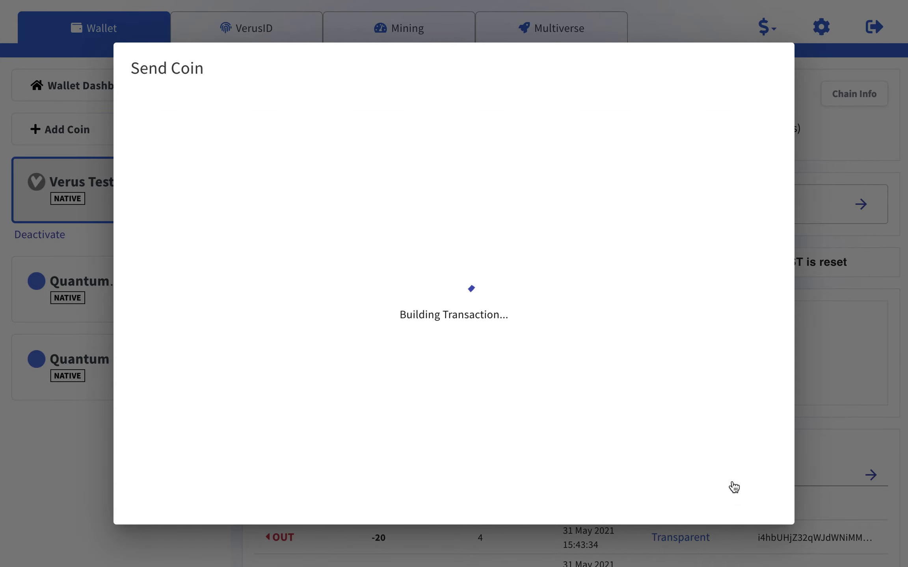
left_click(733, 487)
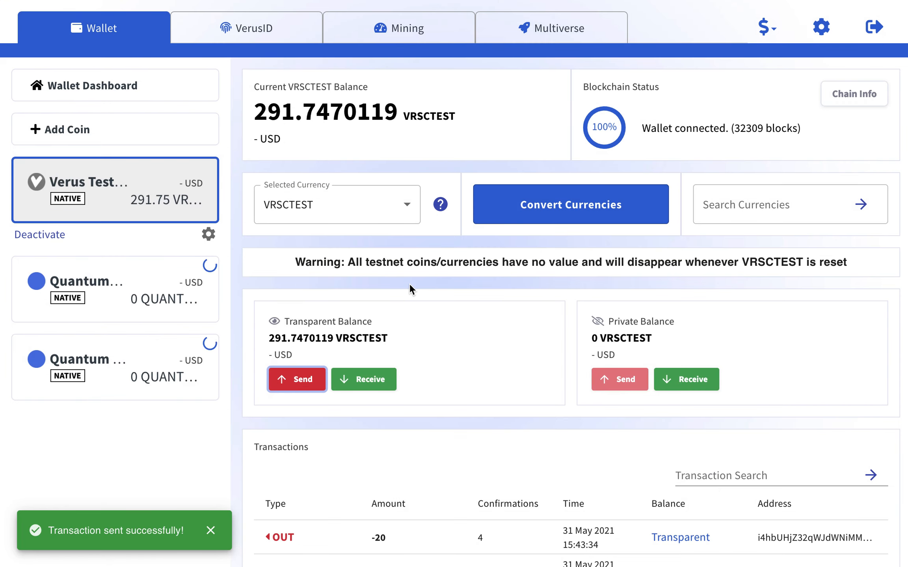
left_click(252, 30)
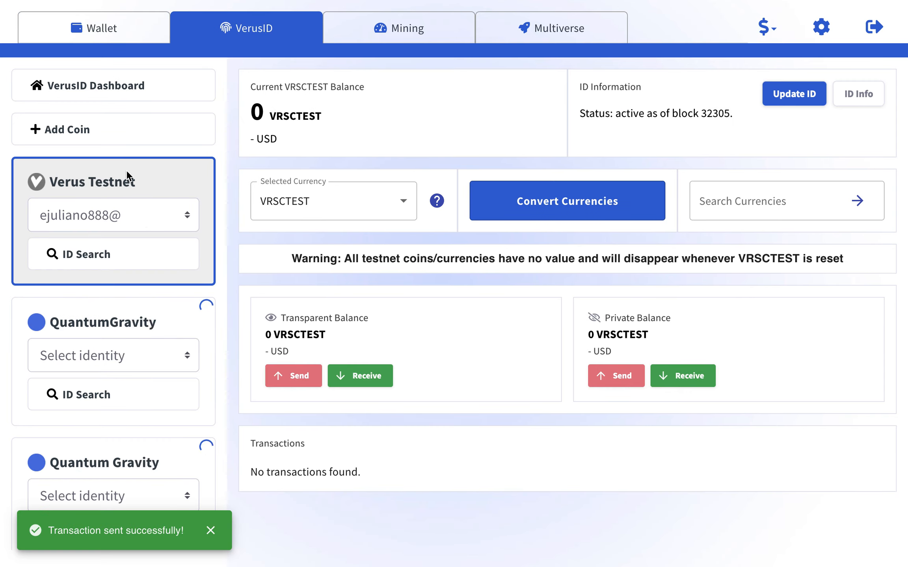
Review the identity's VerusID page at 0 VRSCTEST and active status, briefly checking Update ID.
left_click(141, 221)
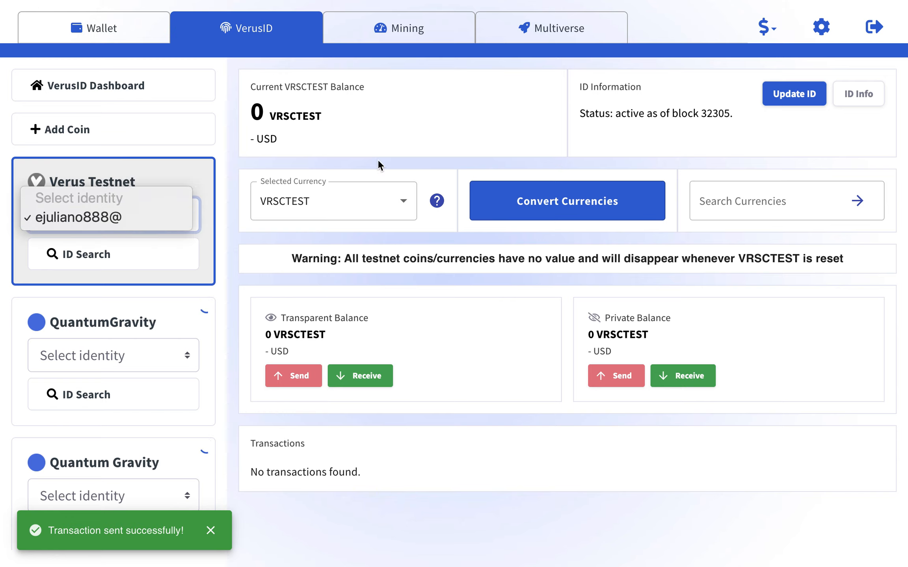
left_click(584, 164)
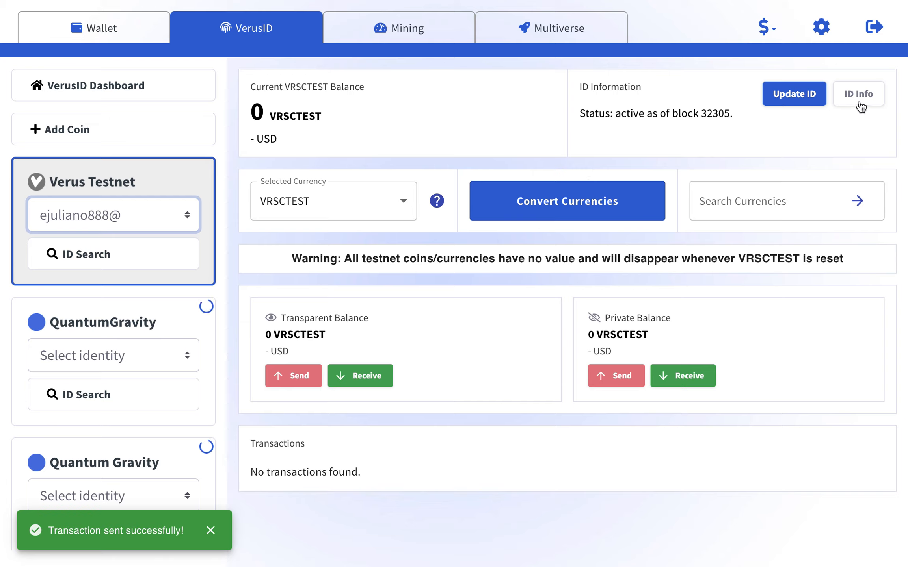
left_click(790, 99)
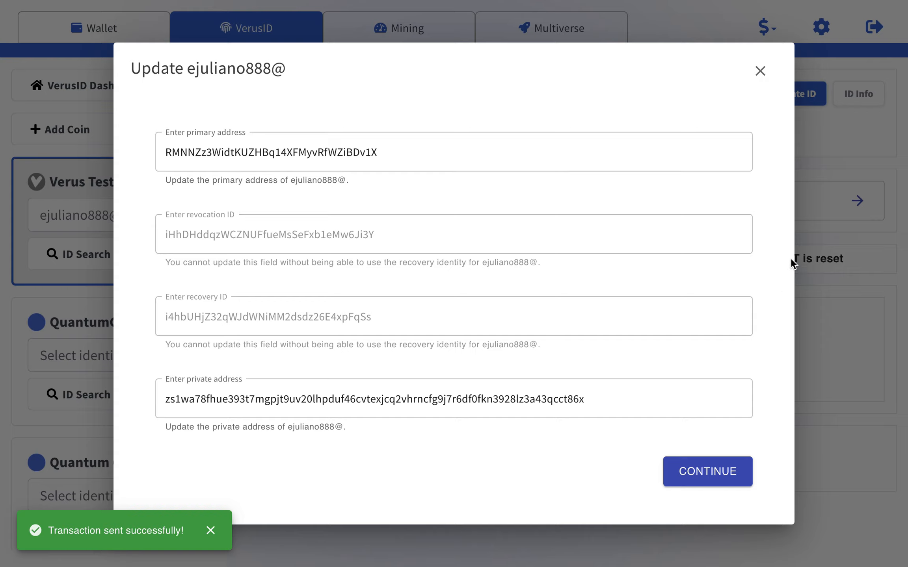
left_click(759, 75)
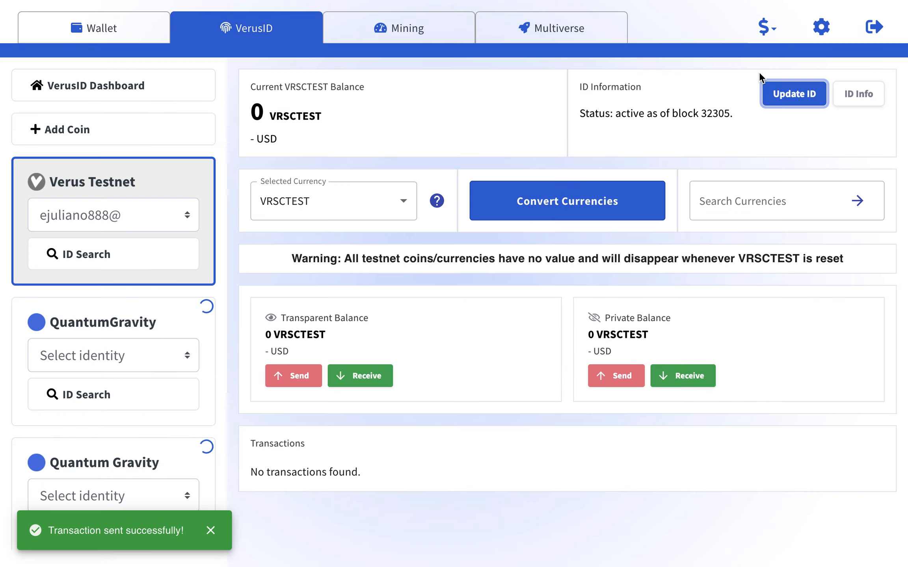
left_click(821, 27)
left_click(134, 212)
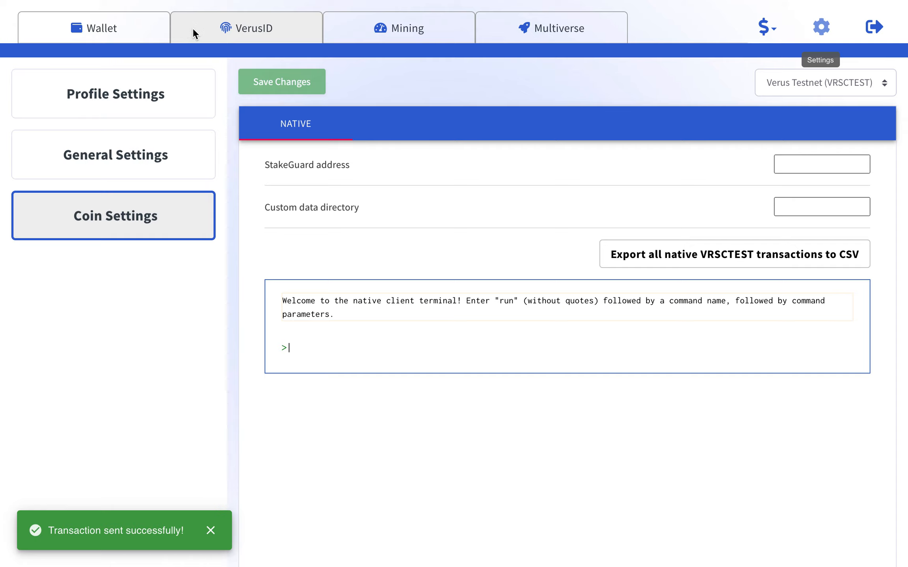
left_click(213, 26)
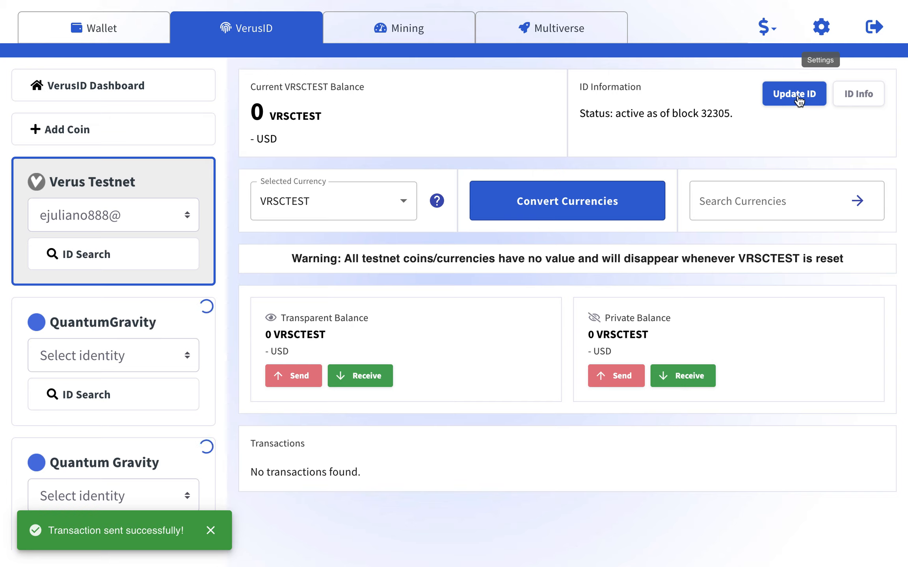
left_click(867, 98)
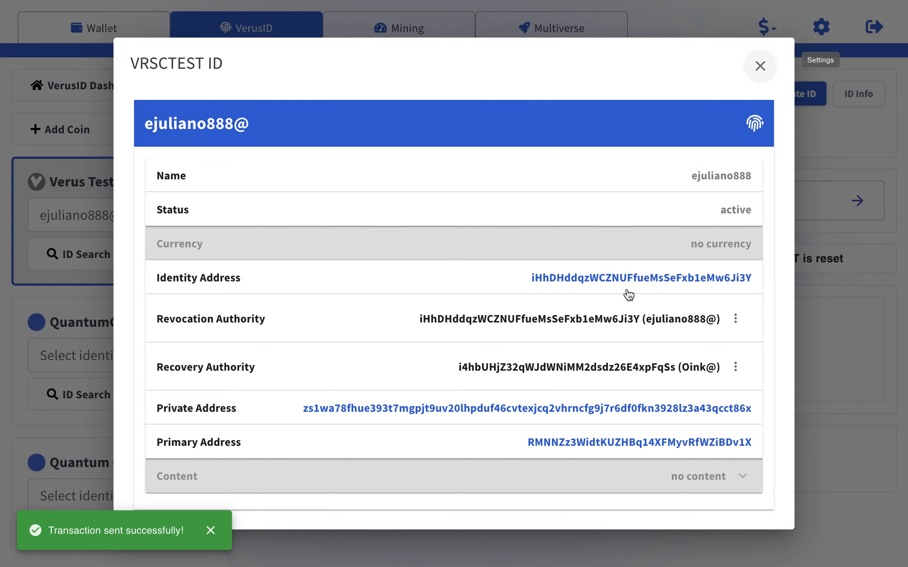
left_click(759, 67)
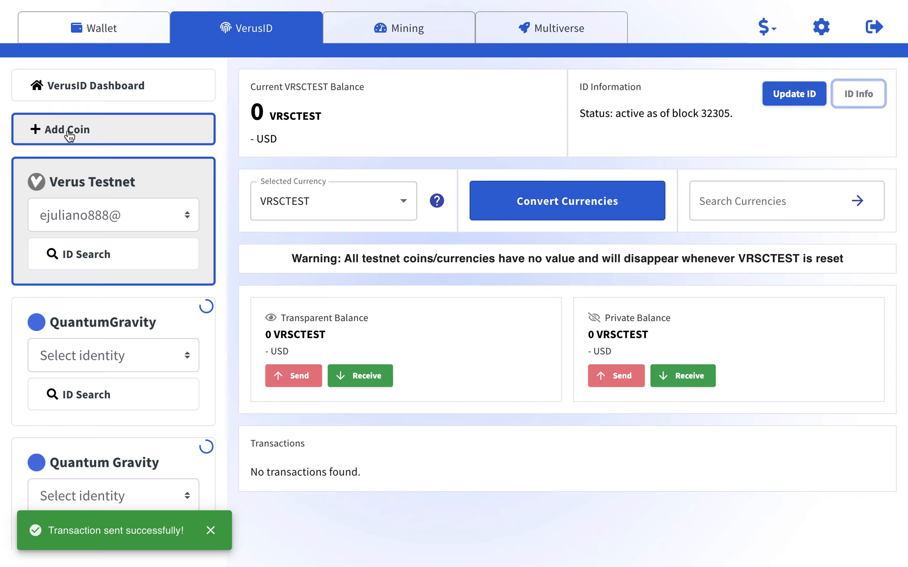
left_click(234, 38)
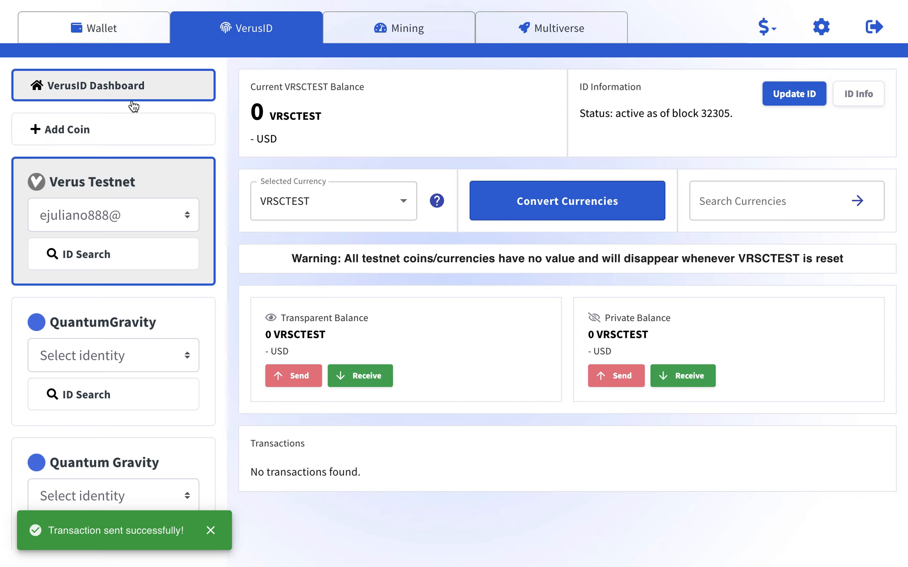
Open the Commit Name form for a Verus Testnet ID.
left_click(130, 90)
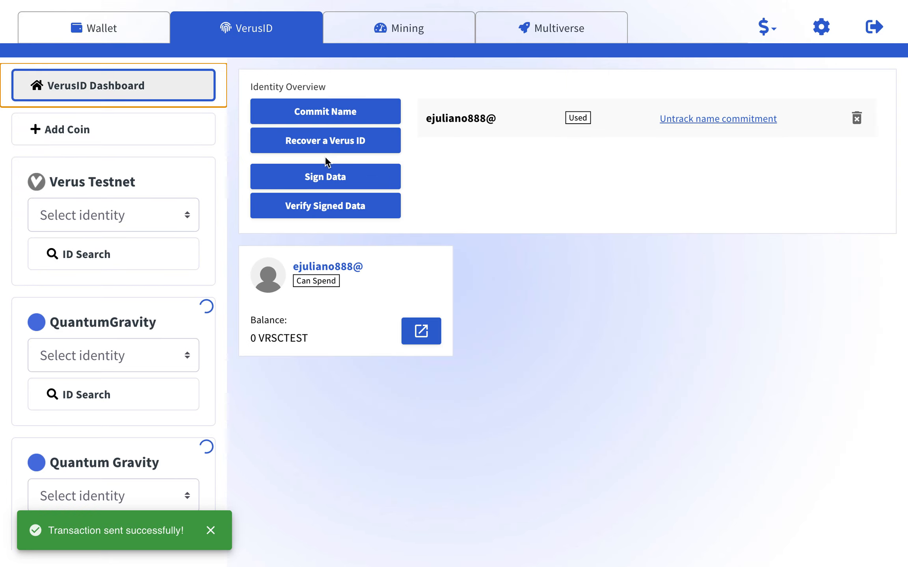
left_click(310, 114)
left_click(298, 162)
left_click(370, 178)
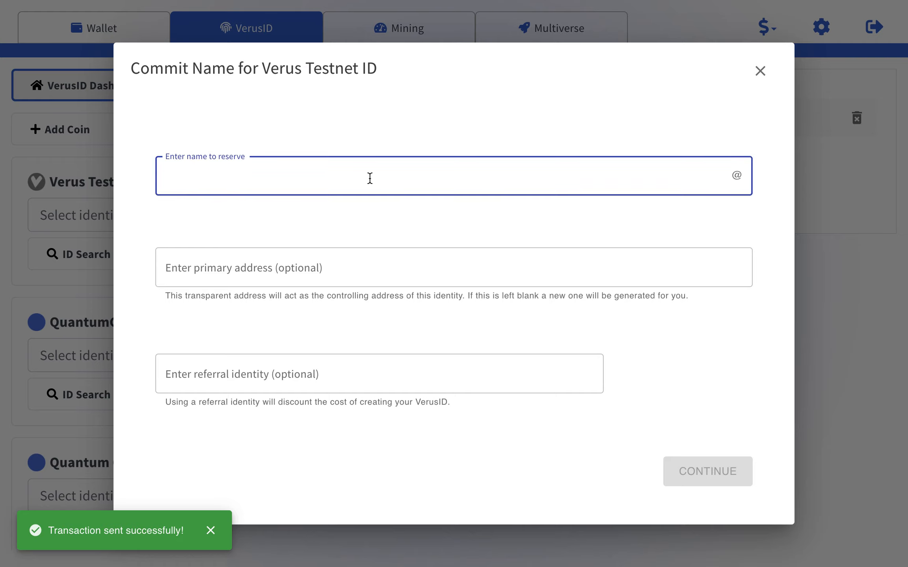
Enter 'xoxo Thank You Verus Community xoxo' as the name to reserve.
type("Thank ")
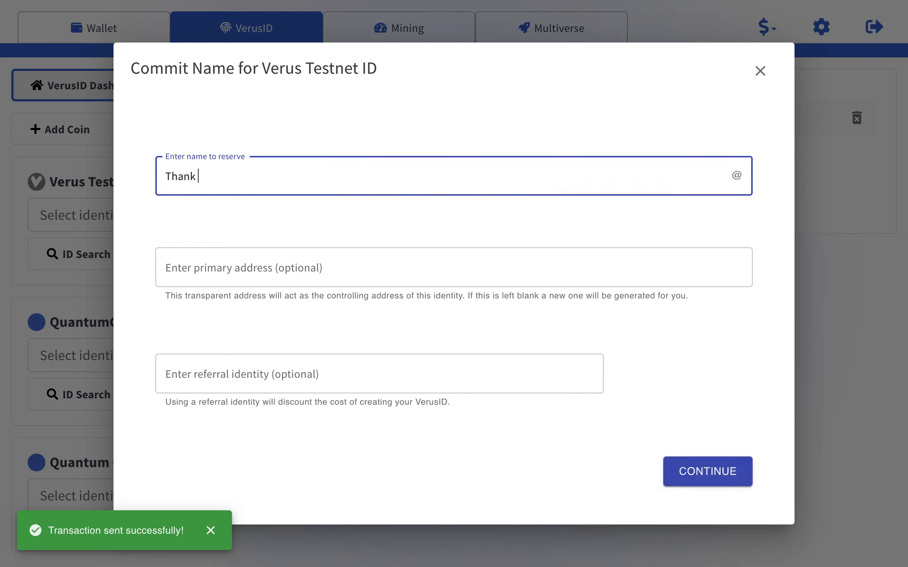
type("You Verus Community xoxo")
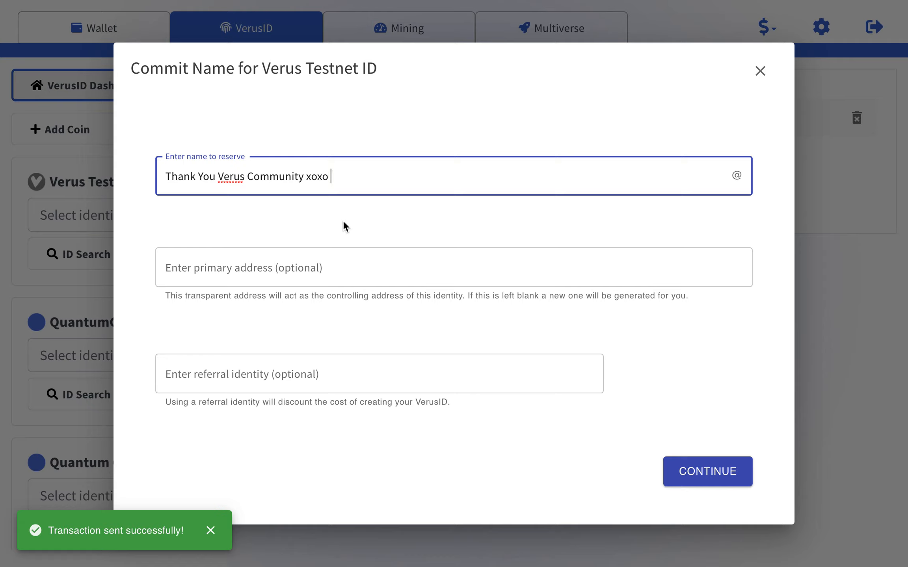
key("super+Left")
type("xoxo")
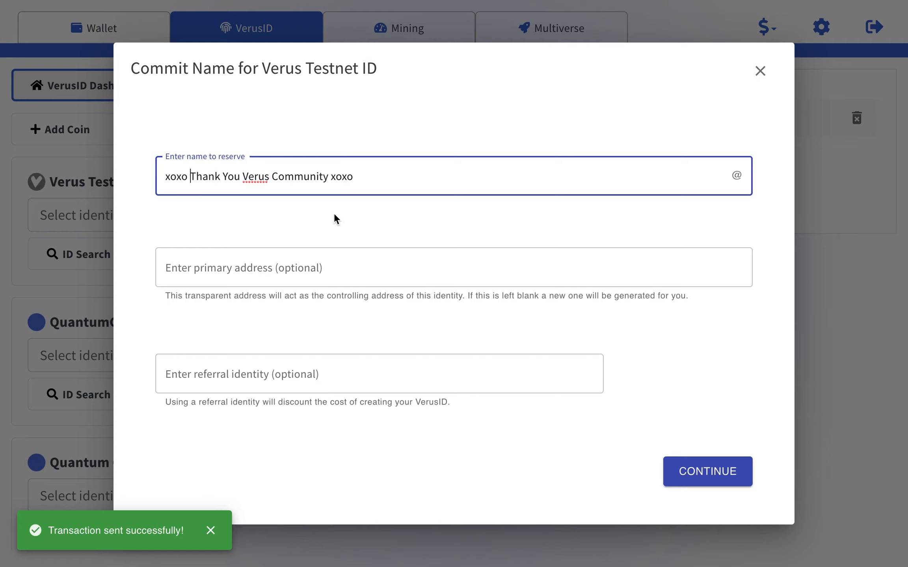
left_click(367, 270)
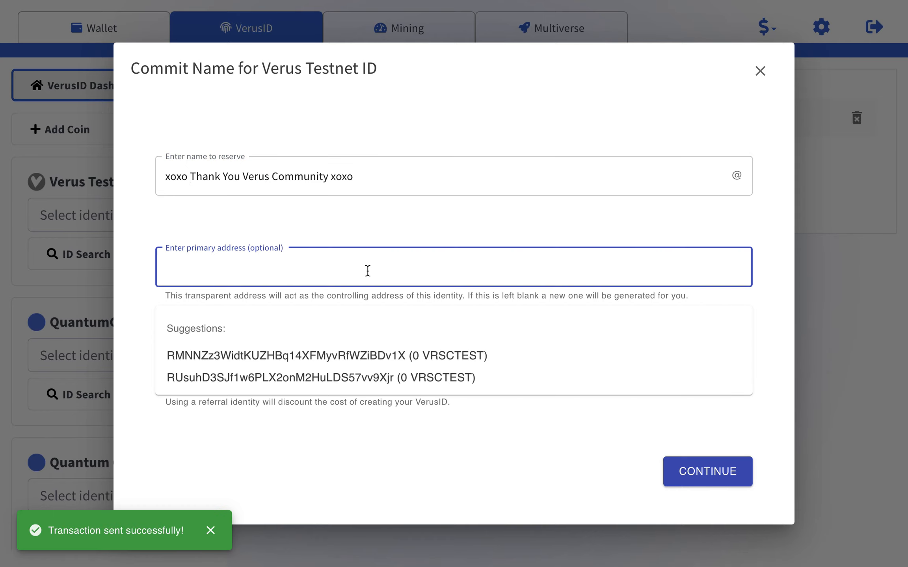
Leave the primary address empty, set the existing ID as referral, and submit the commitment.
left_click(301, 379)
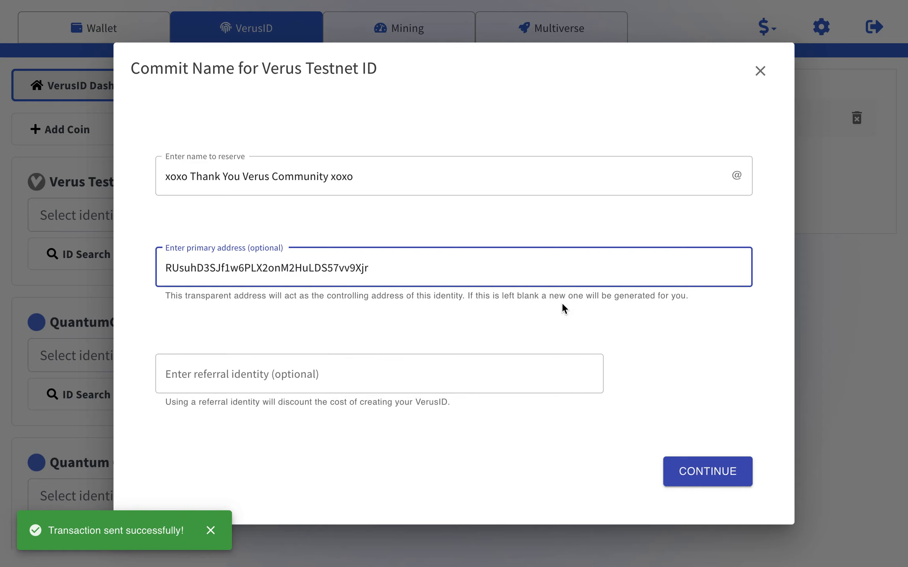
double_click(493, 268)
key("BackSpace")
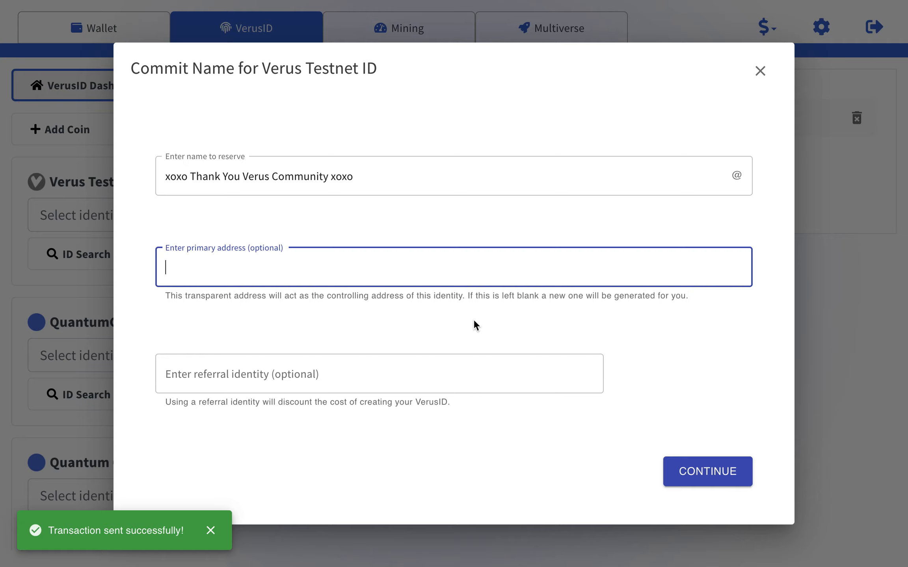
left_click(334, 378)
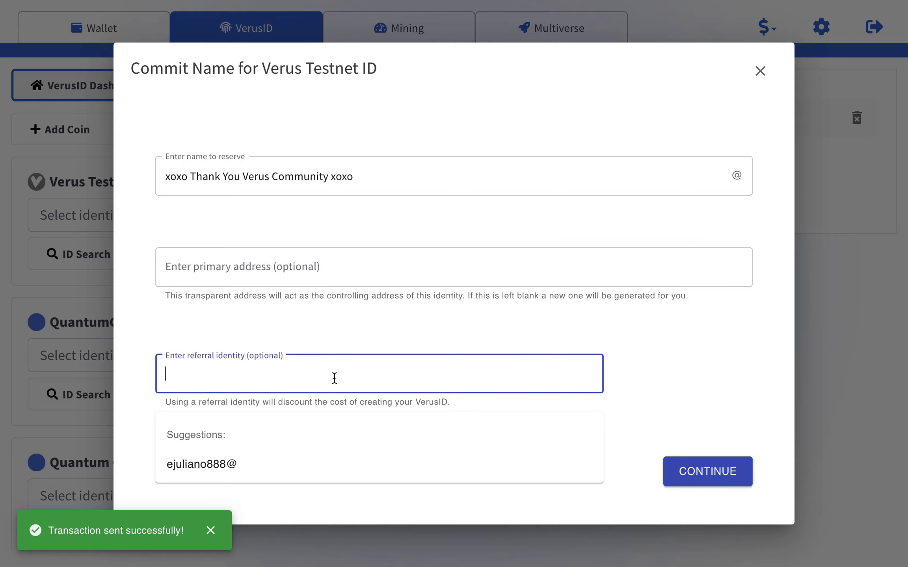
left_click(221, 464)
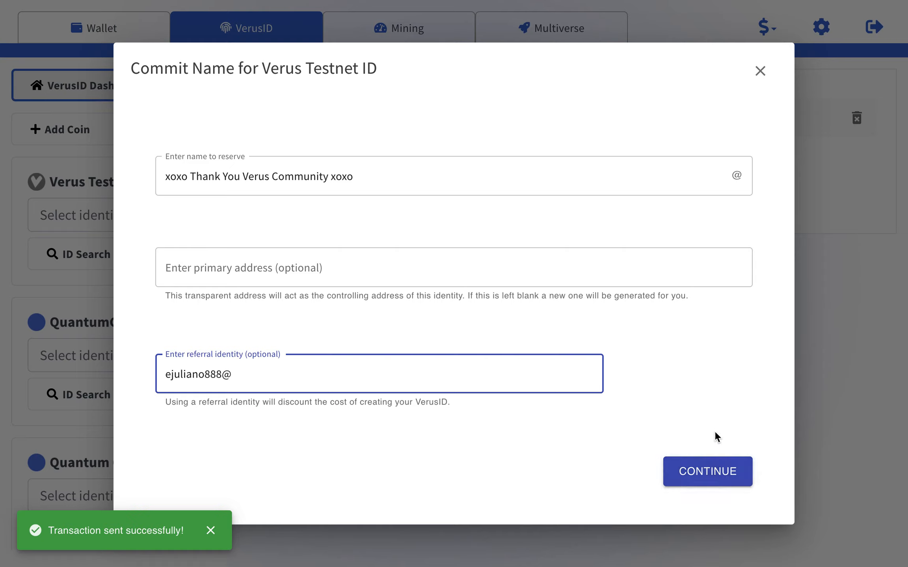
left_click(711, 470)
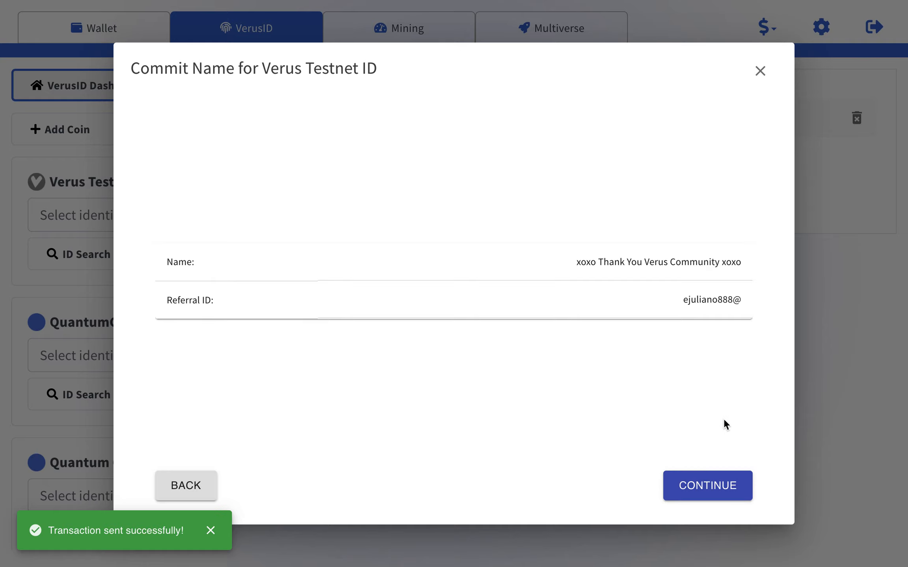
left_click(707, 489)
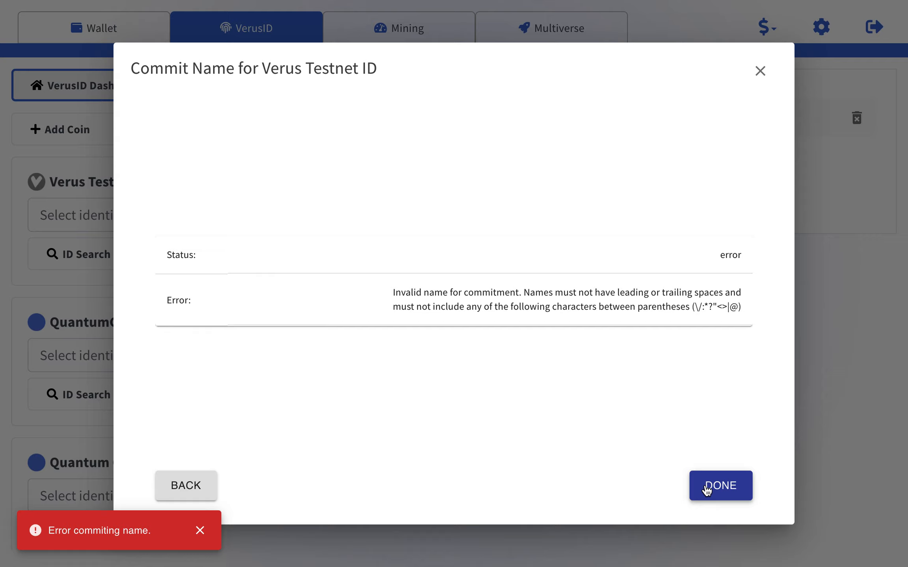
Close the invalid-name error dialog with DONE.
left_click(707, 489)
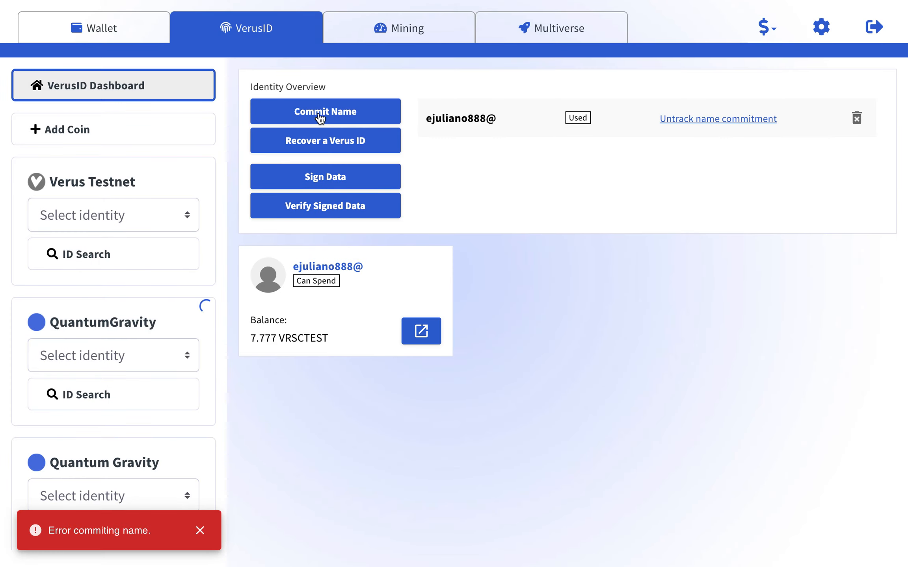
Start a new Verus Testnet commitment, retyping 'xoxo Thank You Verus Community xoxo' without trailing space.
left_click(331, 116)
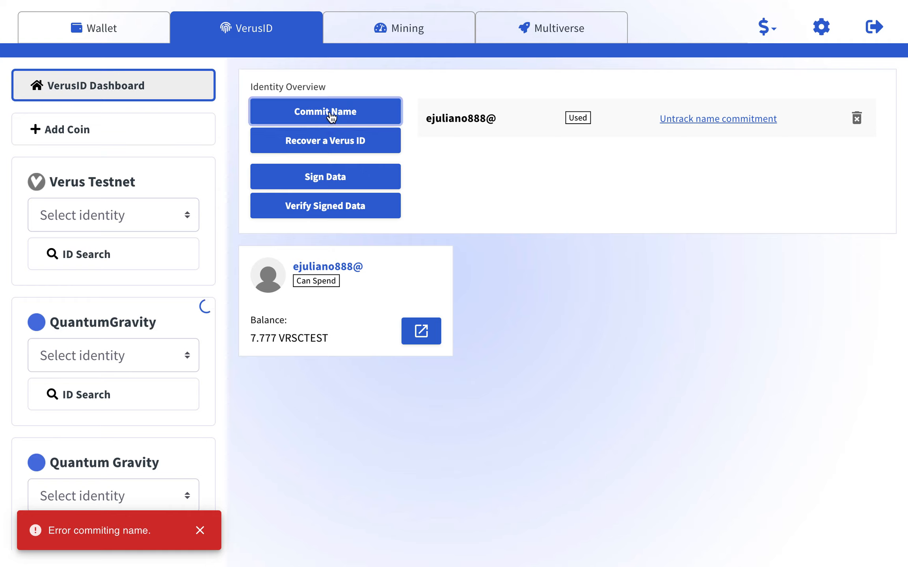
left_click(309, 164)
left_click(338, 182)
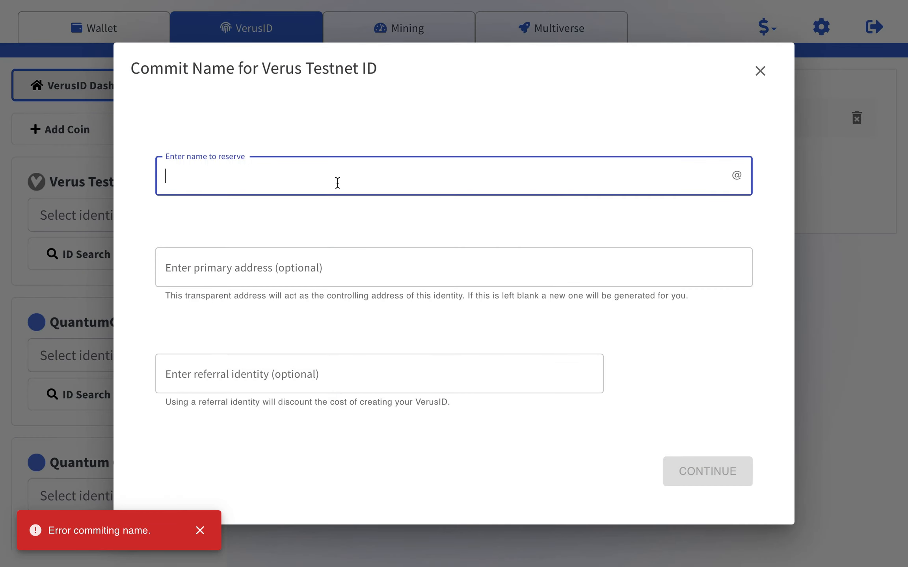
type("xoxo")
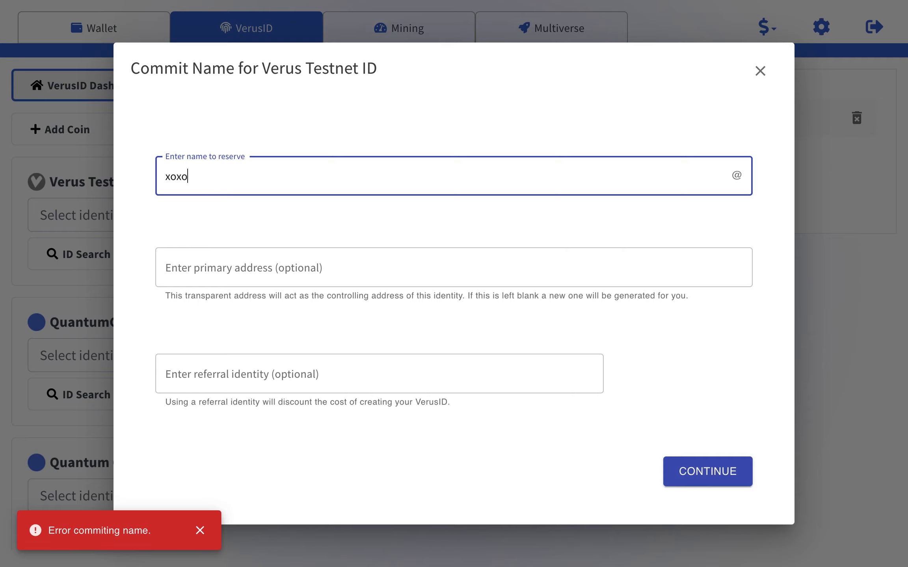
type(" Thank You Verus Community xoxo")
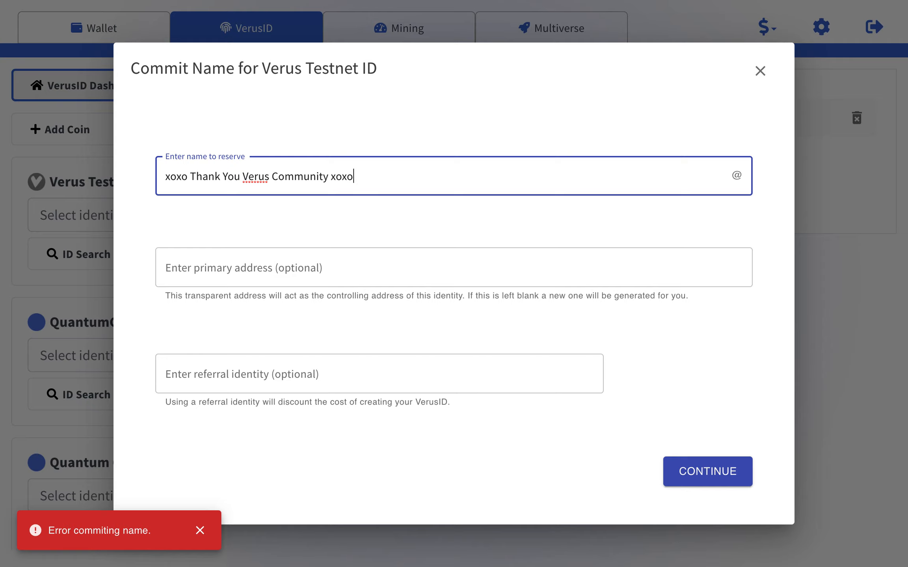
left_click(324, 264)
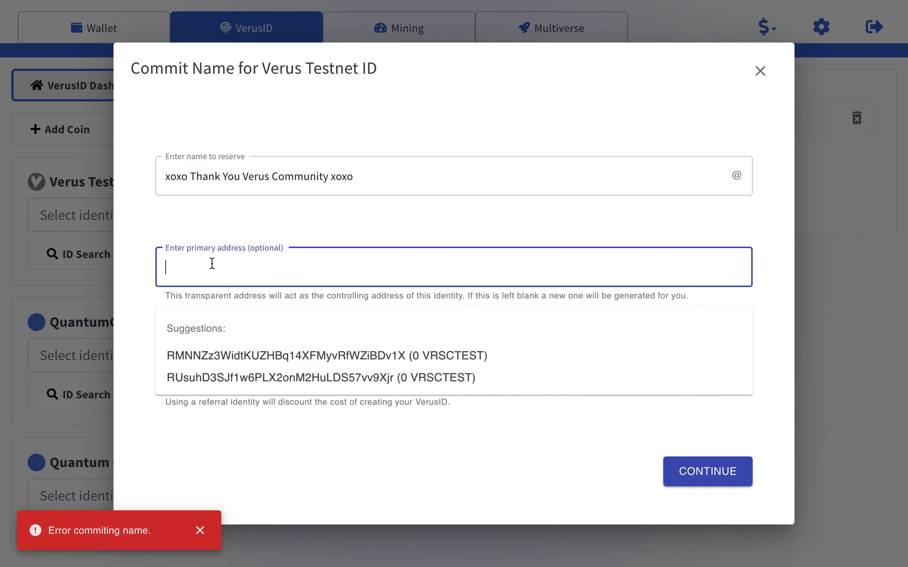
Set the existing ID as referral and submit the name commitment.
left_click(213, 232)
left_click(329, 382)
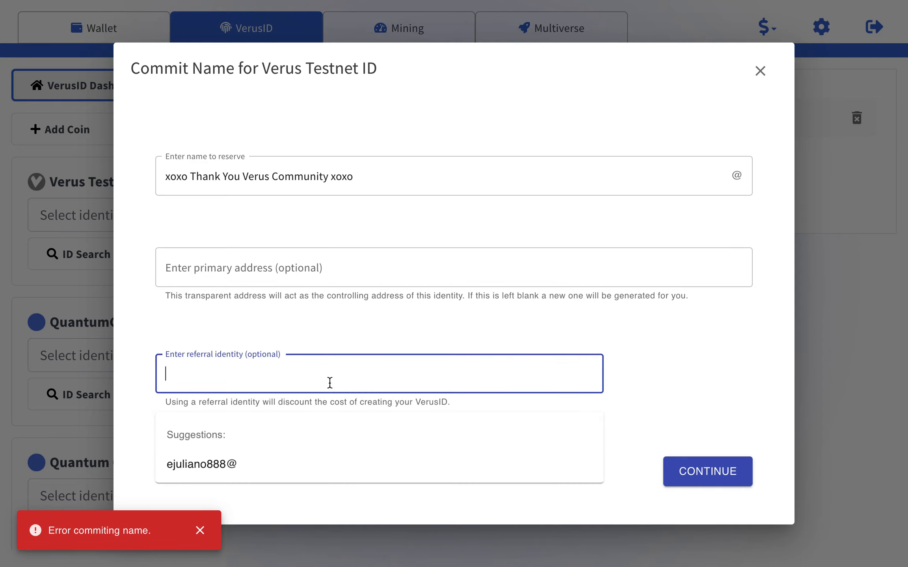
left_click(252, 464)
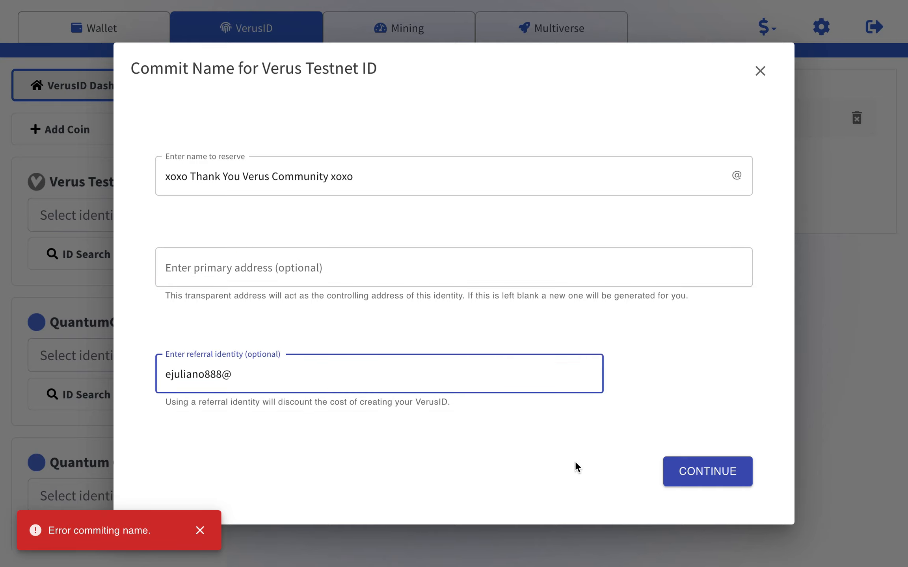
left_click(717, 472)
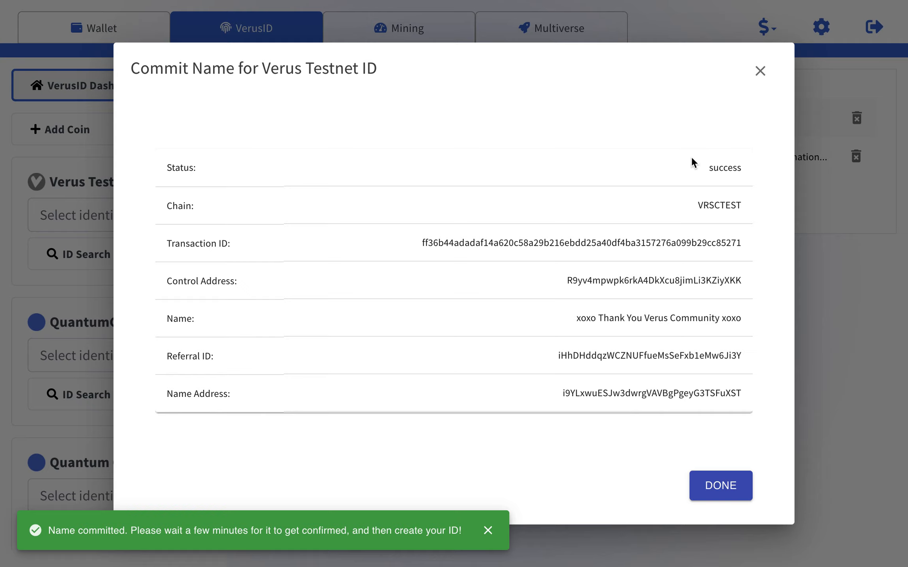
left_click(702, 483)
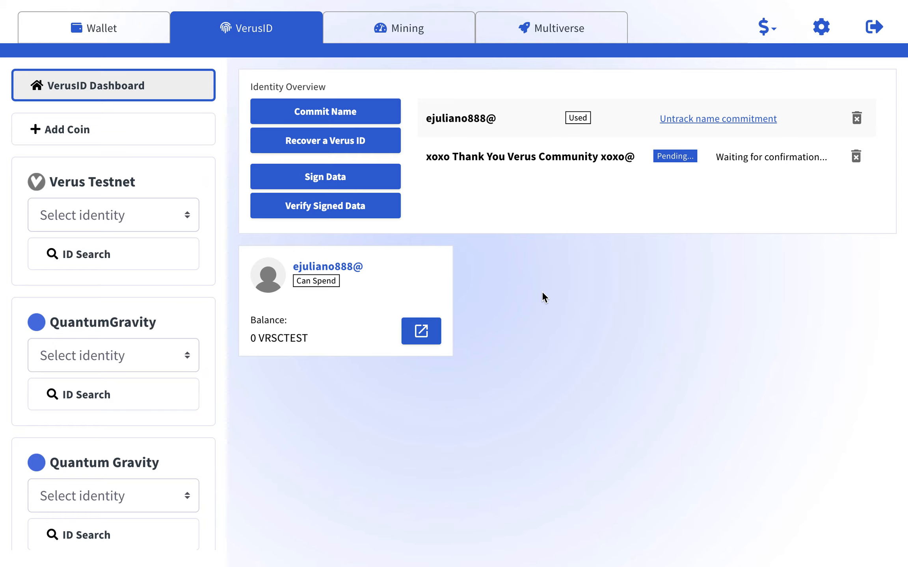
Open the Quantum Gravity wallet's Mining dashboard showing staking on and 2 mining threads.
left_click(95, 25)
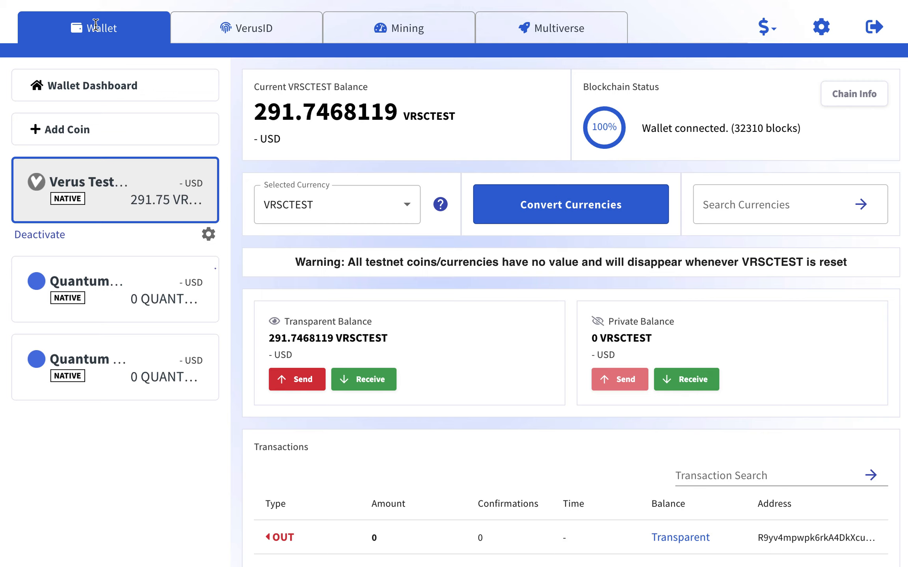
left_click(106, 268)
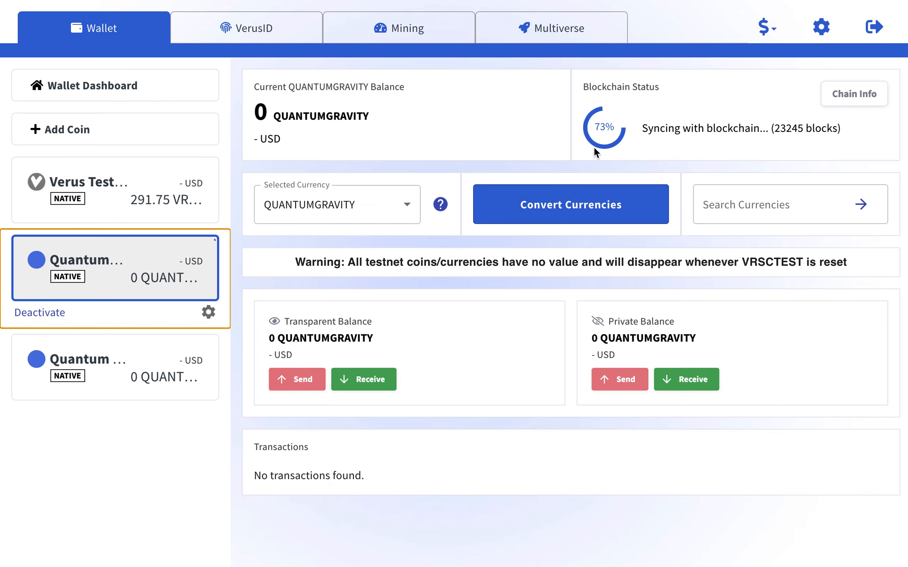
left_click(129, 357)
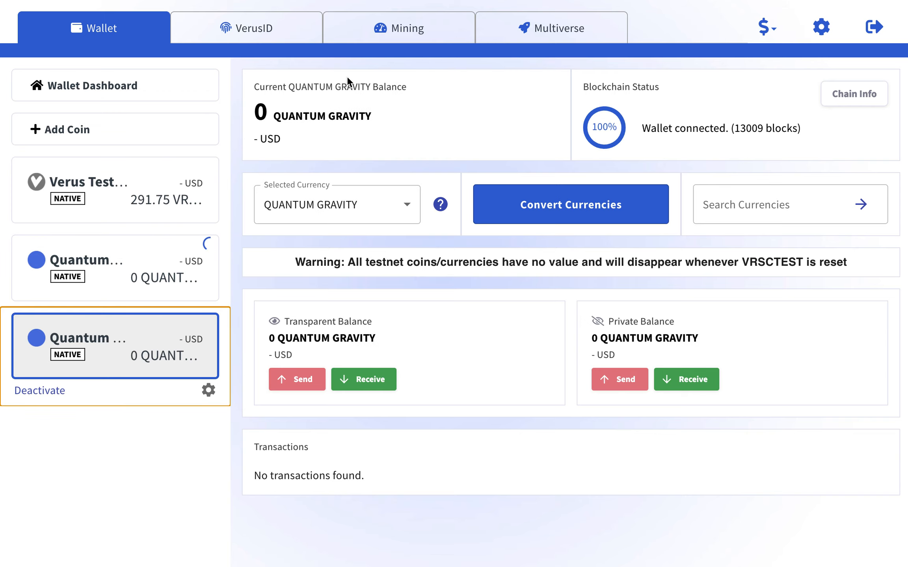
left_click(387, 27)
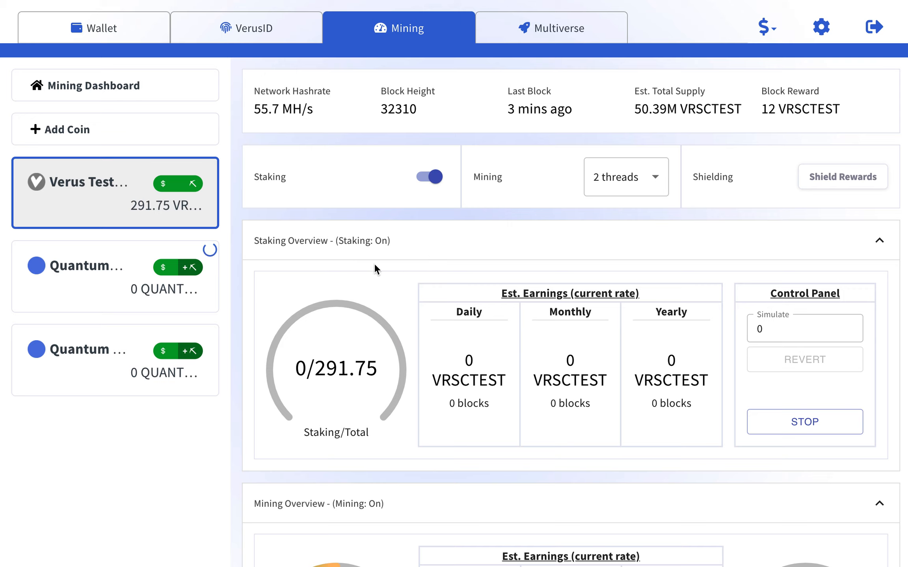
left_click(110, 336)
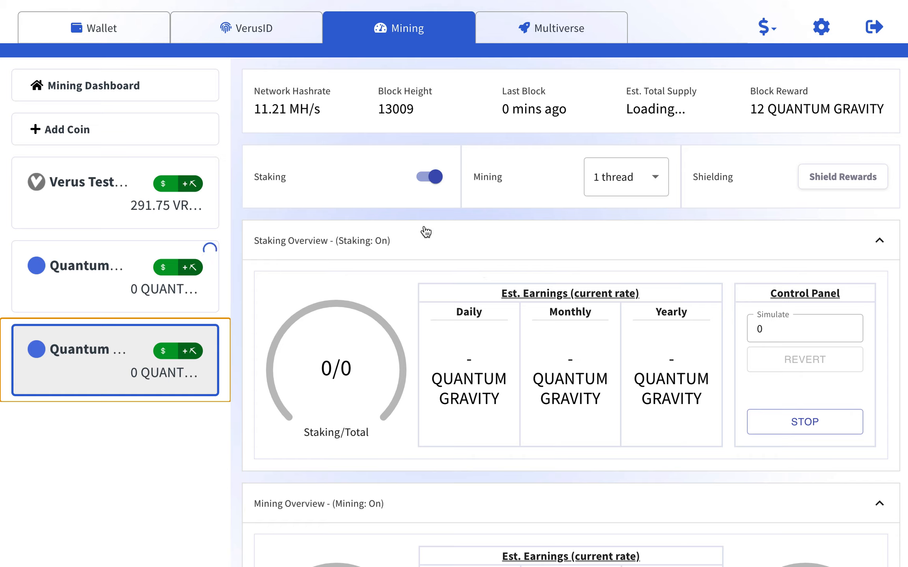
scroll(426, 232, "down", 1)
scroll(426, 231, "up", 1)
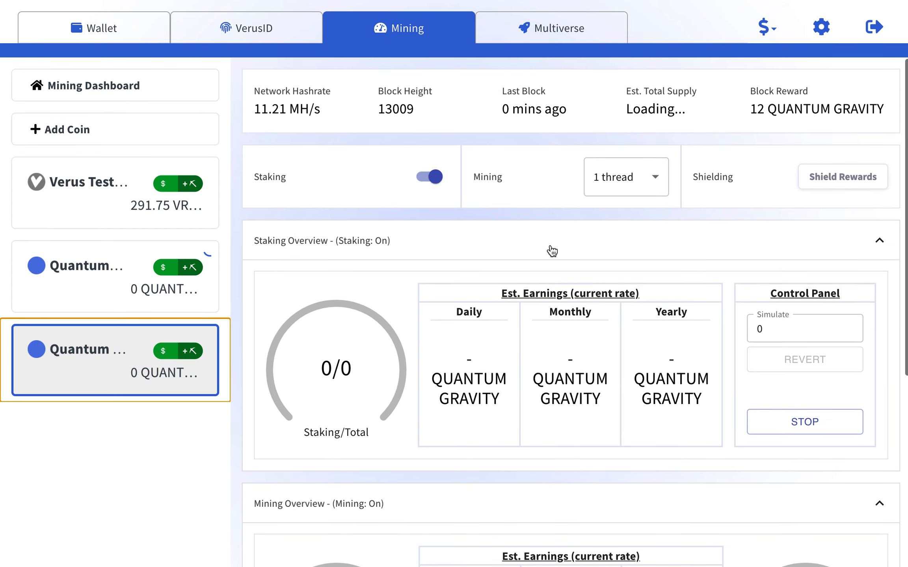
scroll(551, 248, "down", 5)
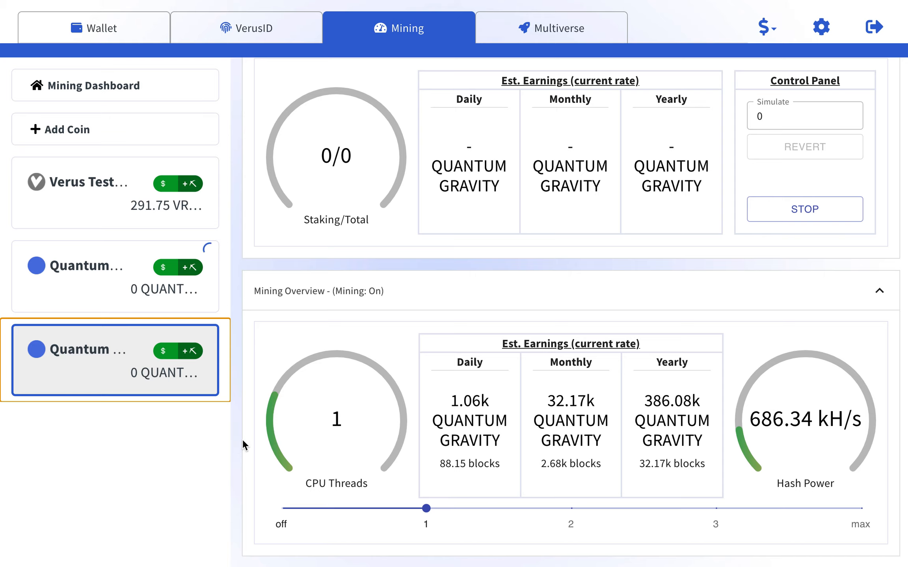
scroll(242, 439, "up", 5)
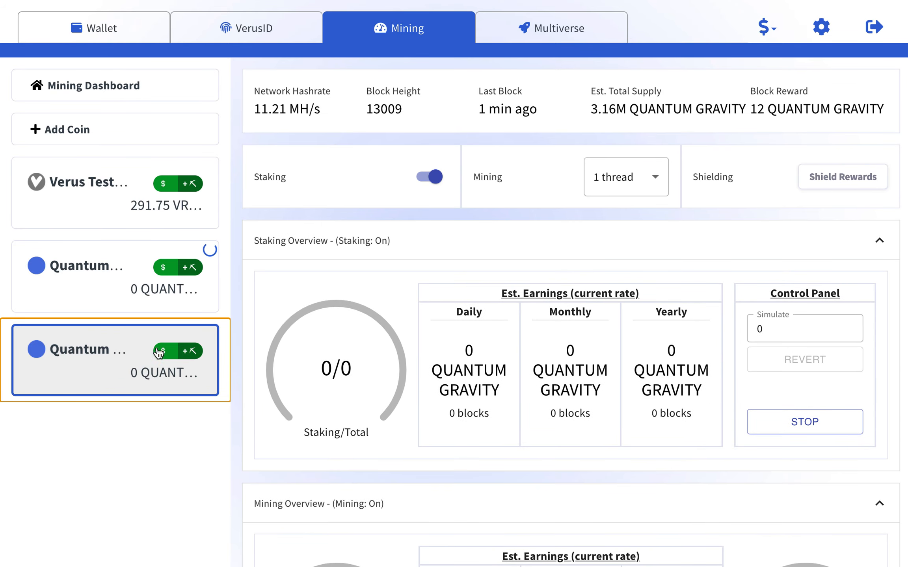
left_click(113, 297)
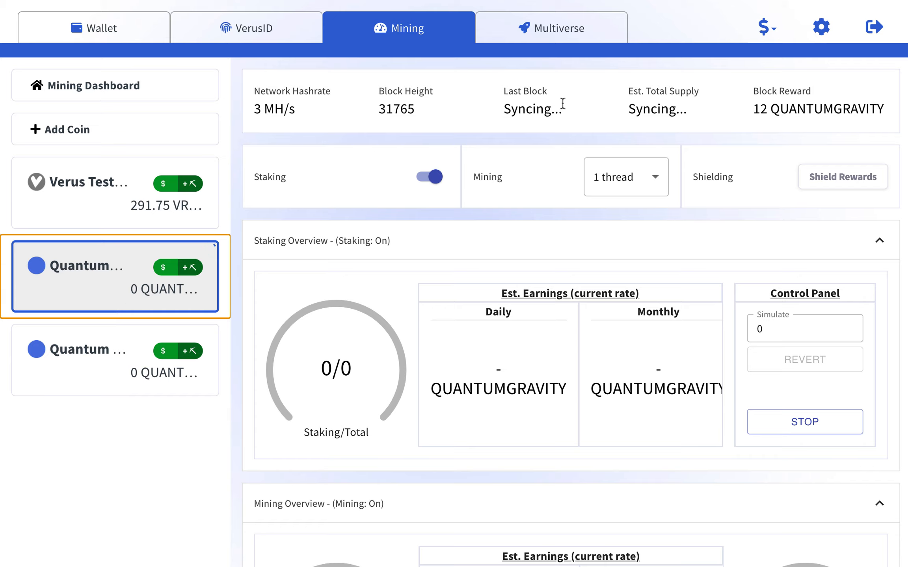
left_click_drag(254, 107, 291, 114)
left_click(316, 112)
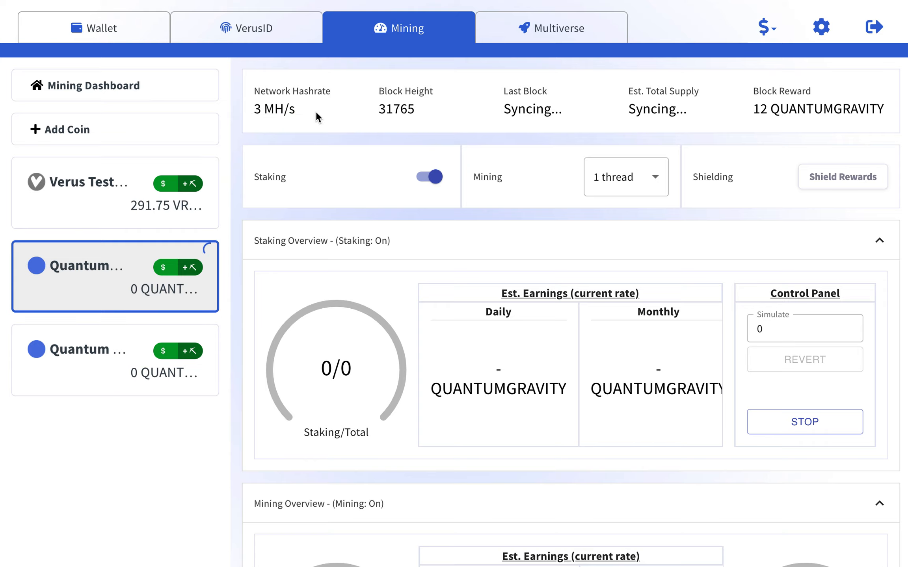
scroll(239, 231, "down", 1)
scroll(239, 232, "down", 3)
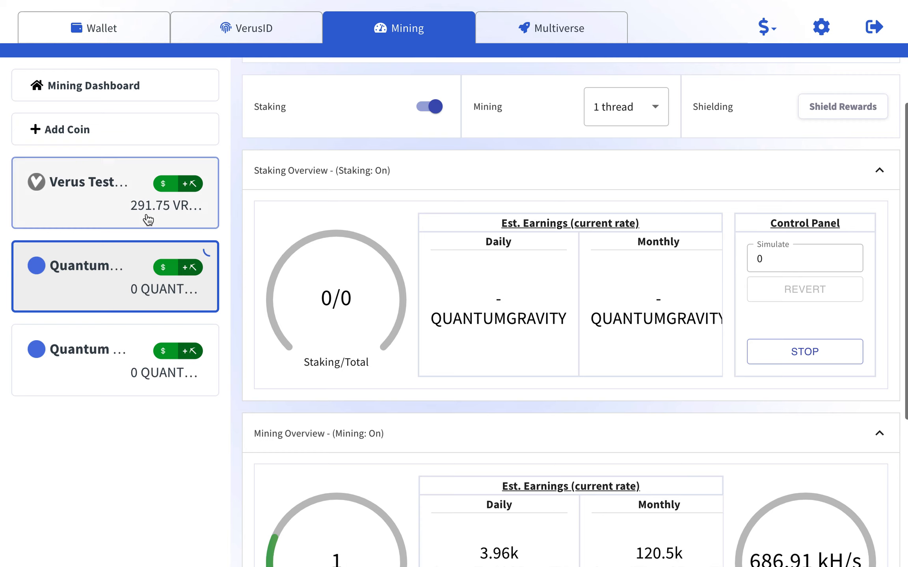
left_click(121, 199)
scroll(256, 290, "down", 3)
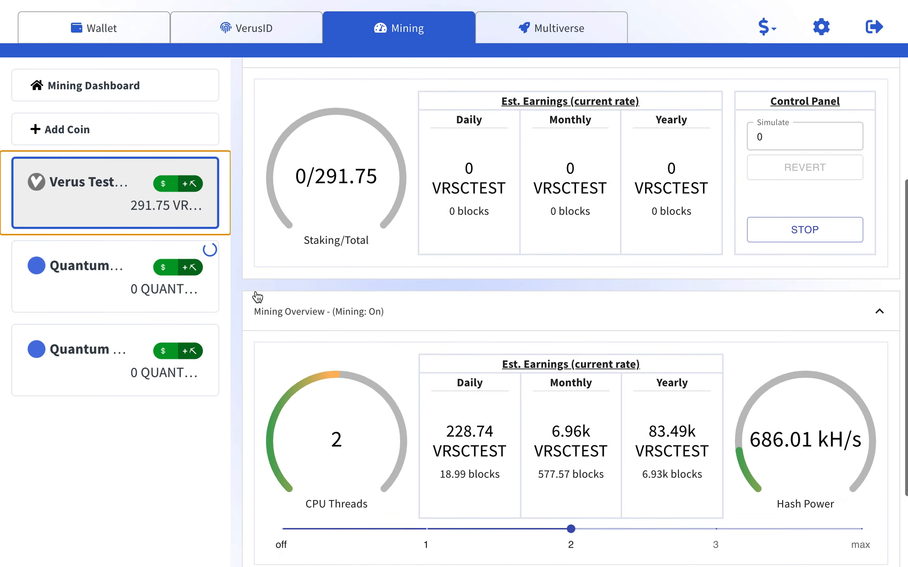
scroll(256, 290, "up", 5)
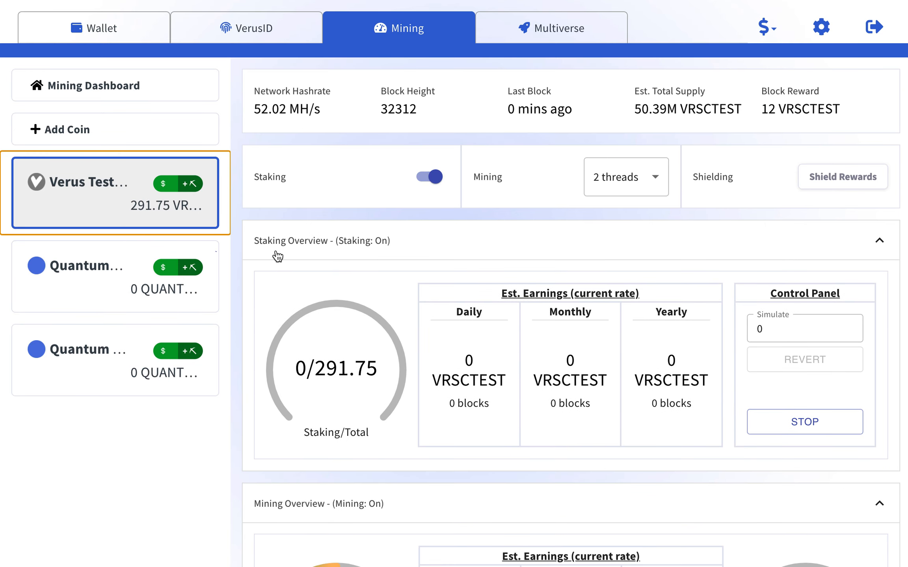
scroll(243, 287, "down", 8)
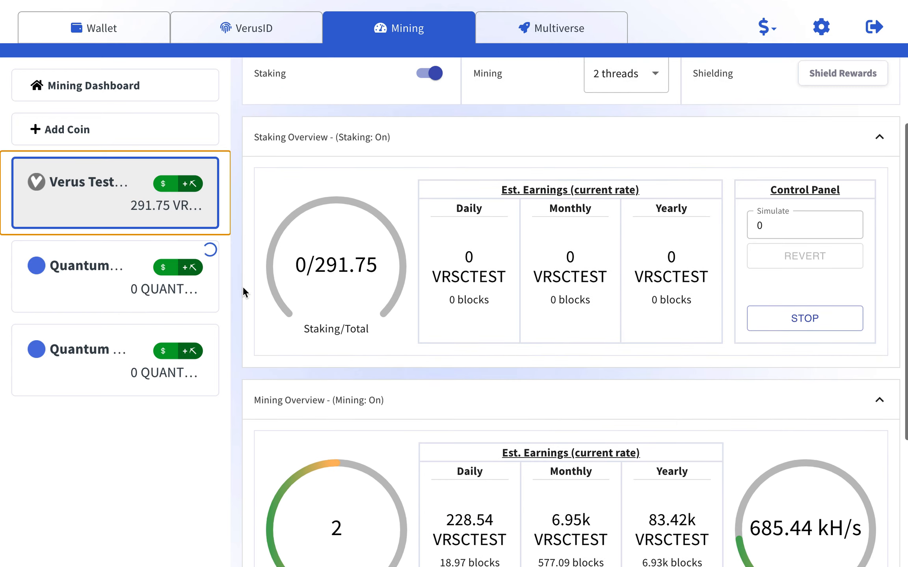
scroll(242, 286, "up", 8)
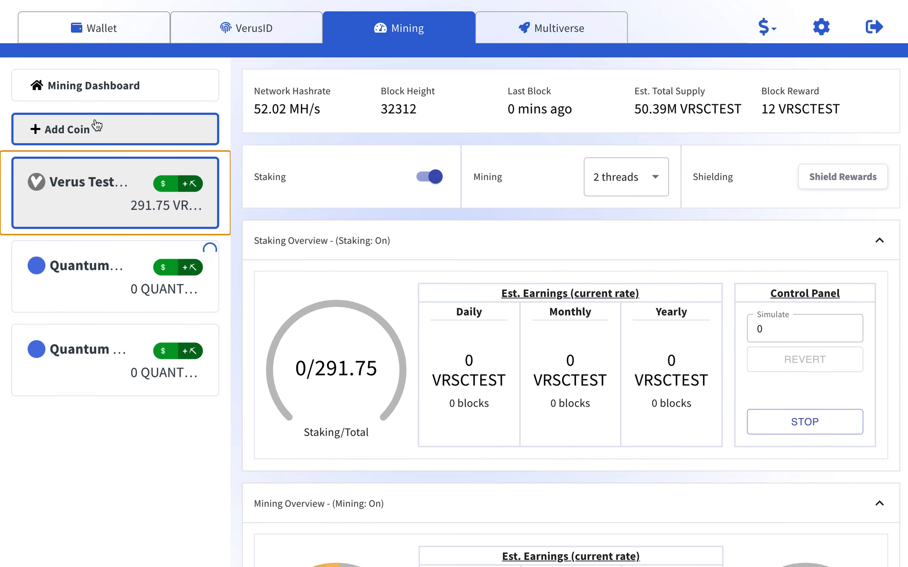
Start creating xoxo Thank You Verus Community xoxo@ with the existing ID as revocation and recovery.
left_click(266, 27)
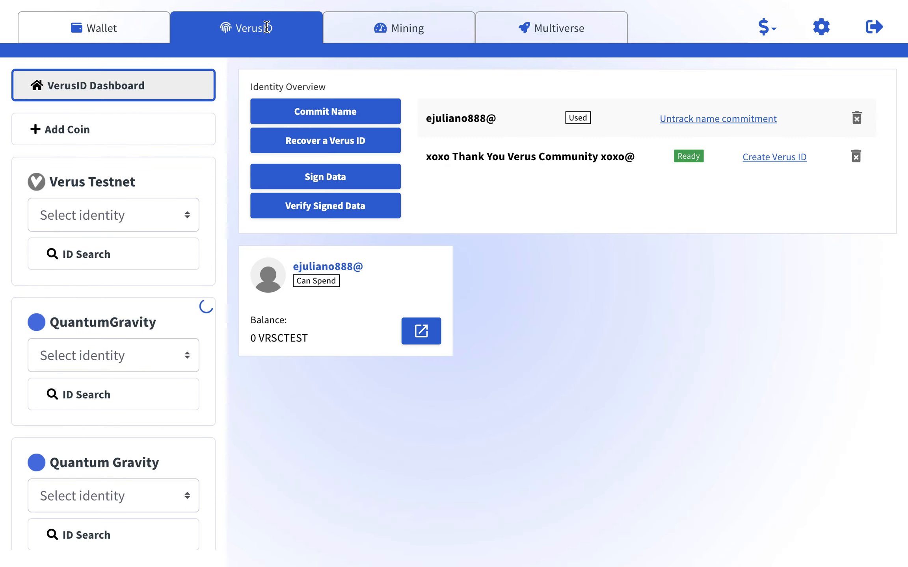
left_click(763, 161)
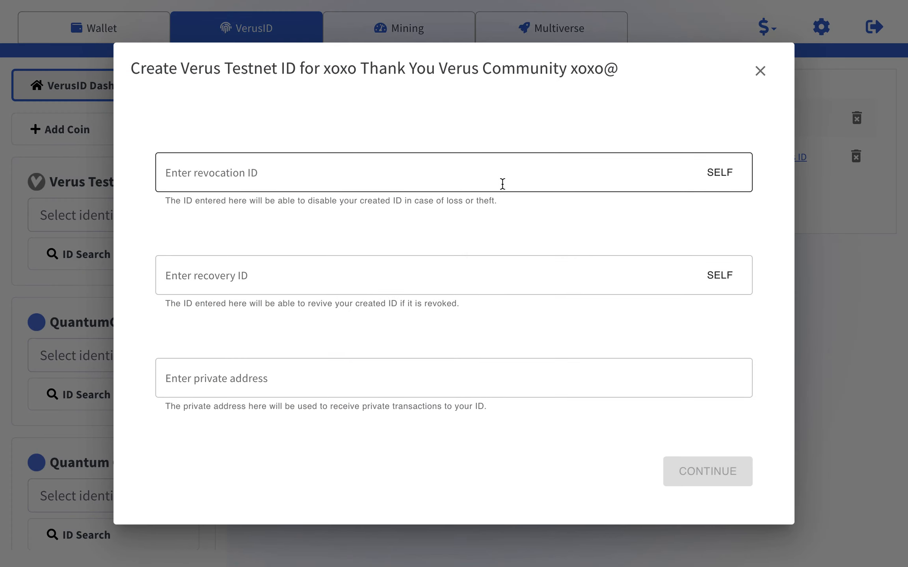
left_click(565, 184)
left_click(325, 269)
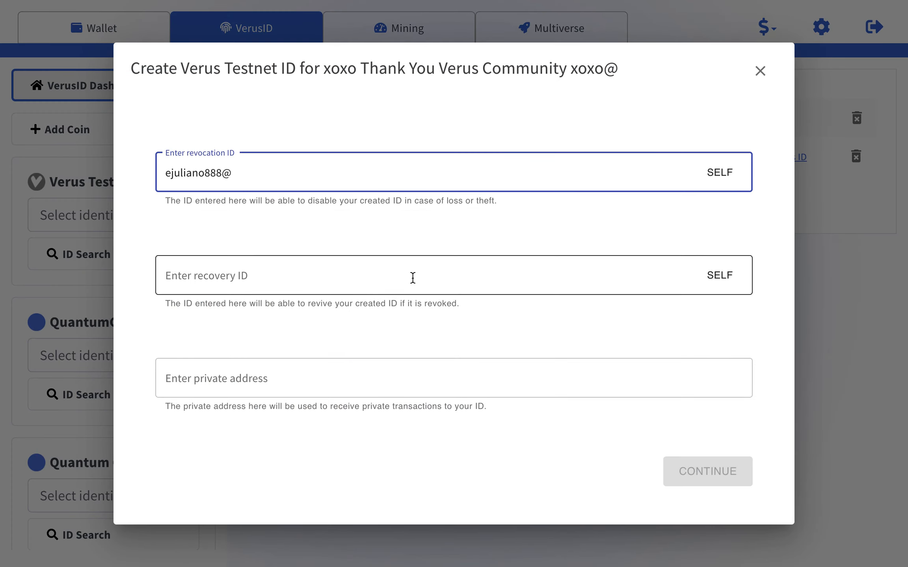
left_click(535, 281)
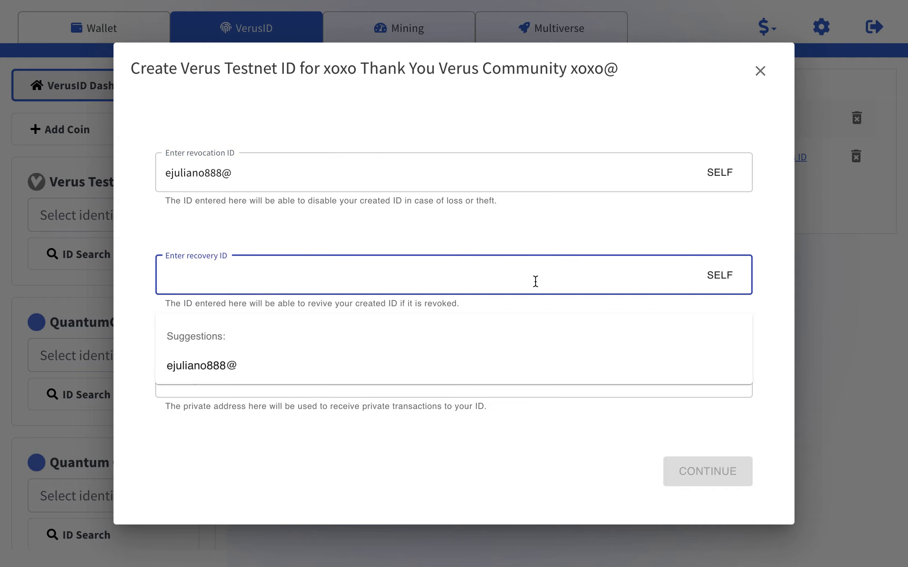
left_click(349, 372)
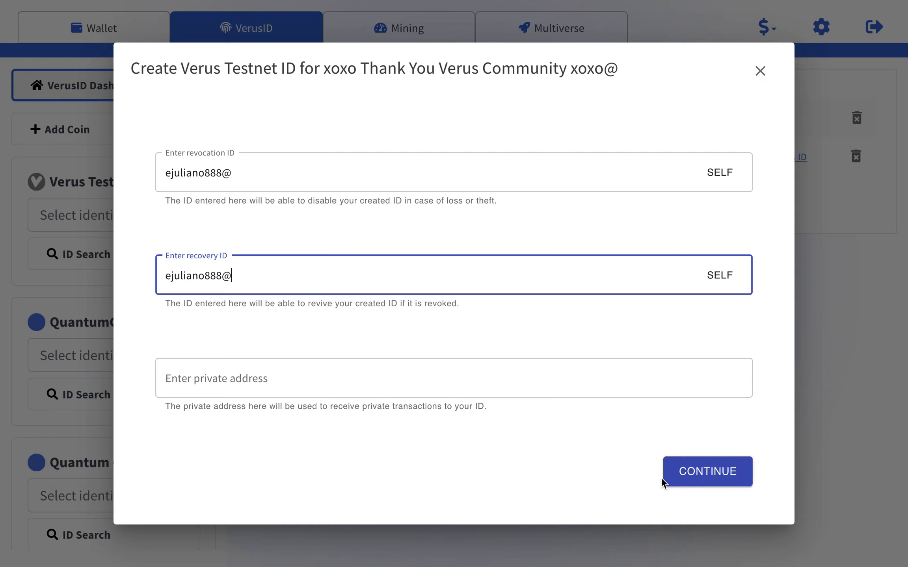
Submit the ID creation transaction, then exit full screen.
left_click(703, 475)
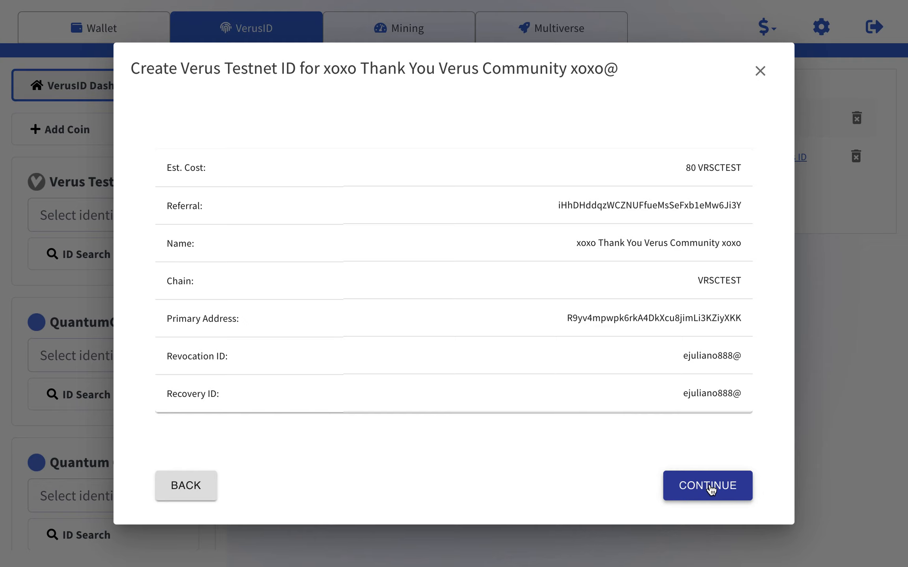
left_click(710, 488)
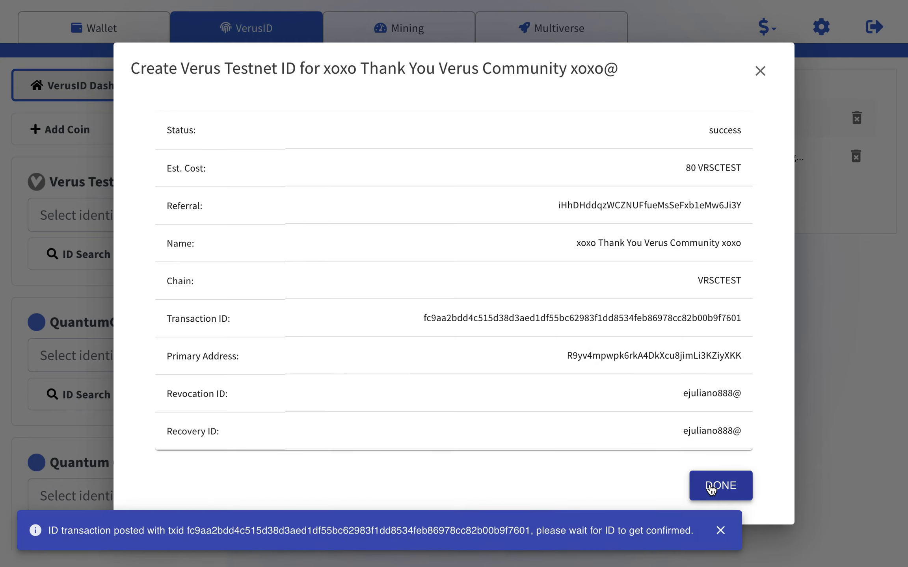
left_click(711, 488)
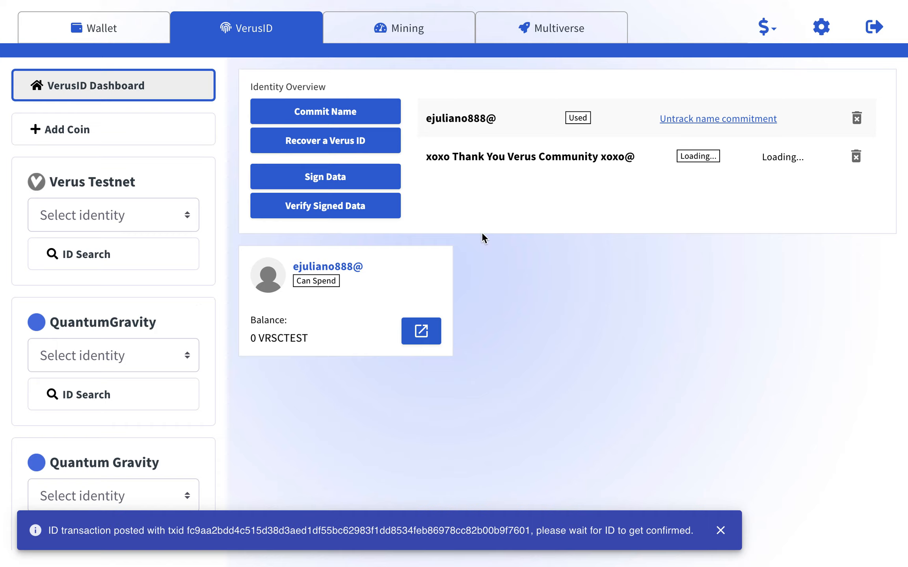
mouse_move(171, 3)
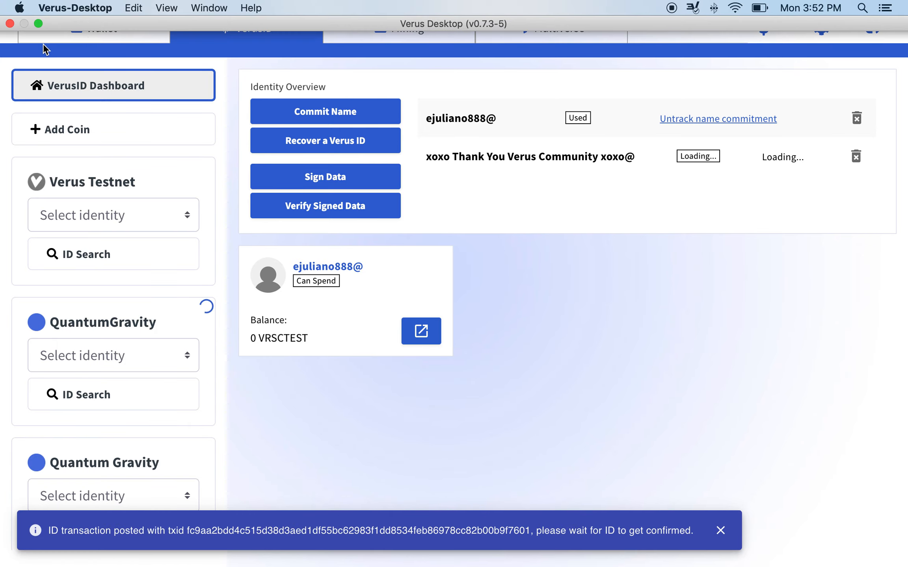
left_click(38, 24)
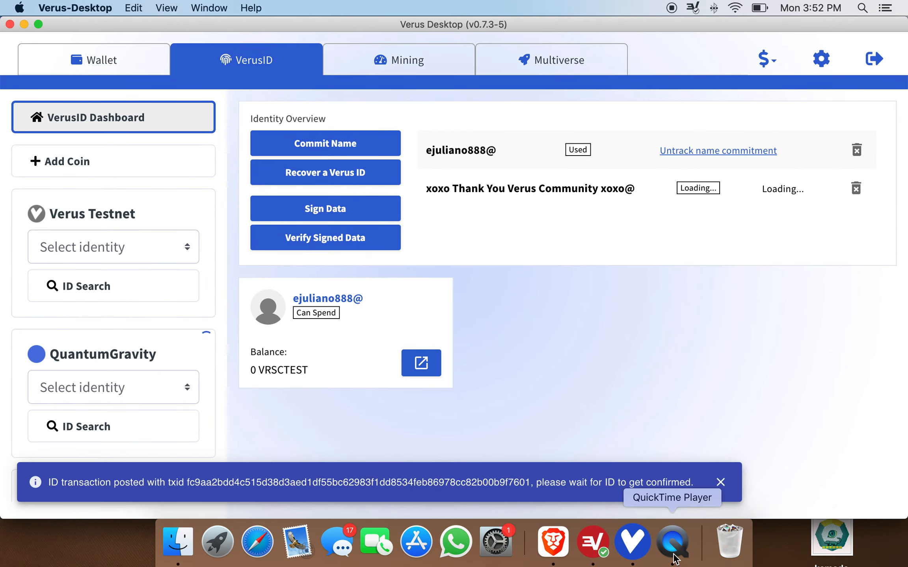